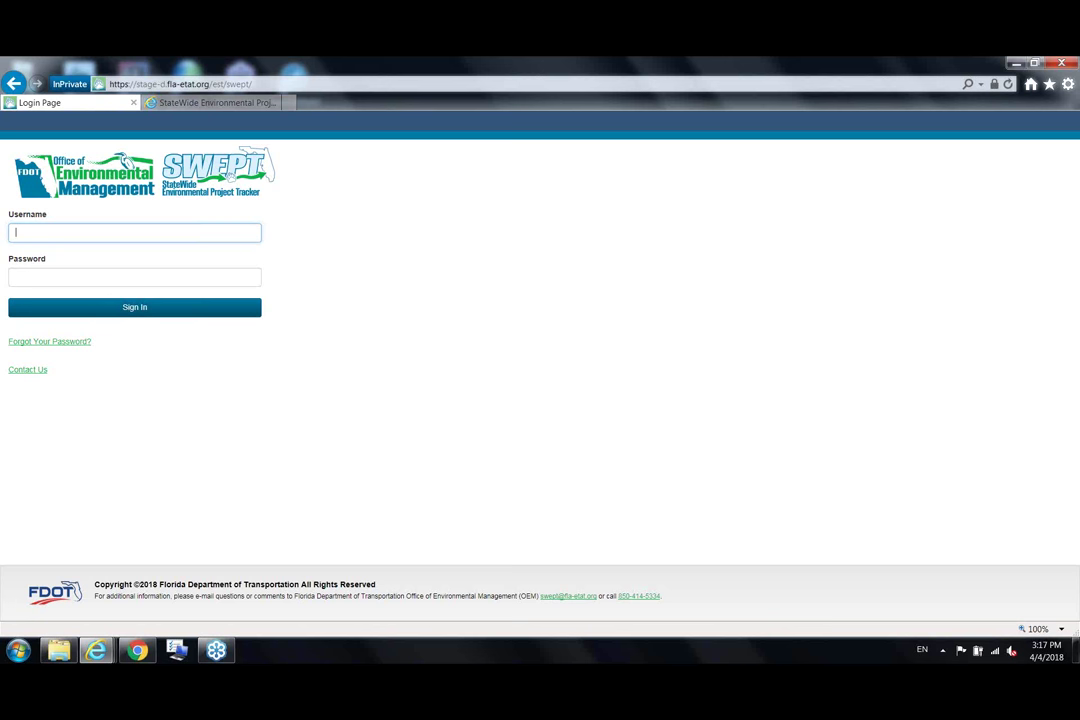
Sign in to the SWEPT site with the account username and password.
text(D3.SPDE)
key(Tab)
text(*******)
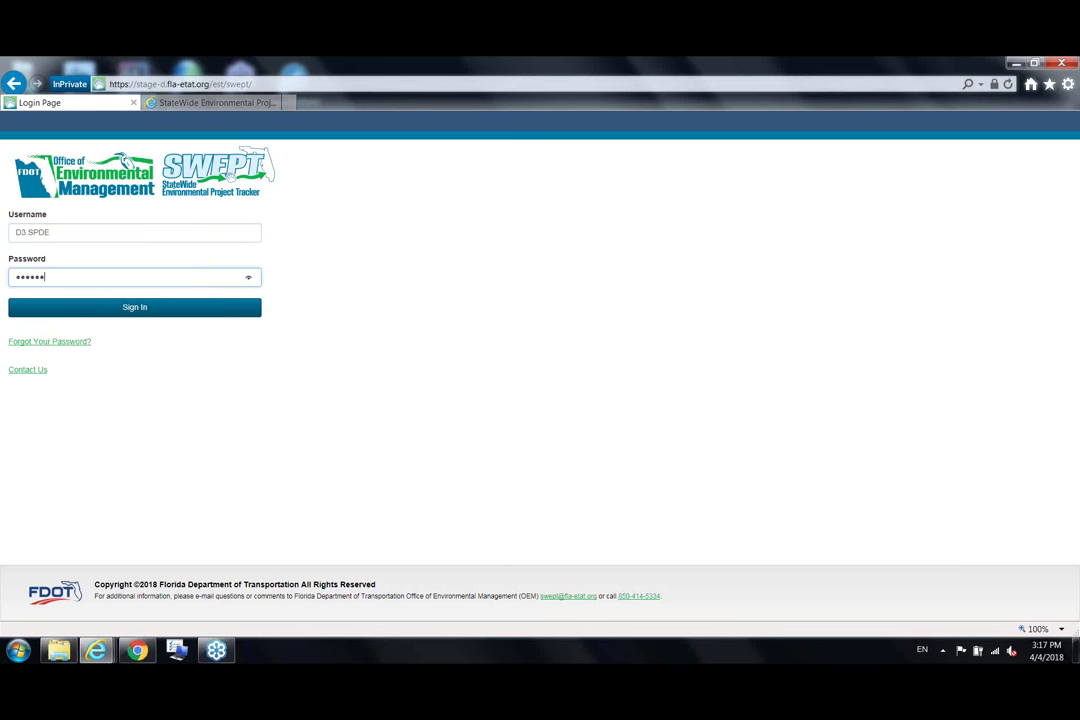
key(Return)
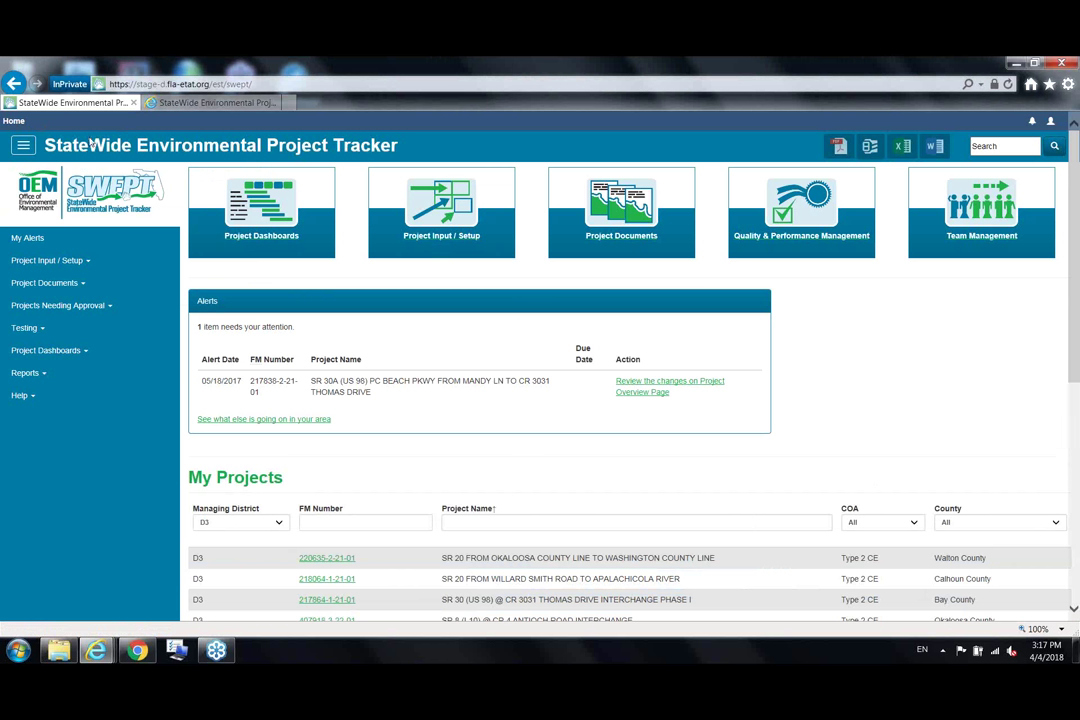
Collapse the side navigation menu and expand it again.
click(22, 147)
click(22, 147)
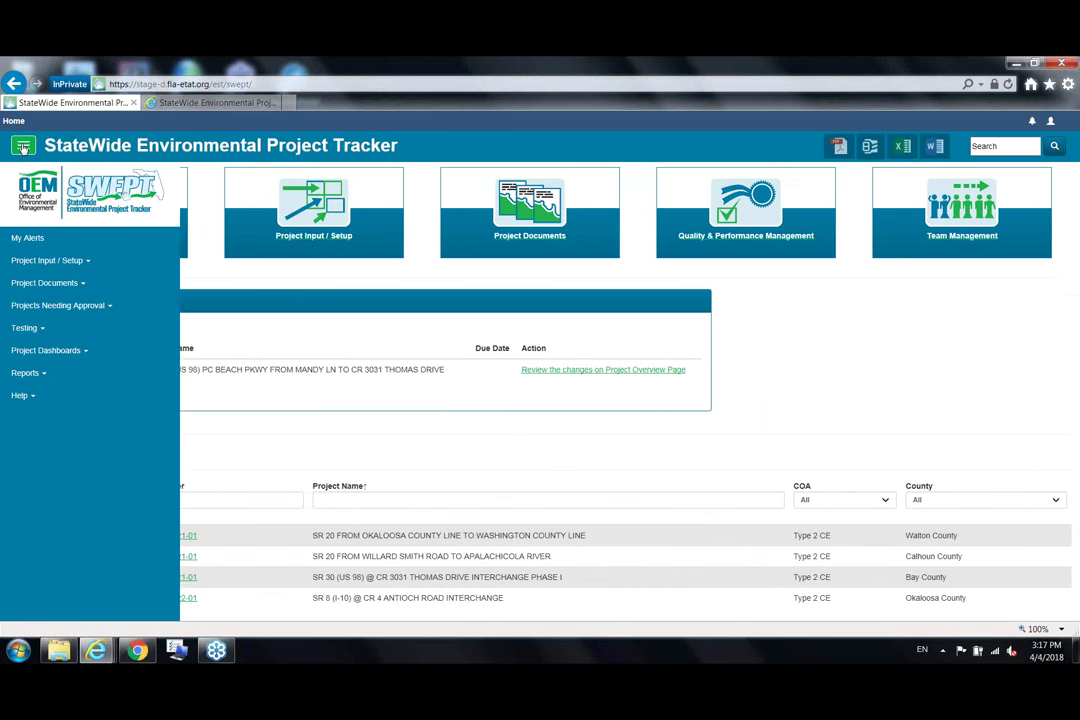
click(22, 147)
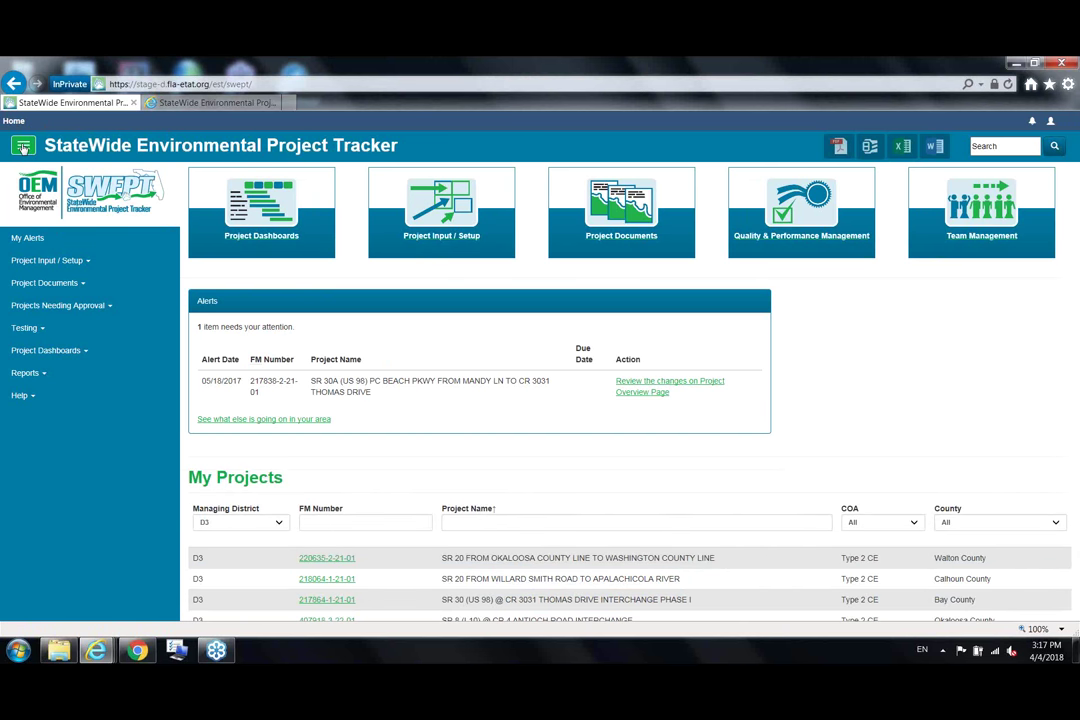
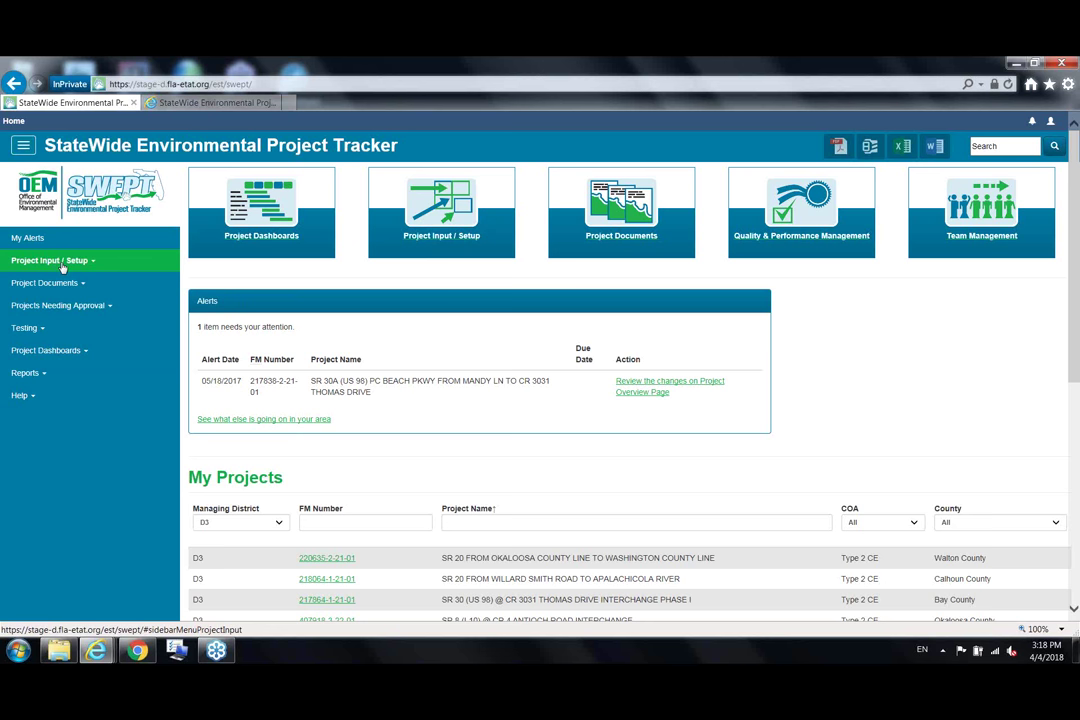
Review the navigation entries under Project Input / Setup, Project Documents and Projects Needing Approval.
click(62, 264)
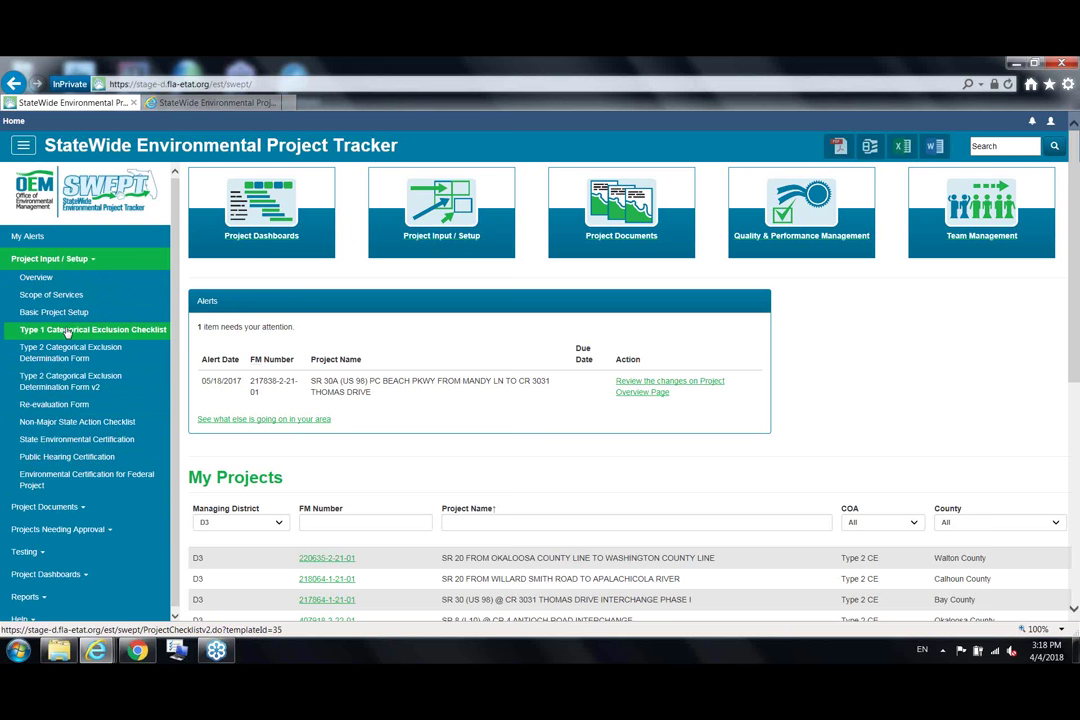
click(84, 259)
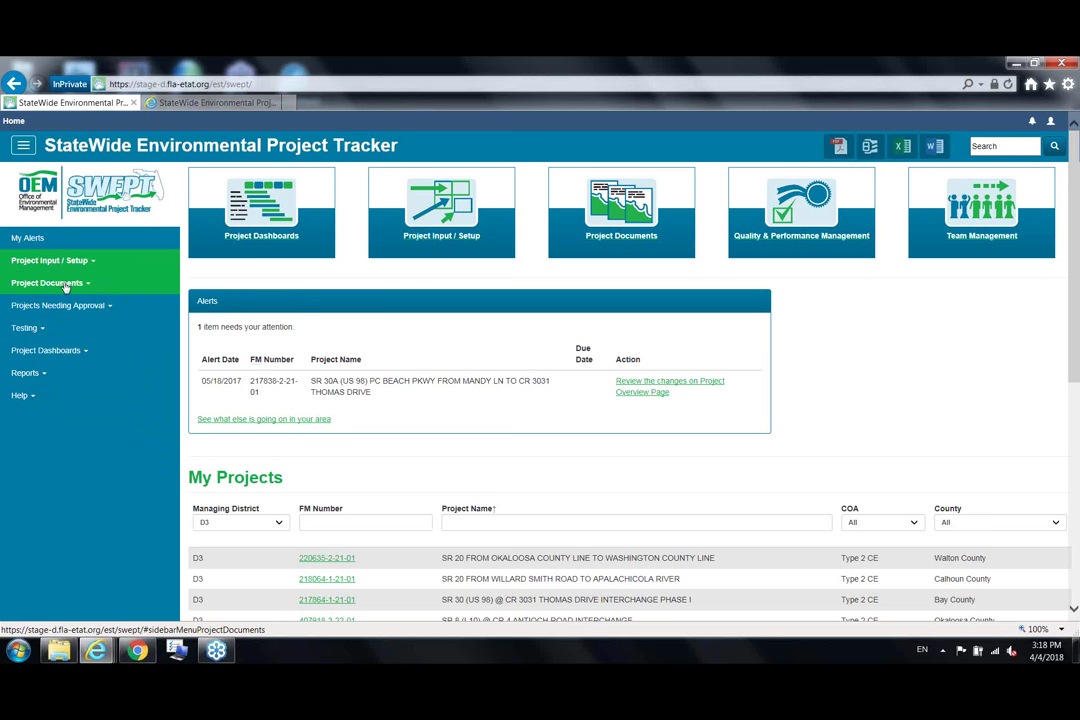
click(65, 284)
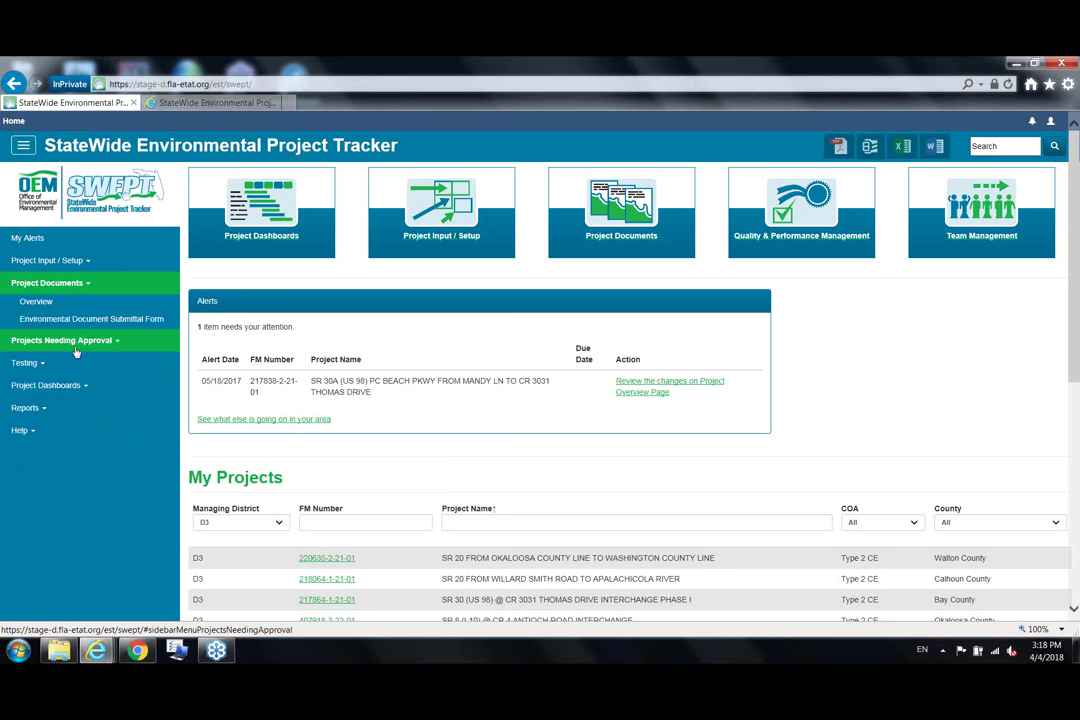
click(95, 344)
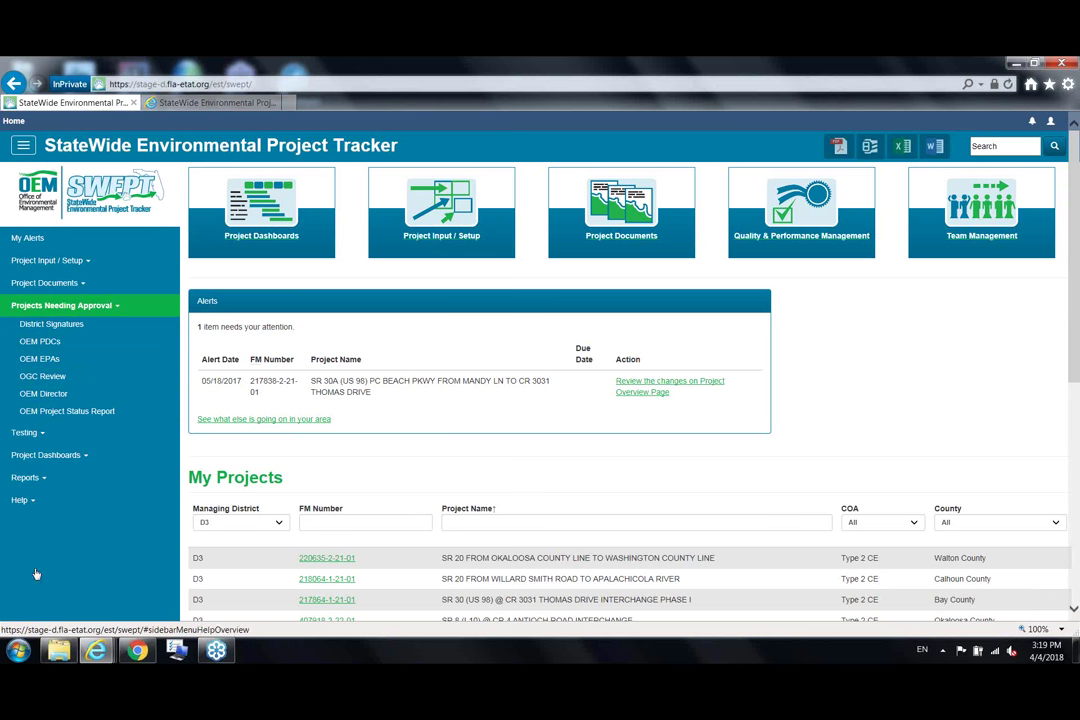
Review the Project Dashboards entries, including Federal SWAT and Executive Dashboards, and the available Reports.
click(62, 456)
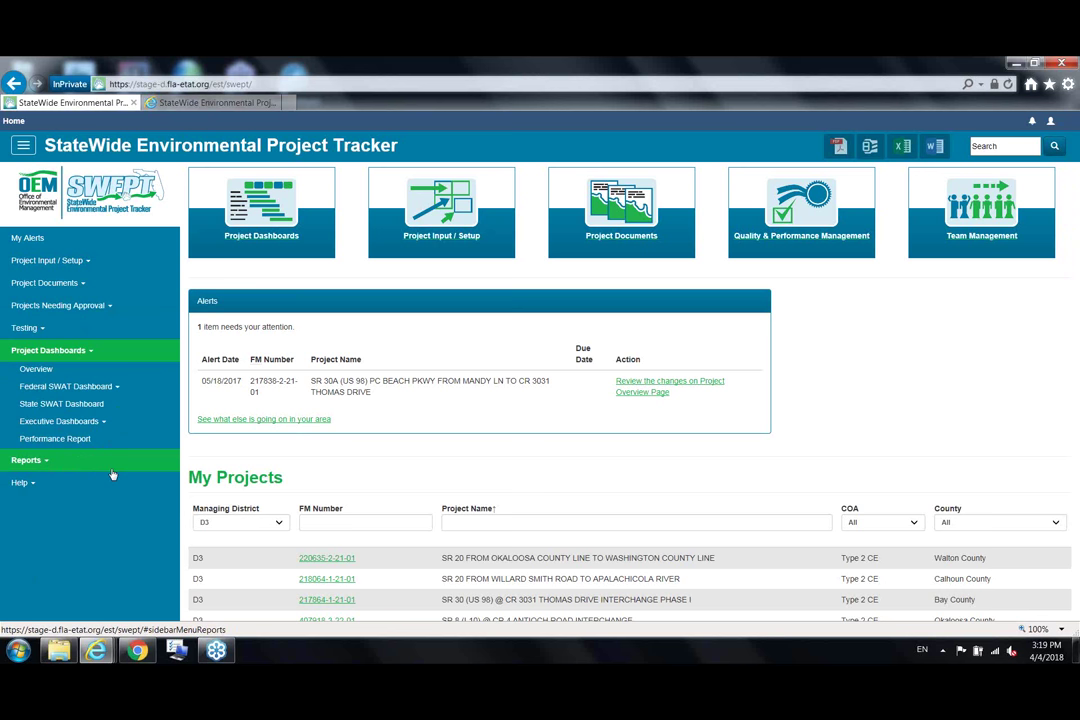
click(99, 387)
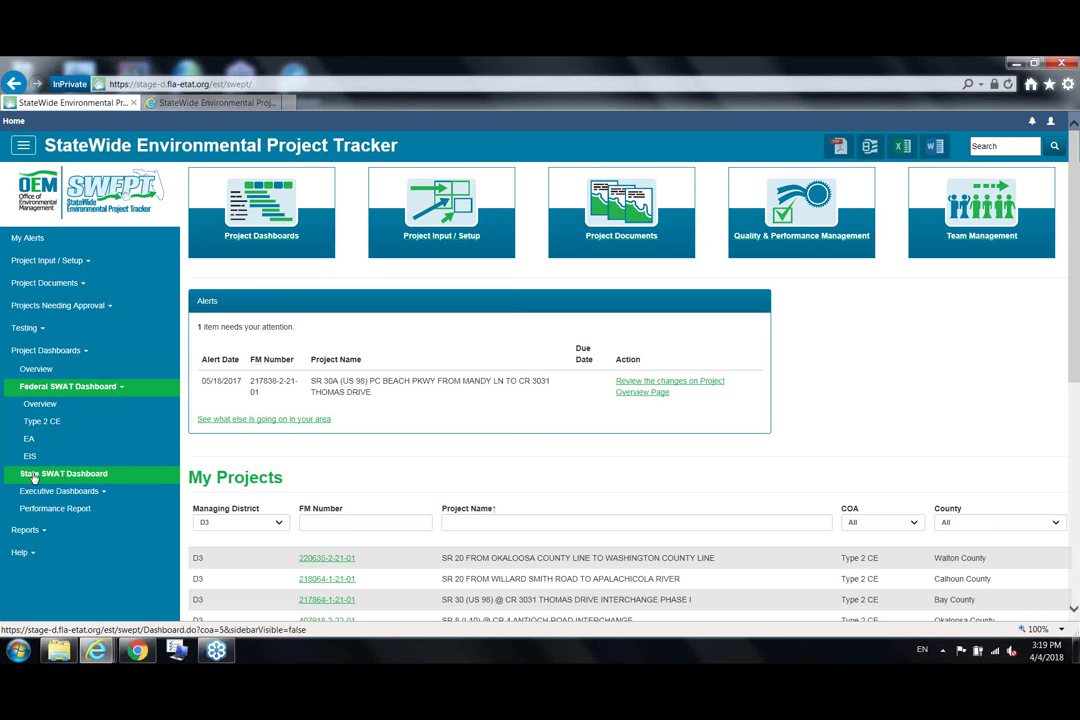
click(97, 494)
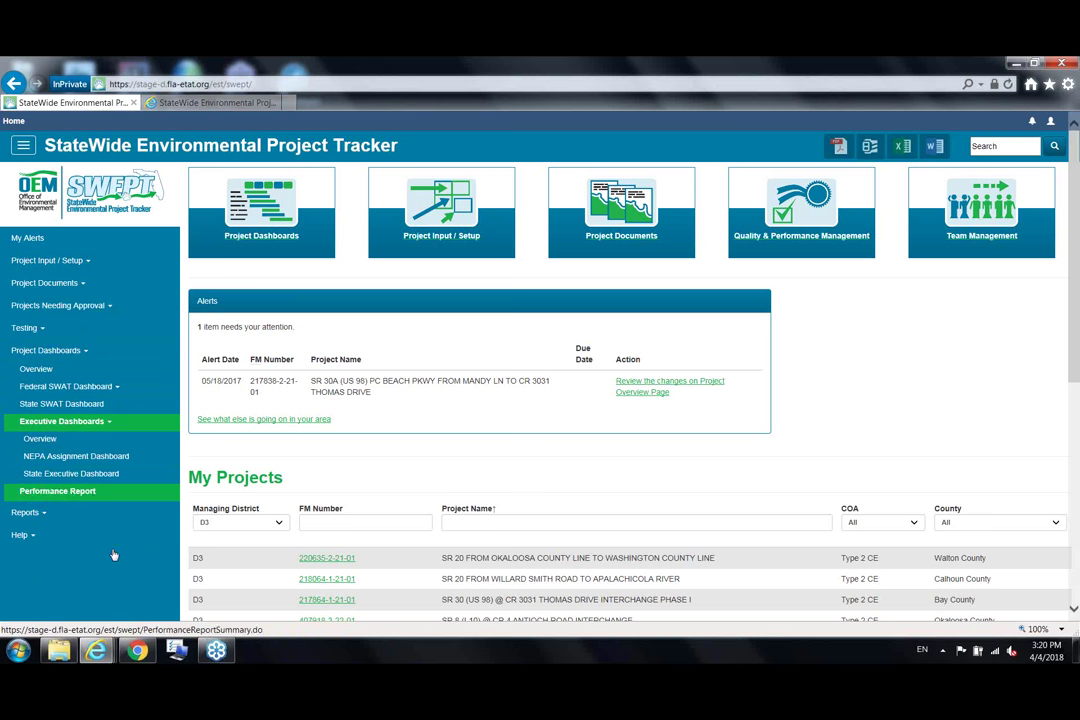
click(39, 522)
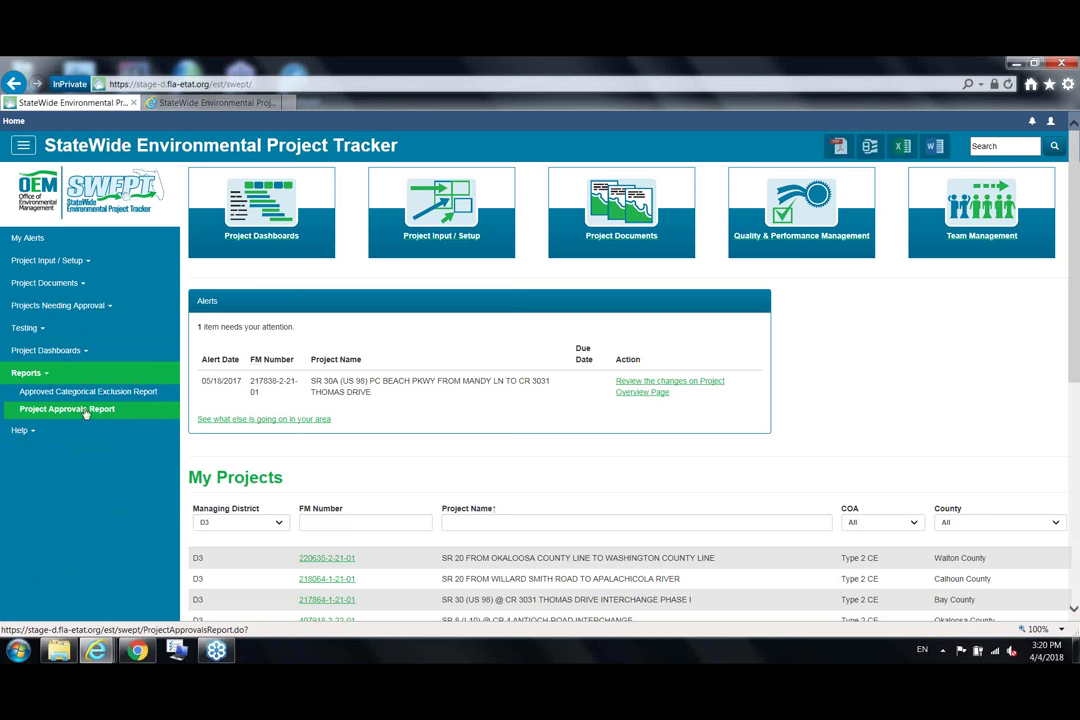
View the Help section's Overview, Quick Guides and Training Videos pages.
click(13, 431)
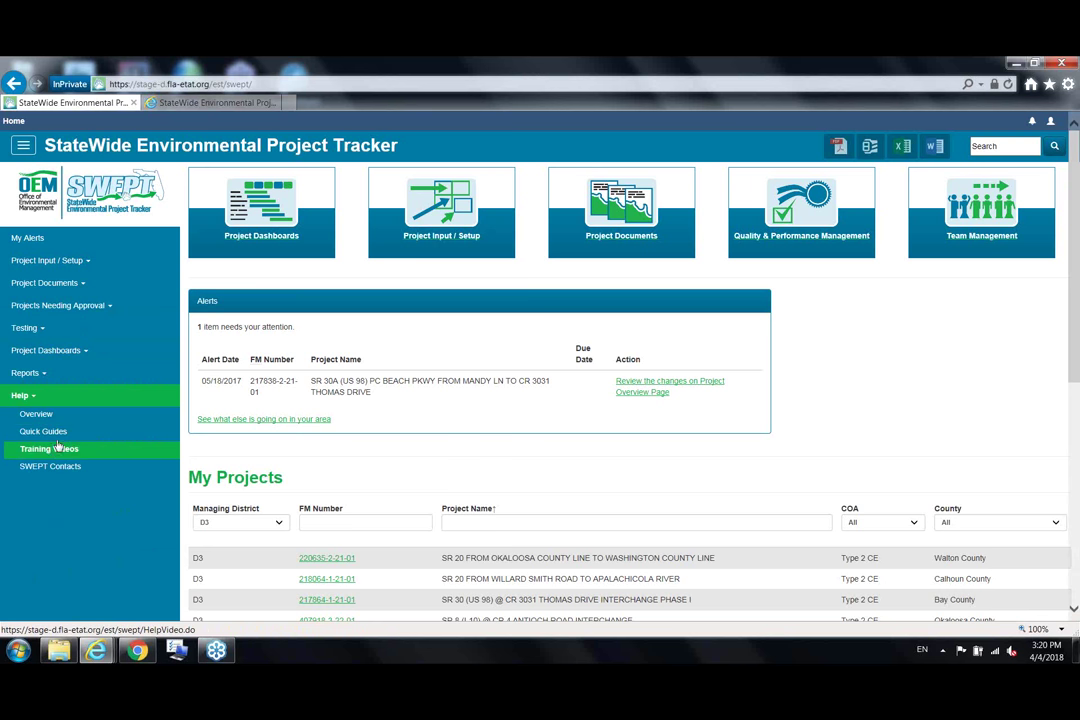
click(143, 418)
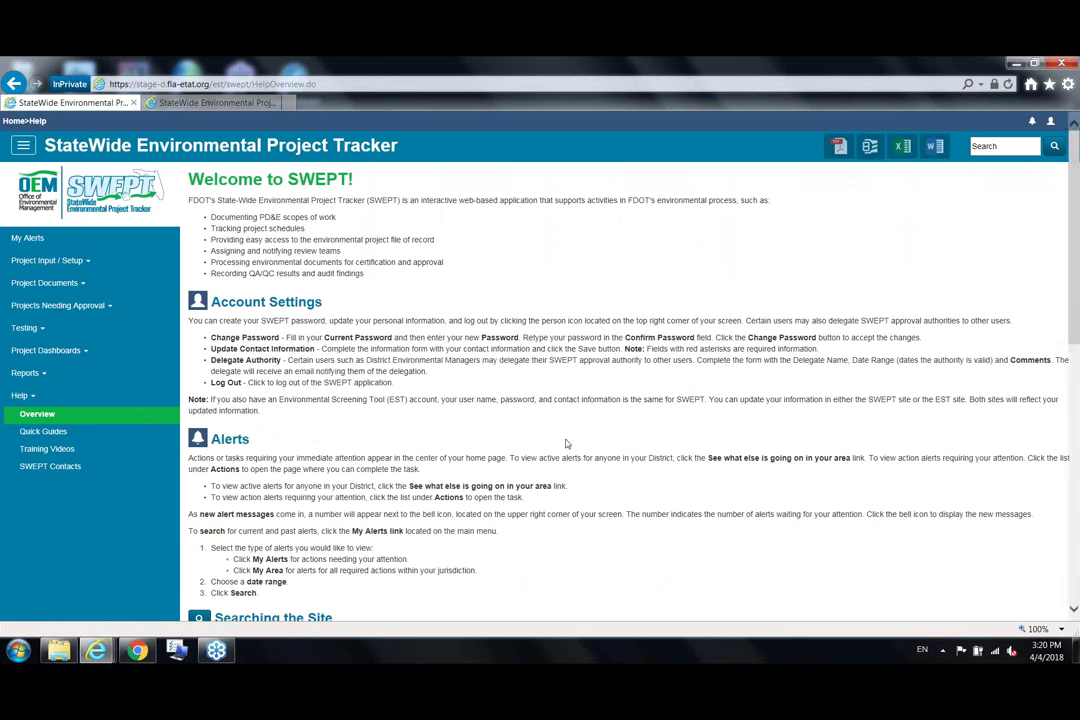
click(47, 432)
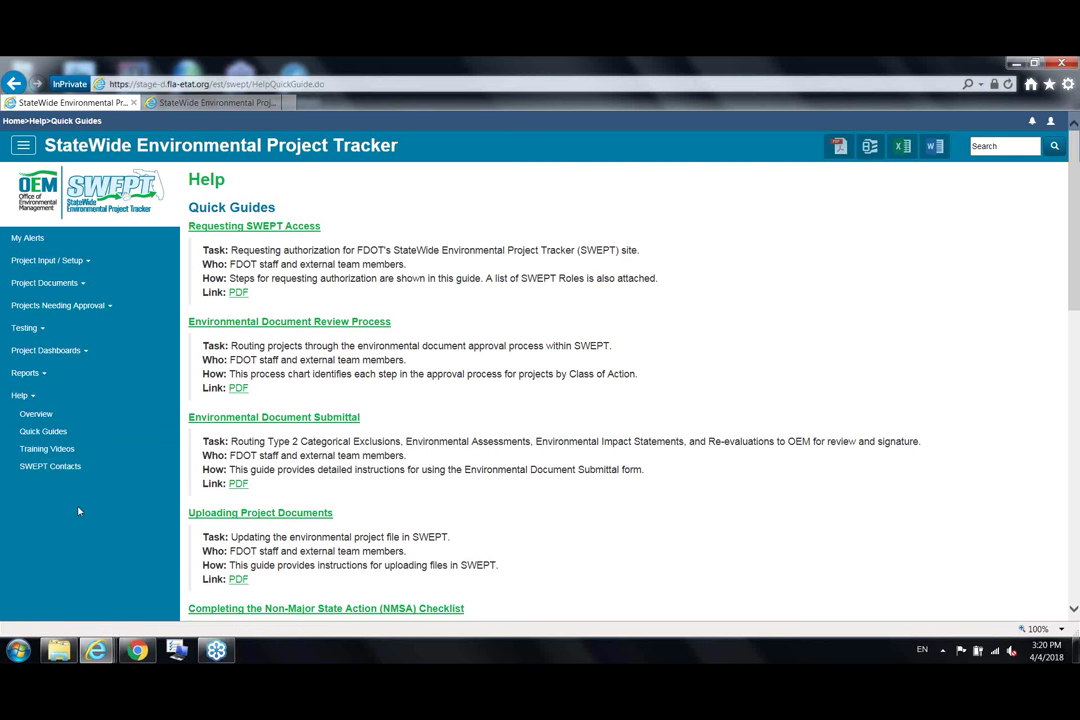
click(55, 456)
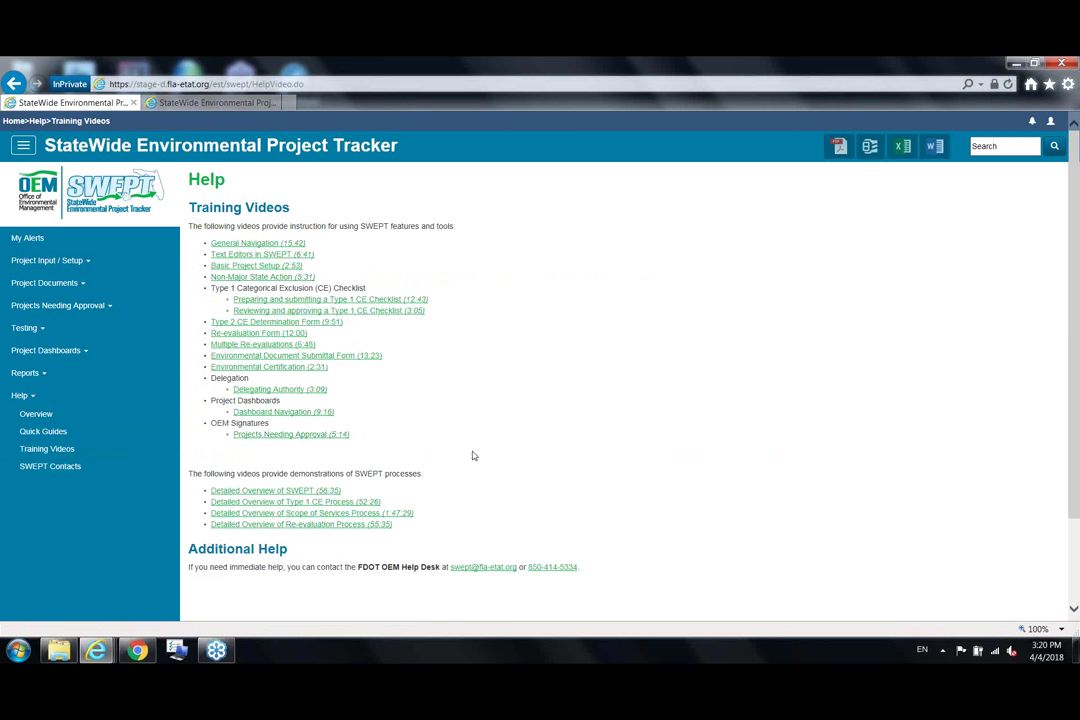
Open the SWEPT Contacts page and look over the support and district contact lists.
click(69, 473)
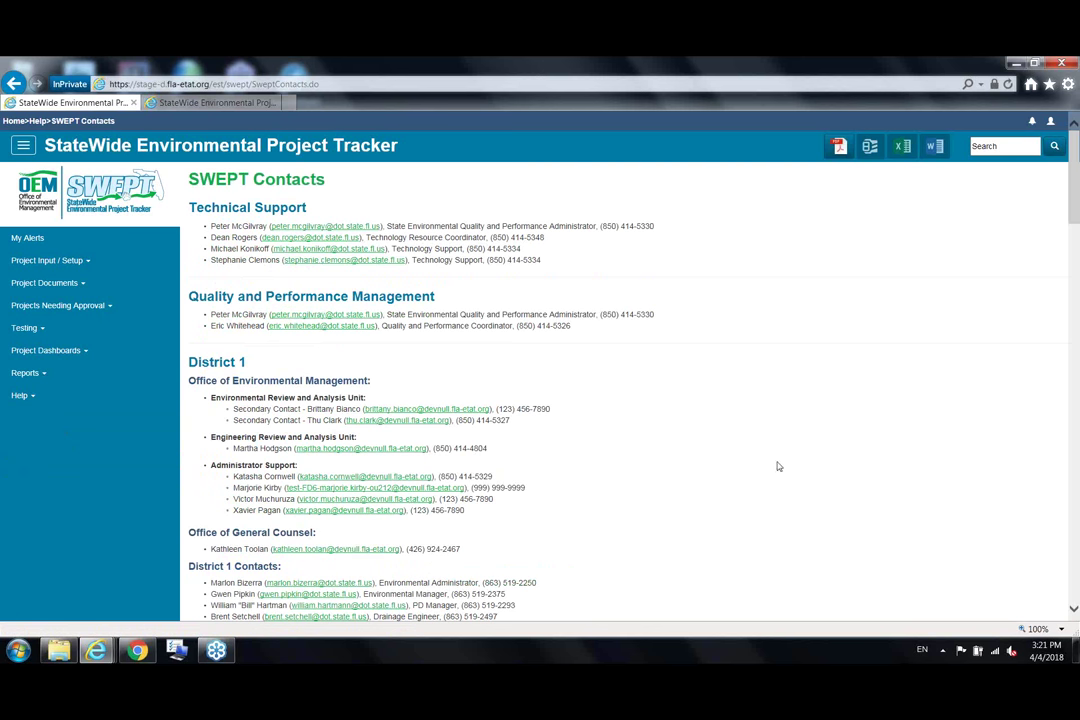
scroll(778, 466, down, 1)
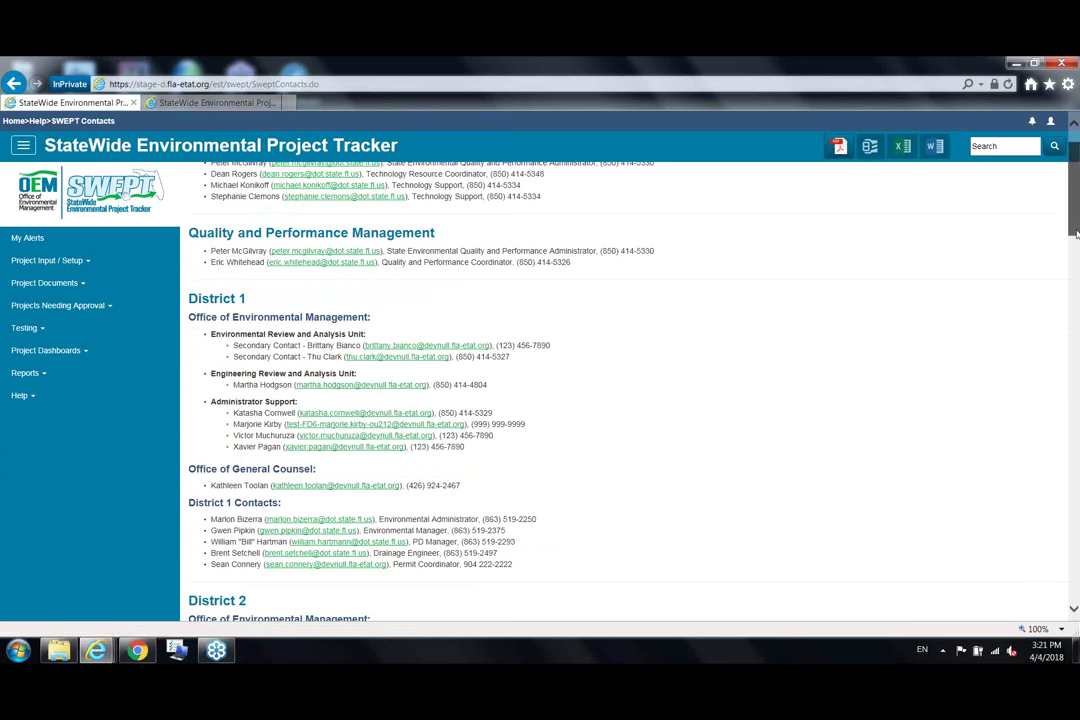
scroll(905, 195, up, 1)
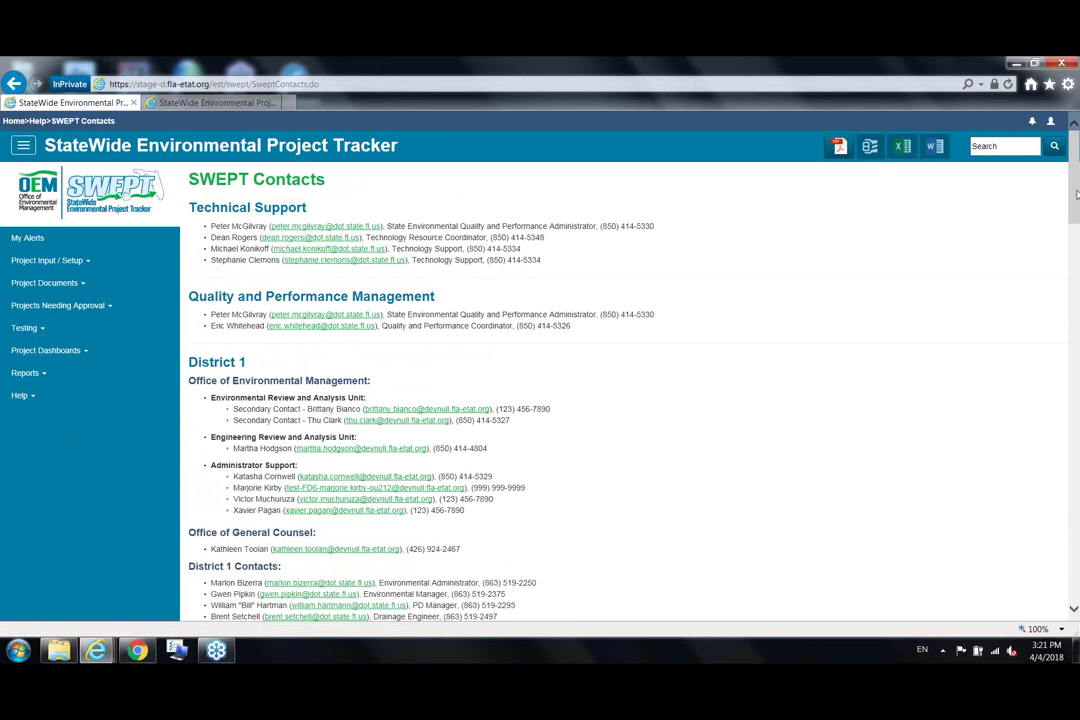
Look over the account options for changing the password, updating contact information and logging out.
click(1051, 124)
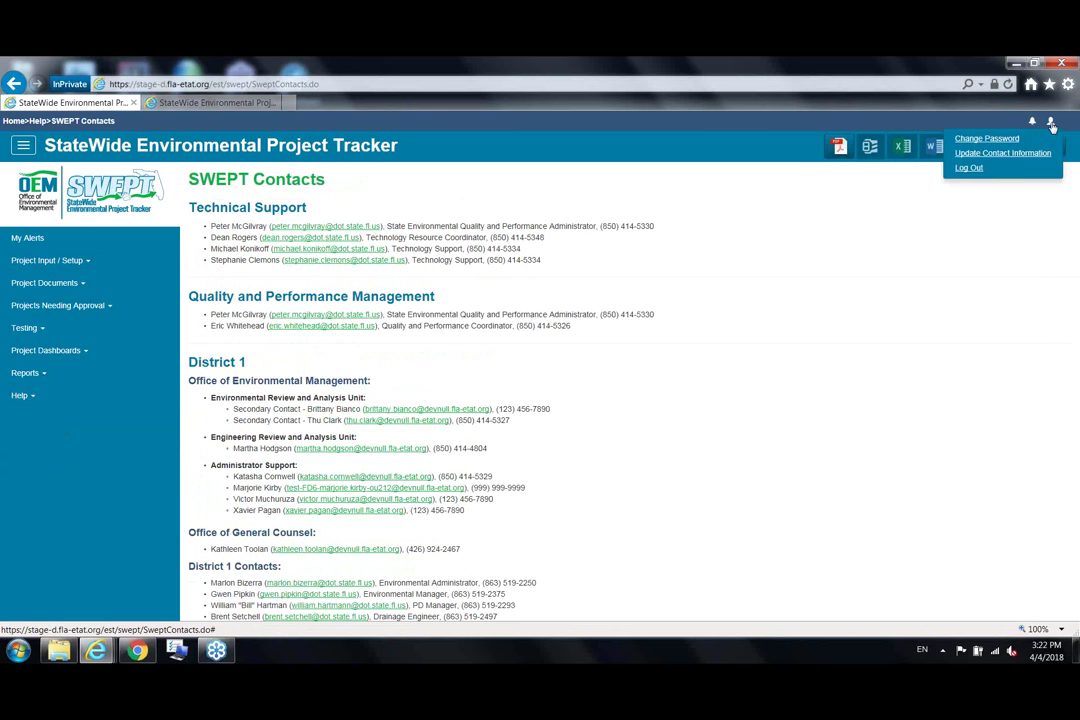
click(975, 169)
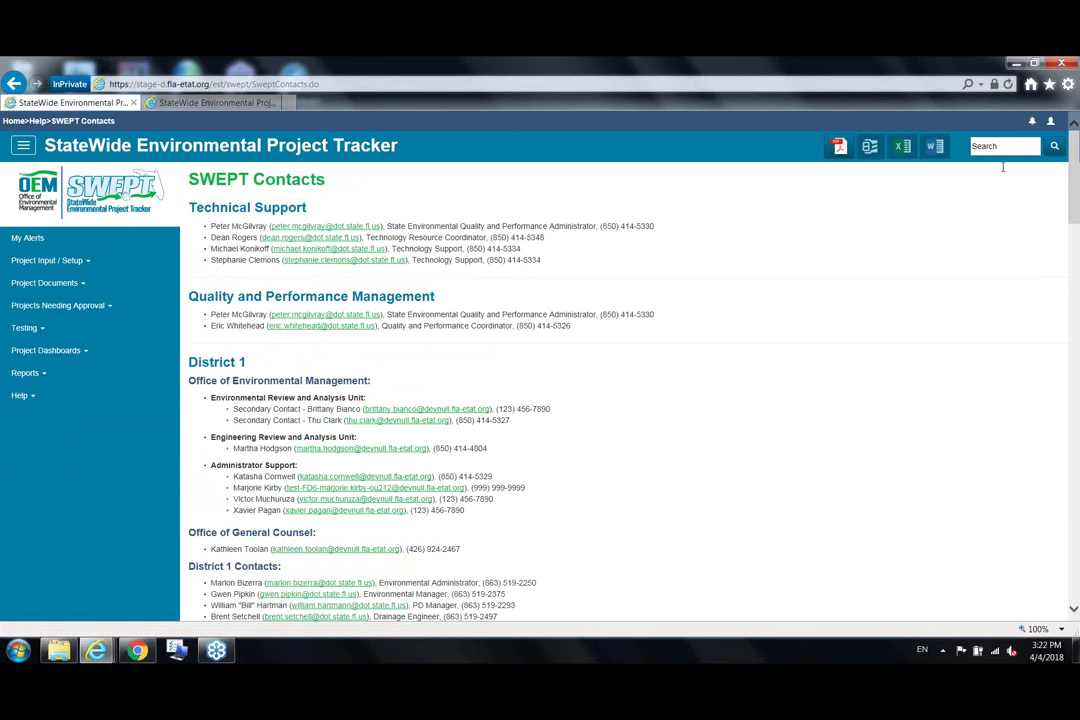
Search the site for "sr 20".
click(986, 146)
text(st)
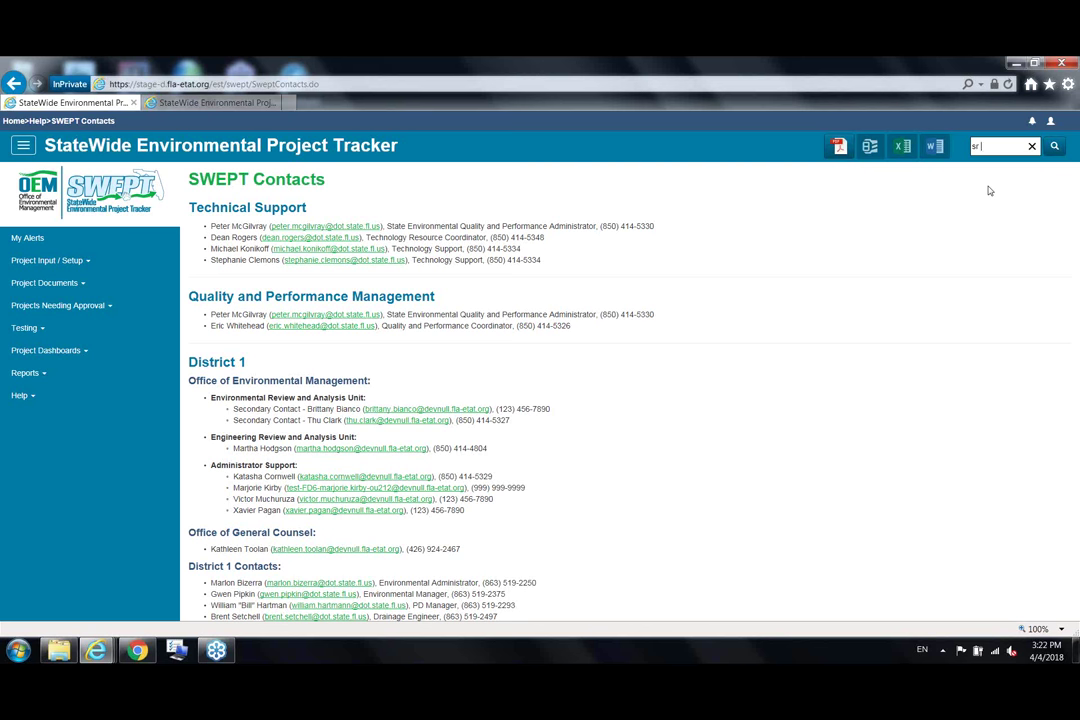
text( 20)
key(Return)
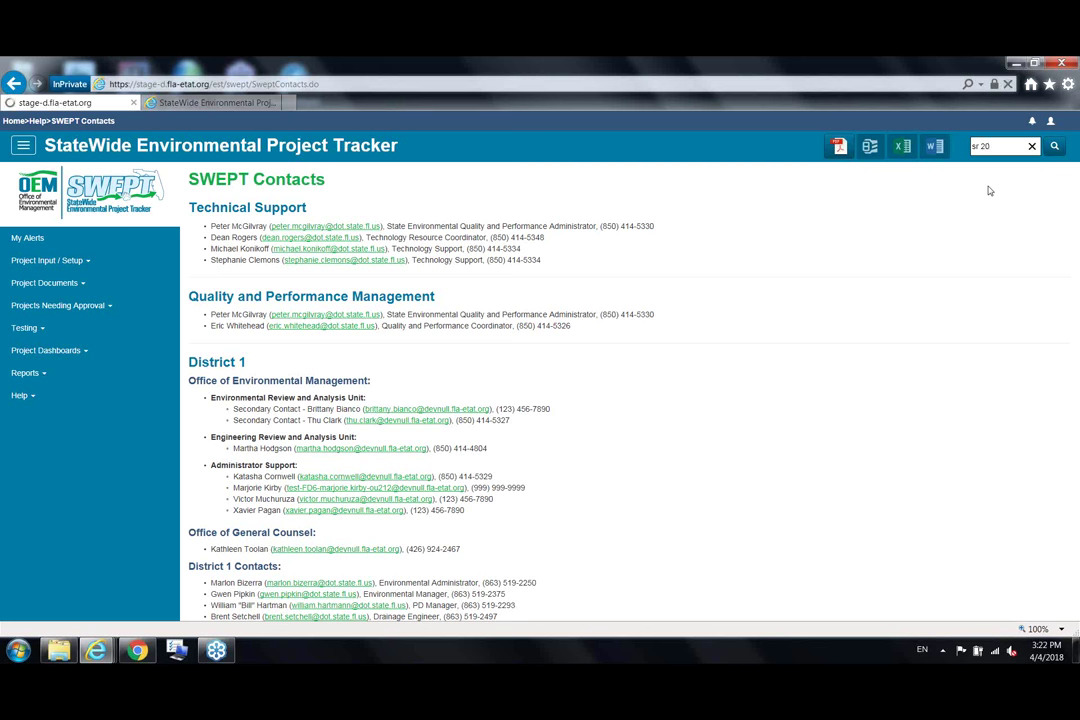
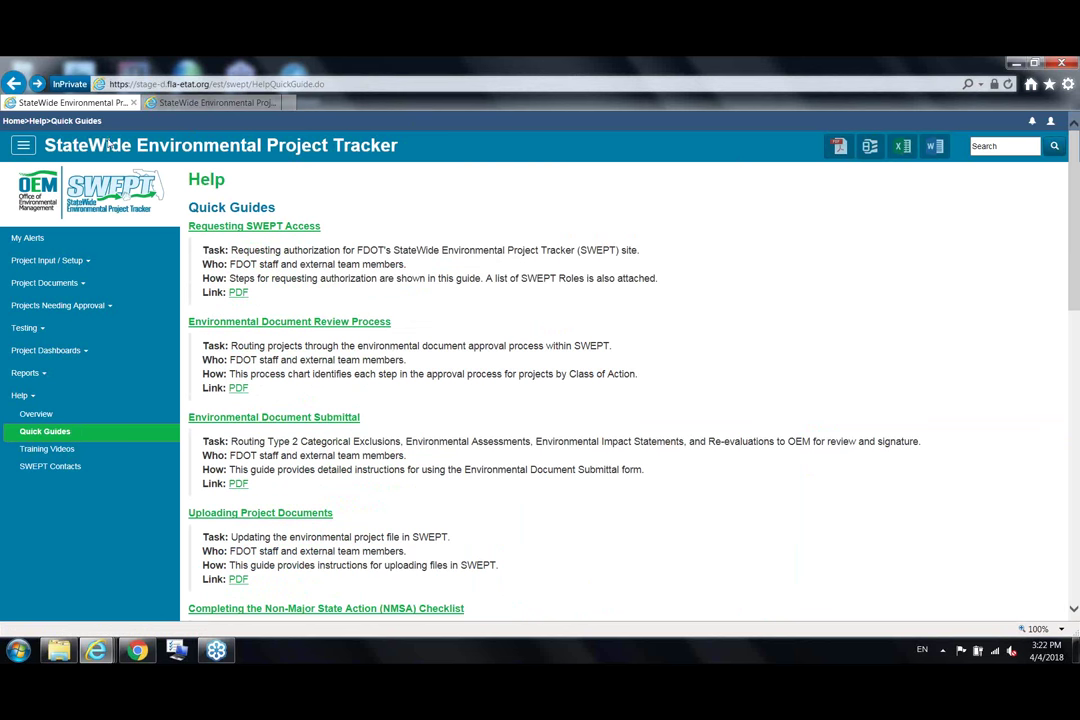
Return to the home page and review the Alerts, My Projects and My Region lists.
click(14, 83)
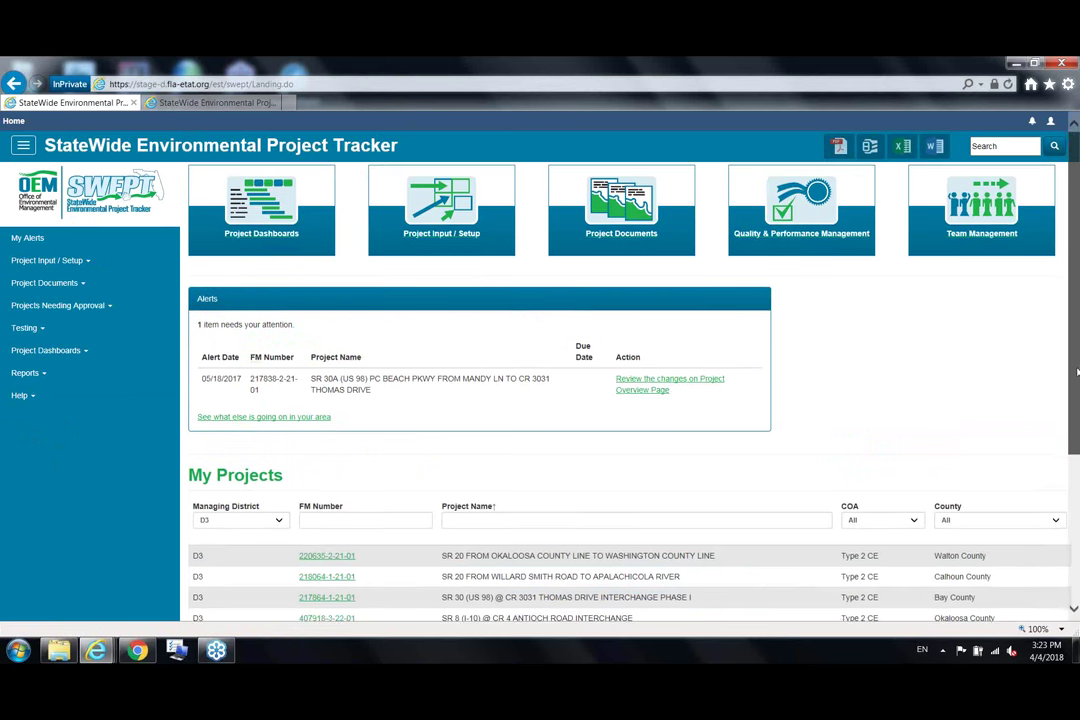
scroll(533, 167, down, 2)
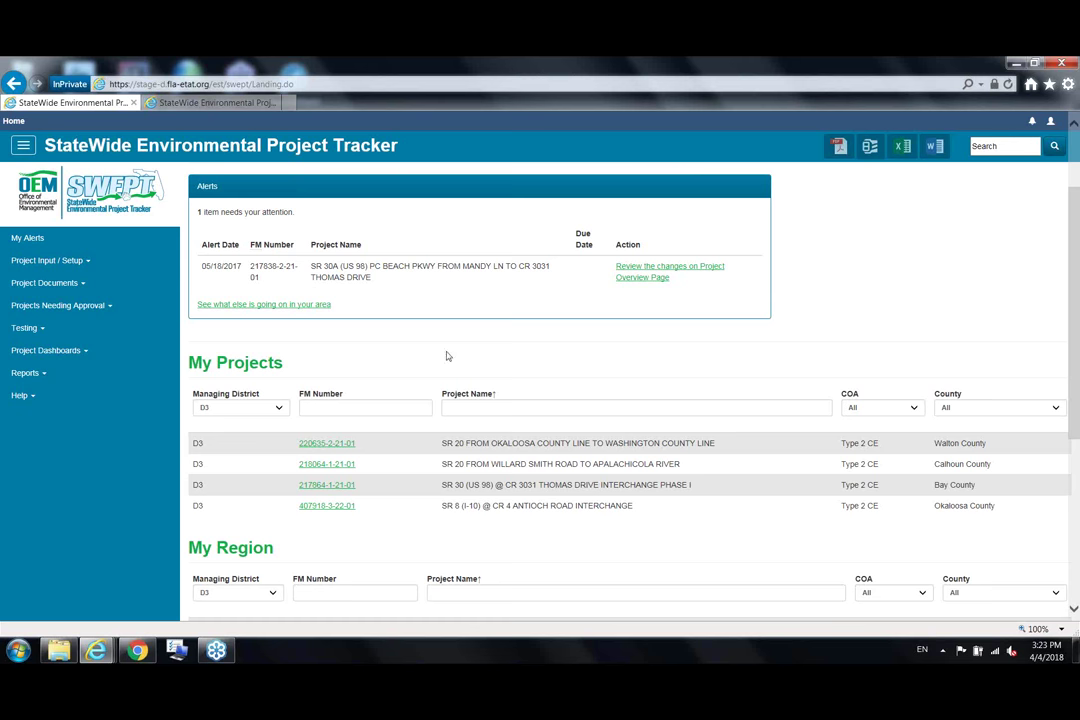
drag(1077, 342, 1078, 414)
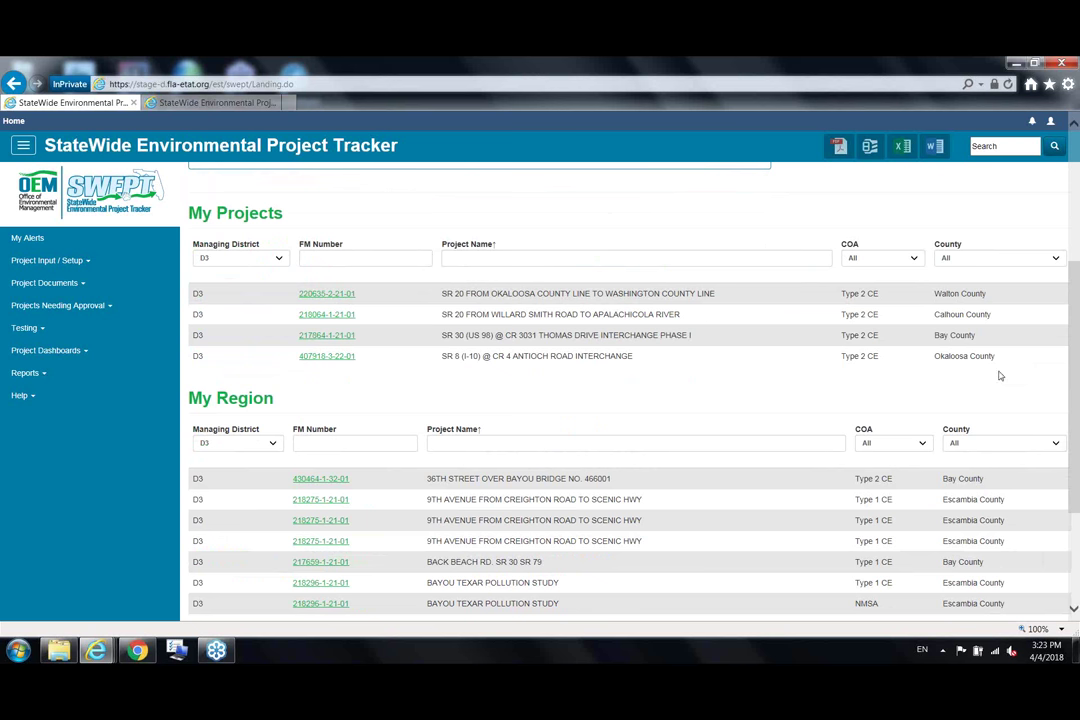
scroll(905, 398, down, 3)
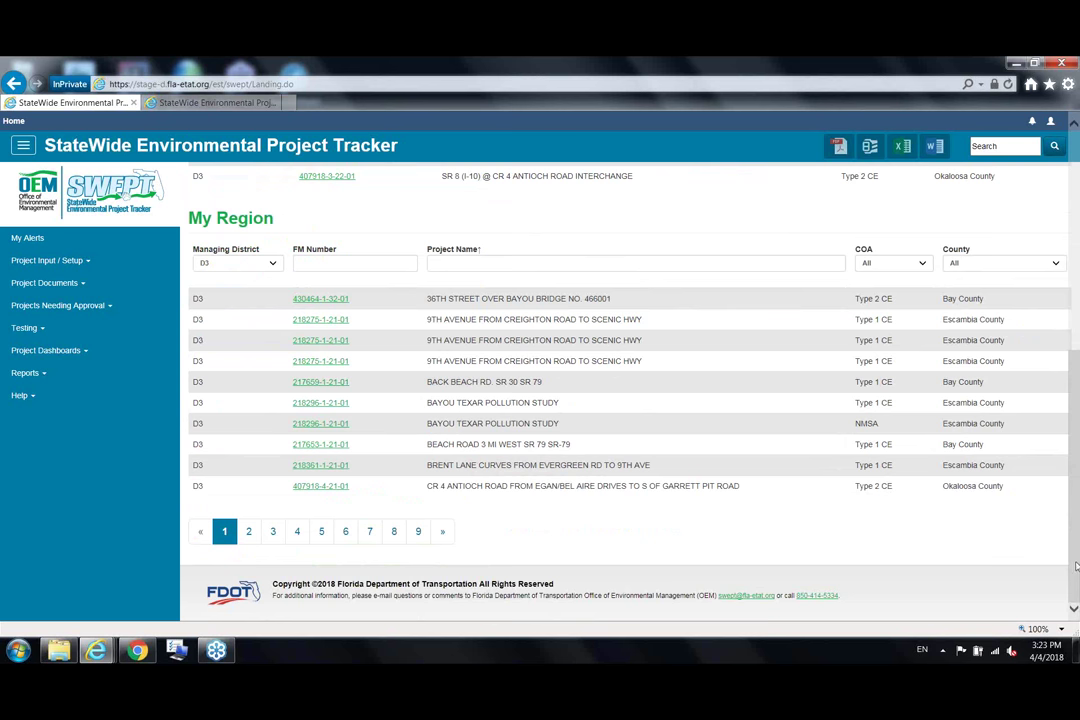
scroll(1076, 567, up, 3)
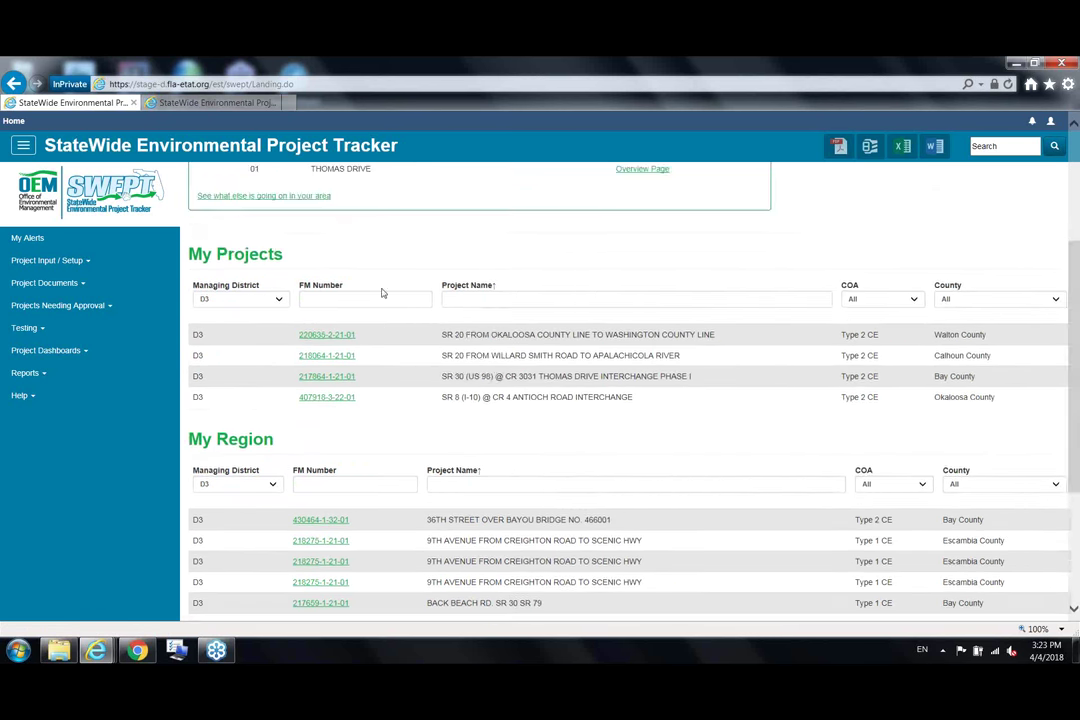
Check the managing district options for My Projects and try filtering the list by project name.
click(240, 299)
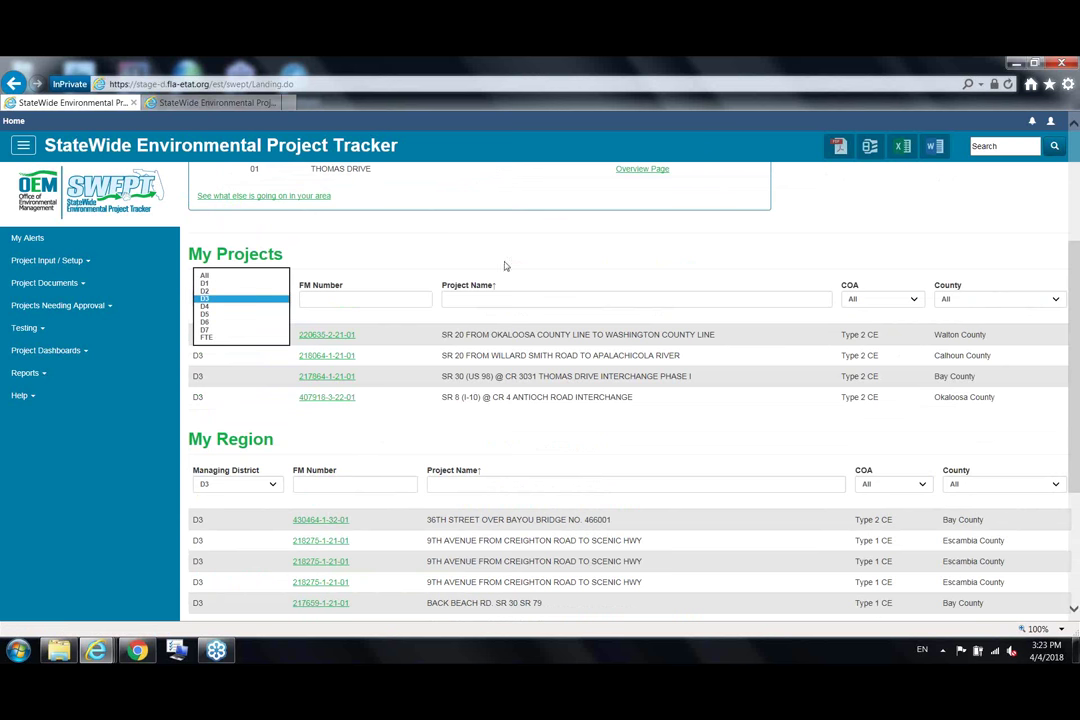
click(531, 305)
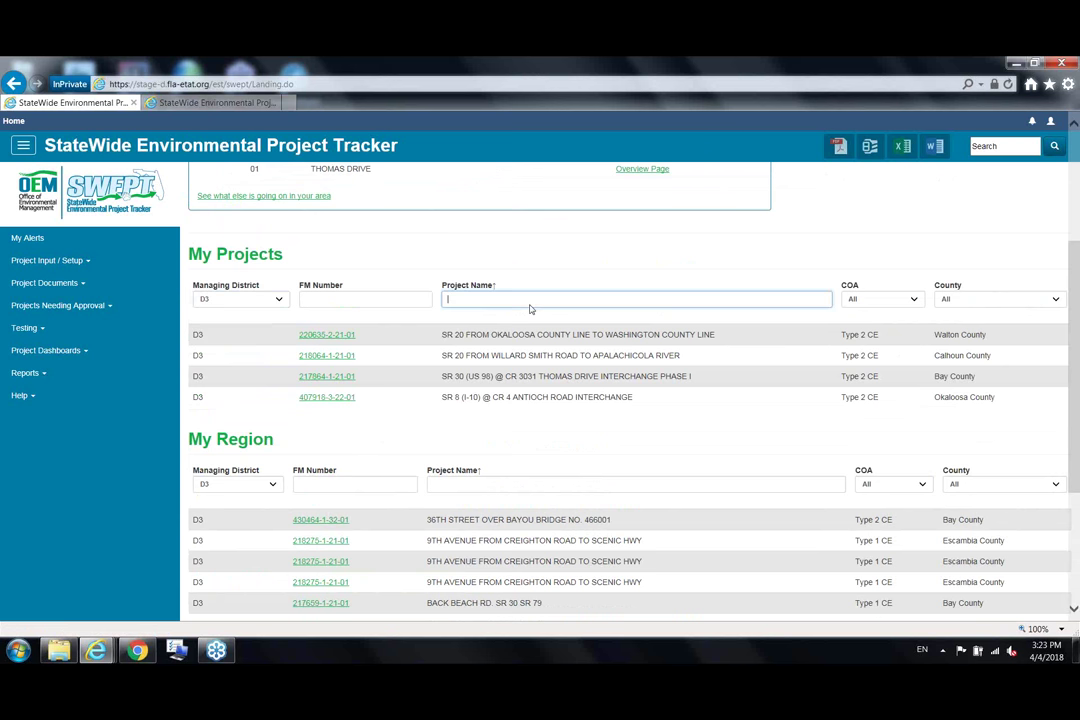
text(30)
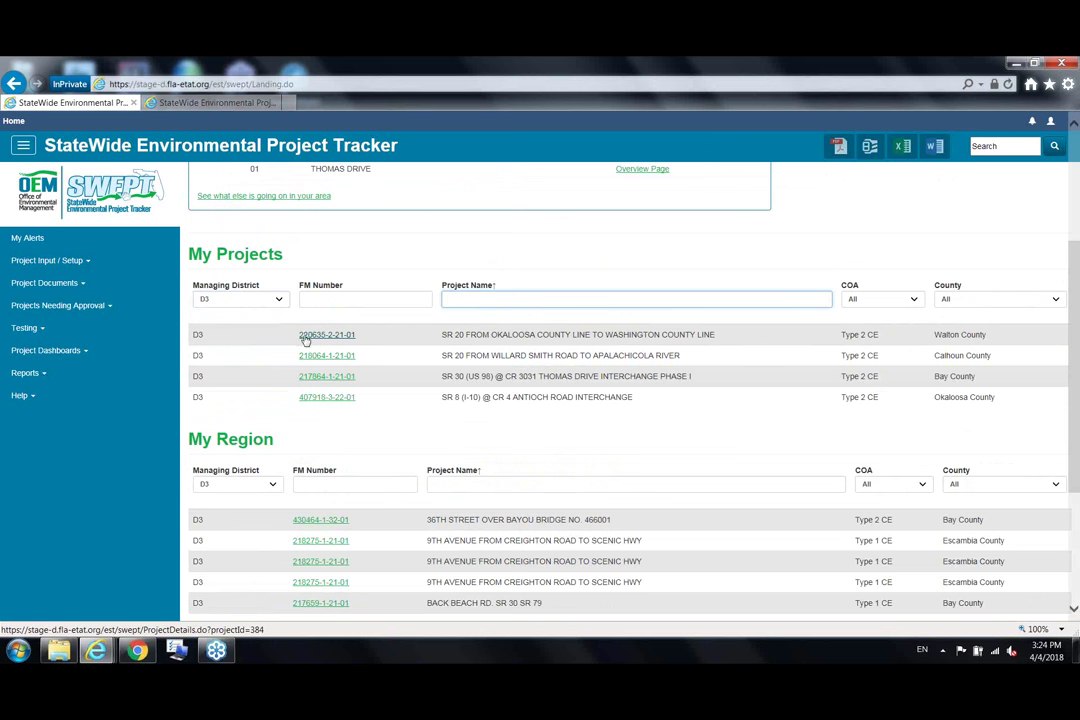
Open the project page for SR 20 from Okaloosa County Line to Washington County Line in a new tab and switch to it.
click(324, 336)
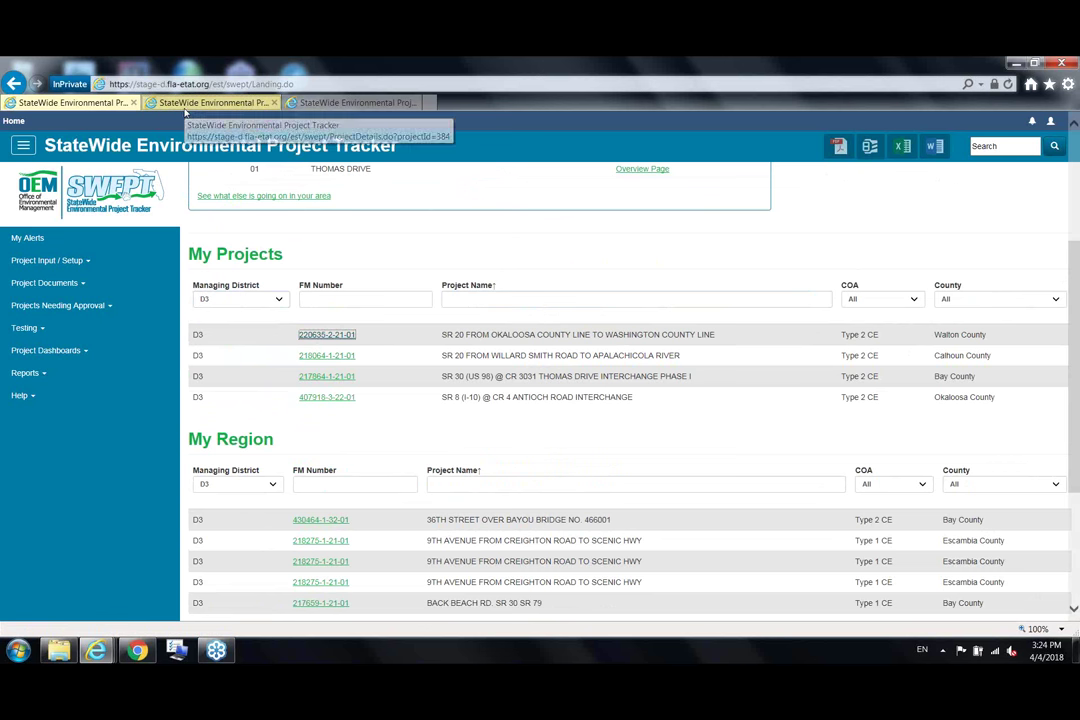
click(186, 106)
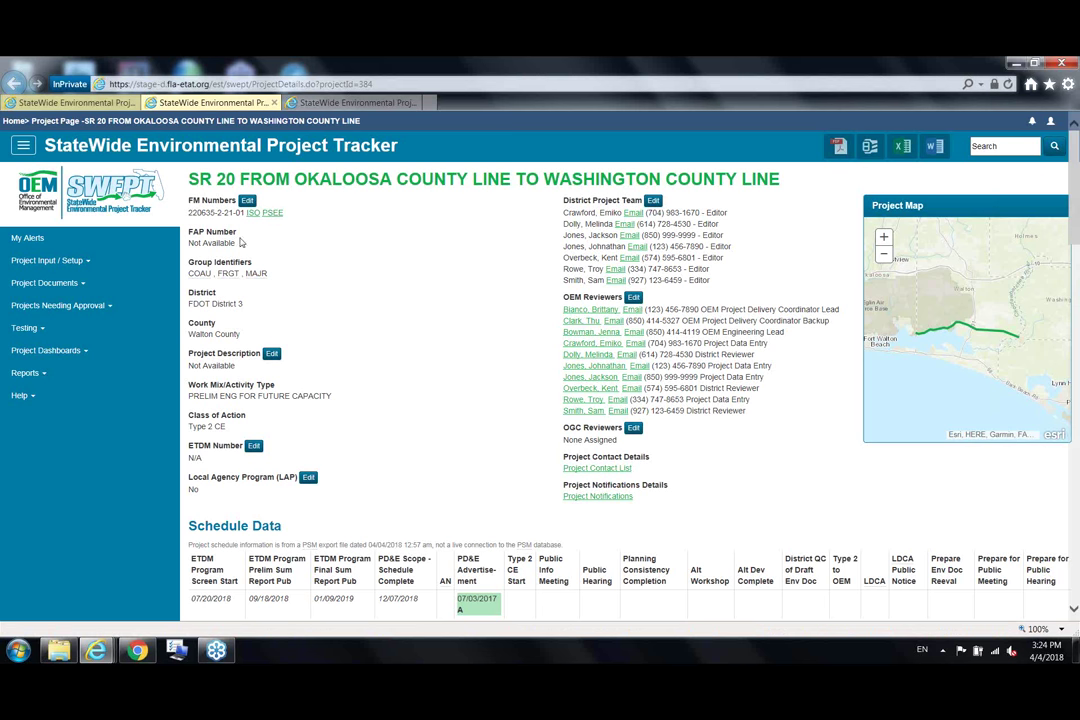
Examine the SR 20 project page's details, Schedule Data, Project Documents, Correspondence and Confidential Attorney Work Products sections.
mouse_move(250, 280)
drag(1076, 240, 1075, 283)
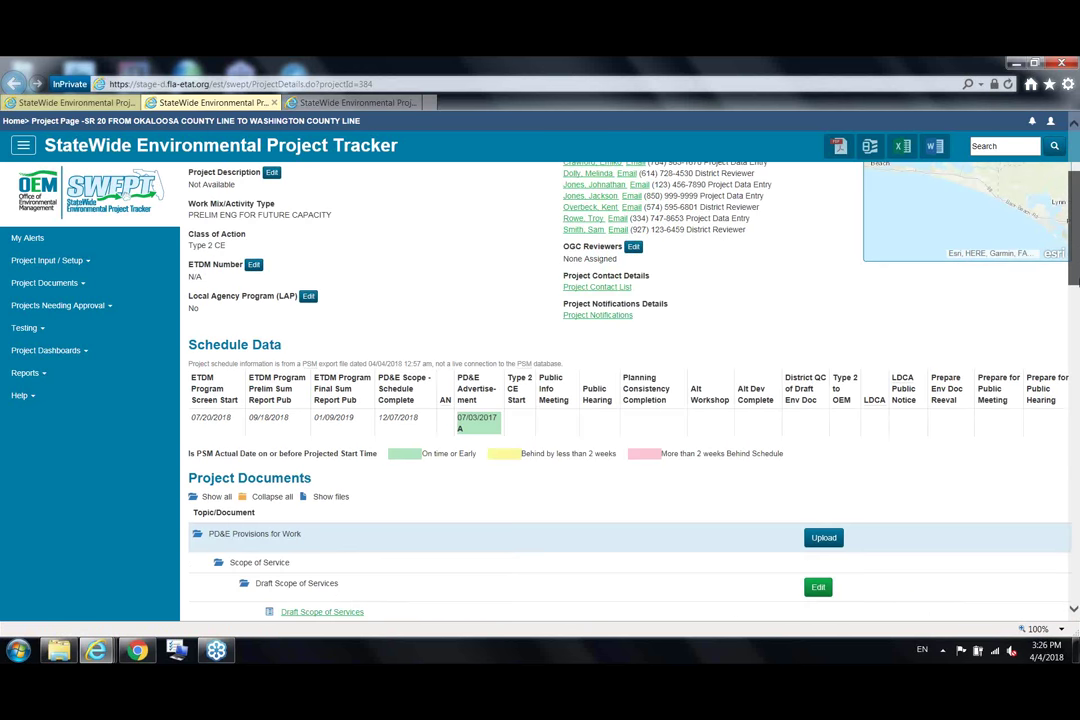
scroll(711, 345, down, 2)
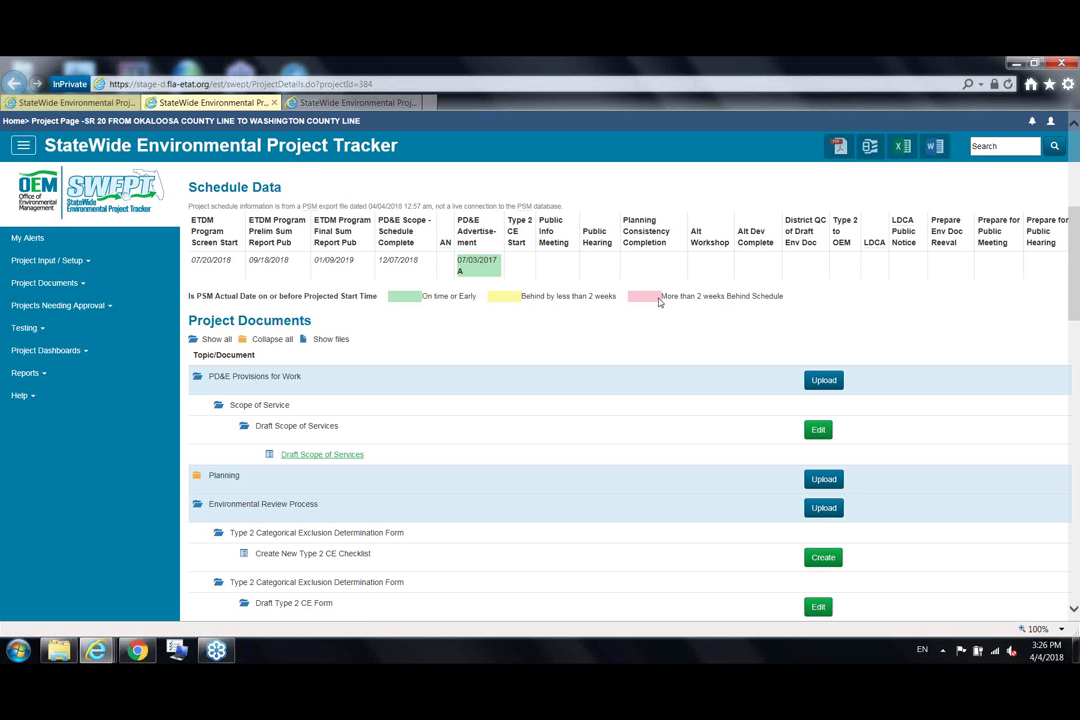
double_click(460, 271)
drag(1077, 290, 1077, 322)
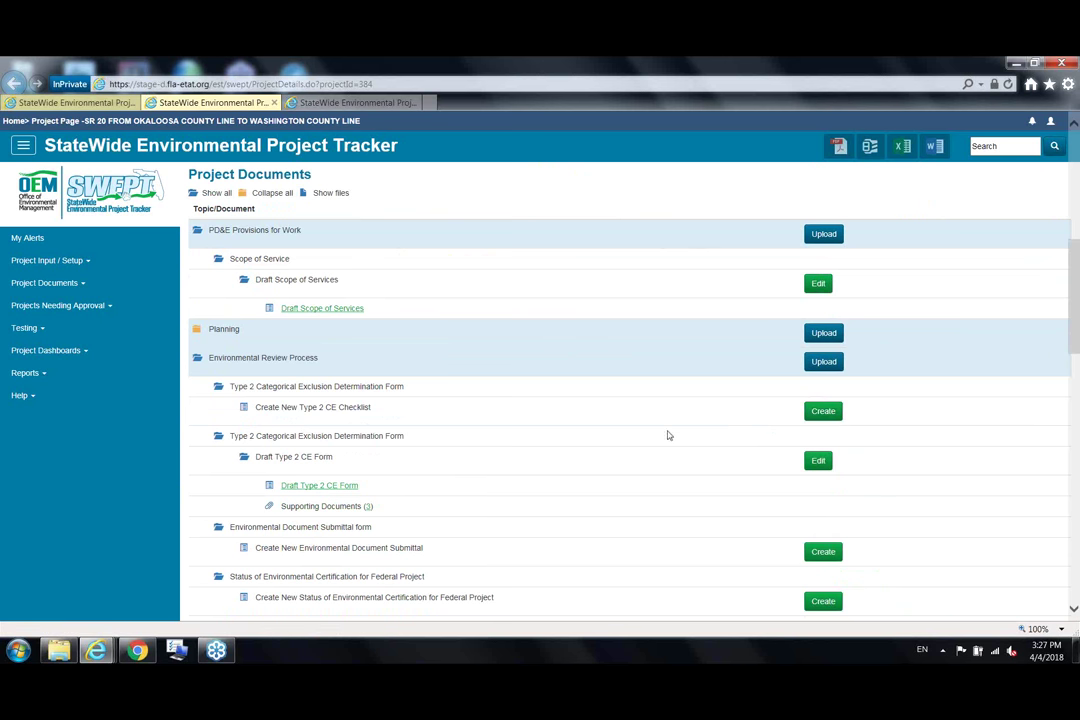
drag(1077, 306, 1076, 383)
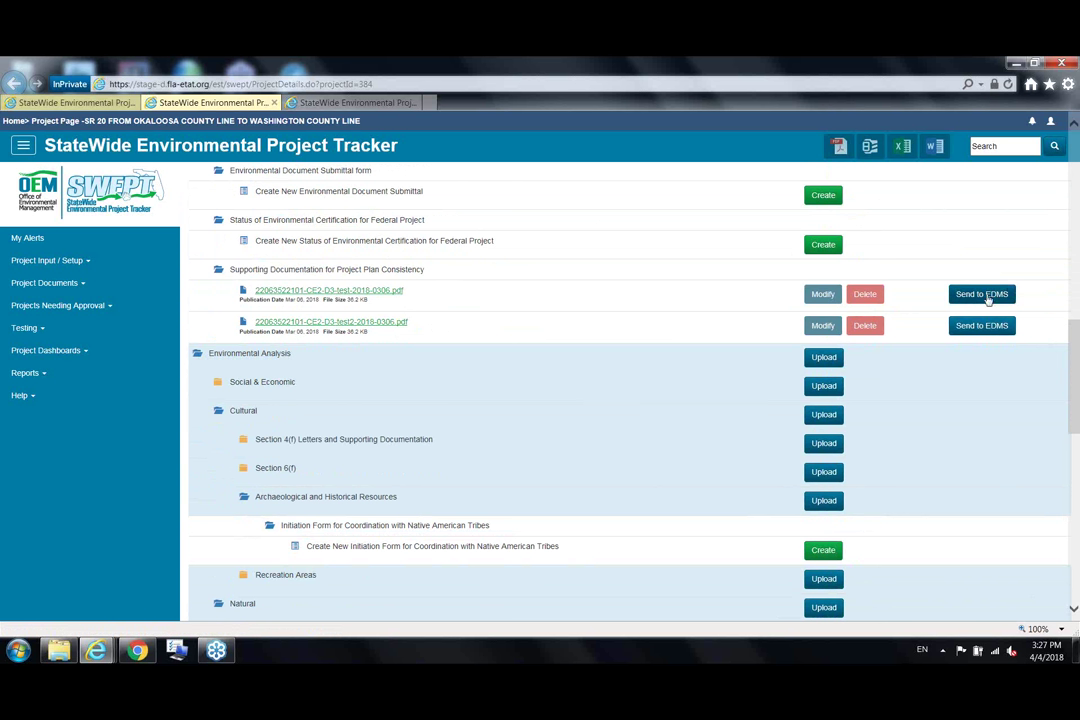
click(1074, 411)
drag(1074, 411, 1075, 590)
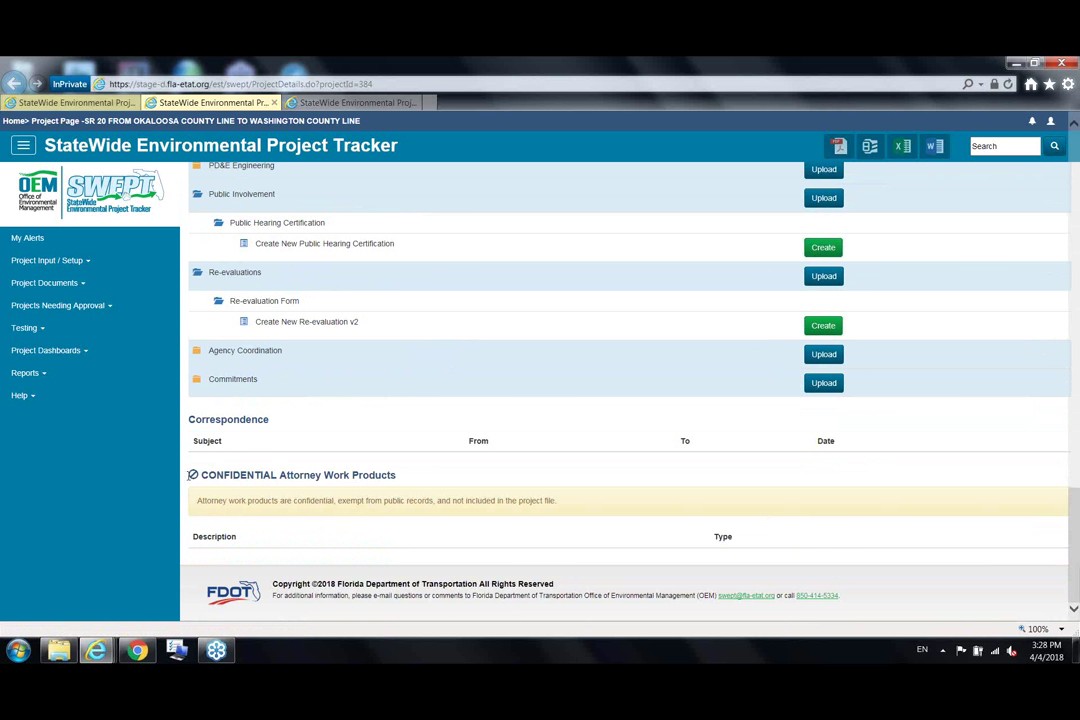
Check the document types offered for a Public Involvement upload and close the form without uploading.
click(821, 200)
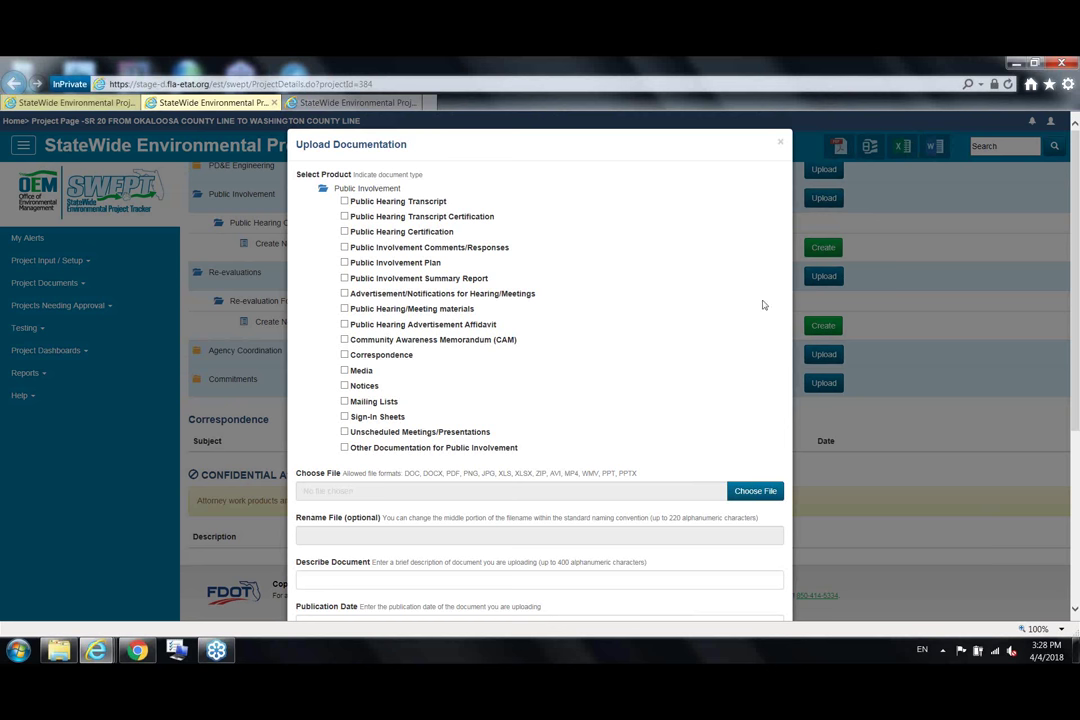
click(782, 147)
Start a document upload under Archaeological and Historical Resources and select Cultural Resource Assessment Survey (CRAS) Addendum as the document type.
scroll(1077, 510, up, 2)
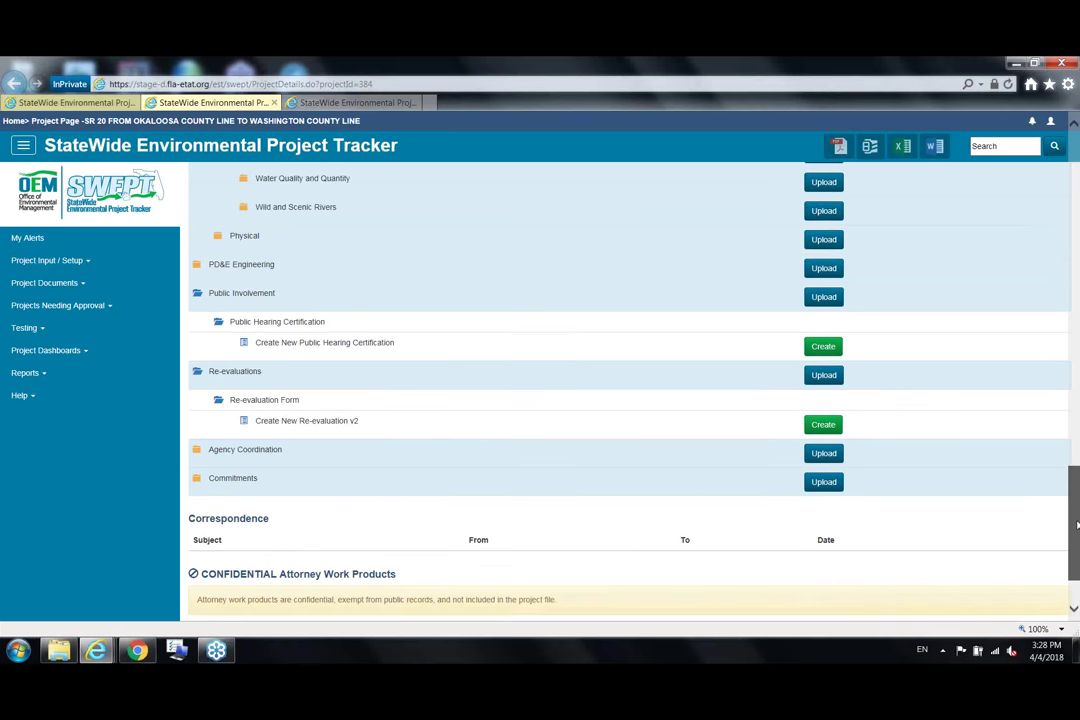
drag(1077, 510, 1077, 385)
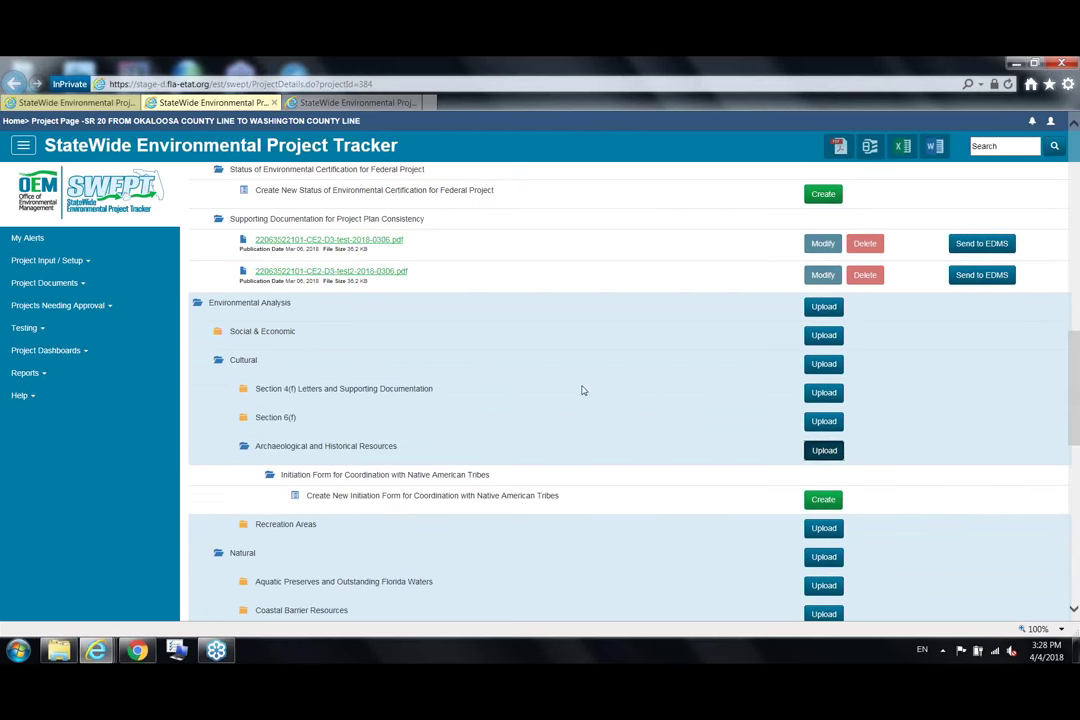
key(Return)
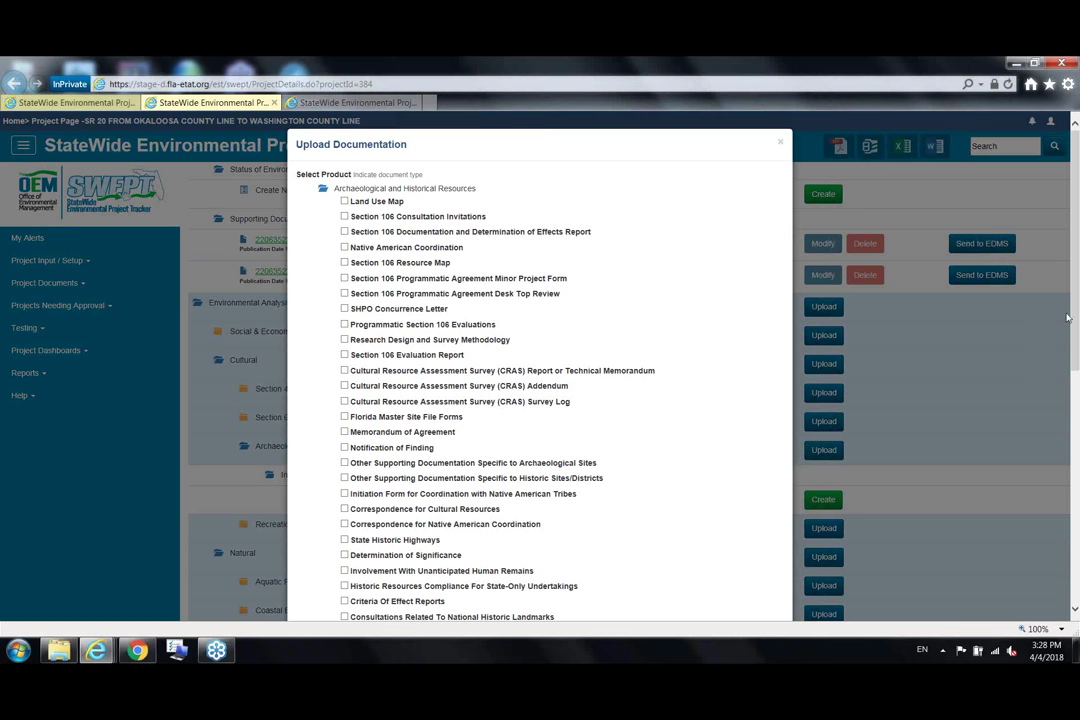
scroll(1077, 320, down, 2)
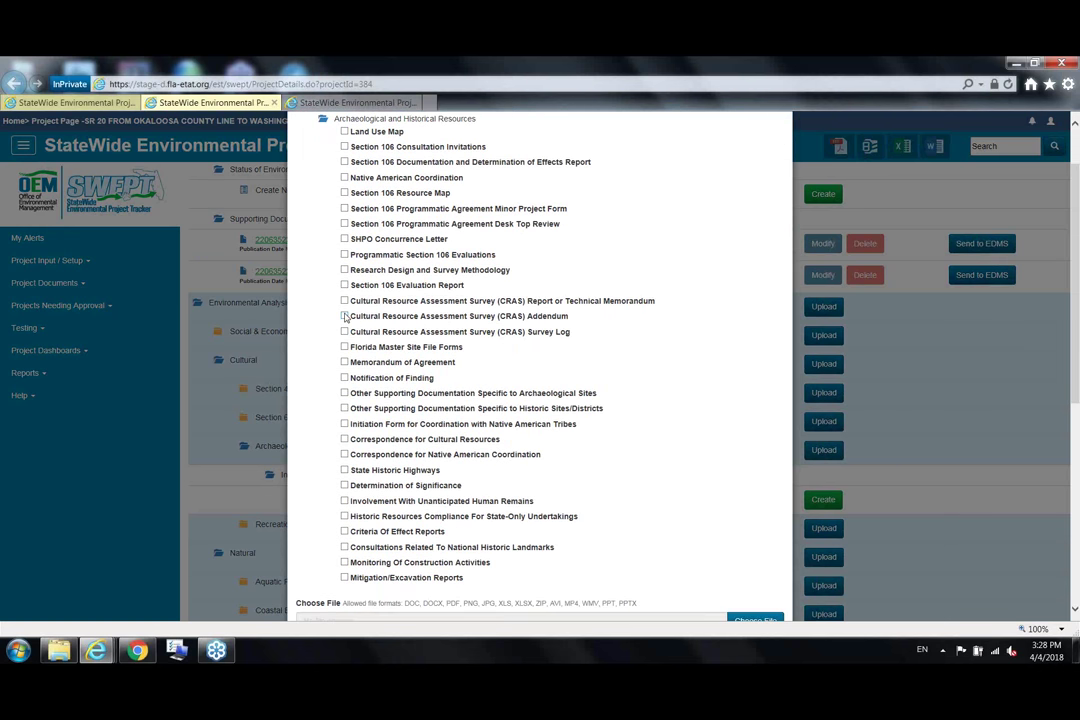
click(345, 316)
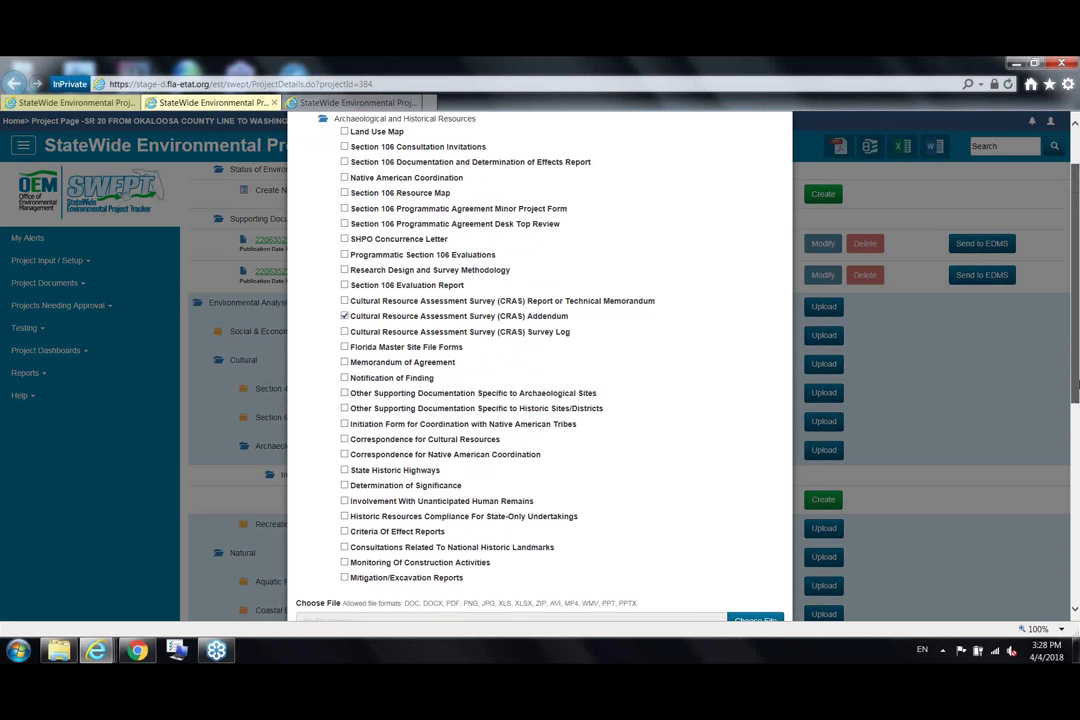
Choose test-2.pdf from the estresources folder on Local Disk (C:) as the file to upload.
scroll(1077, 388, down, 5)
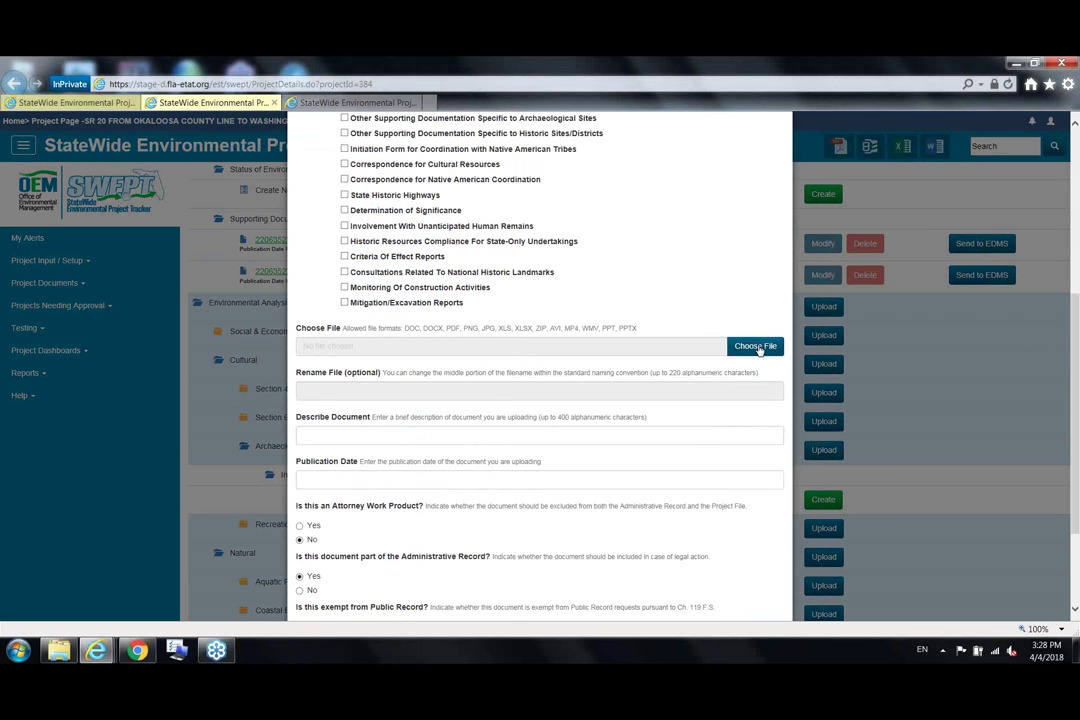
click(756, 346)
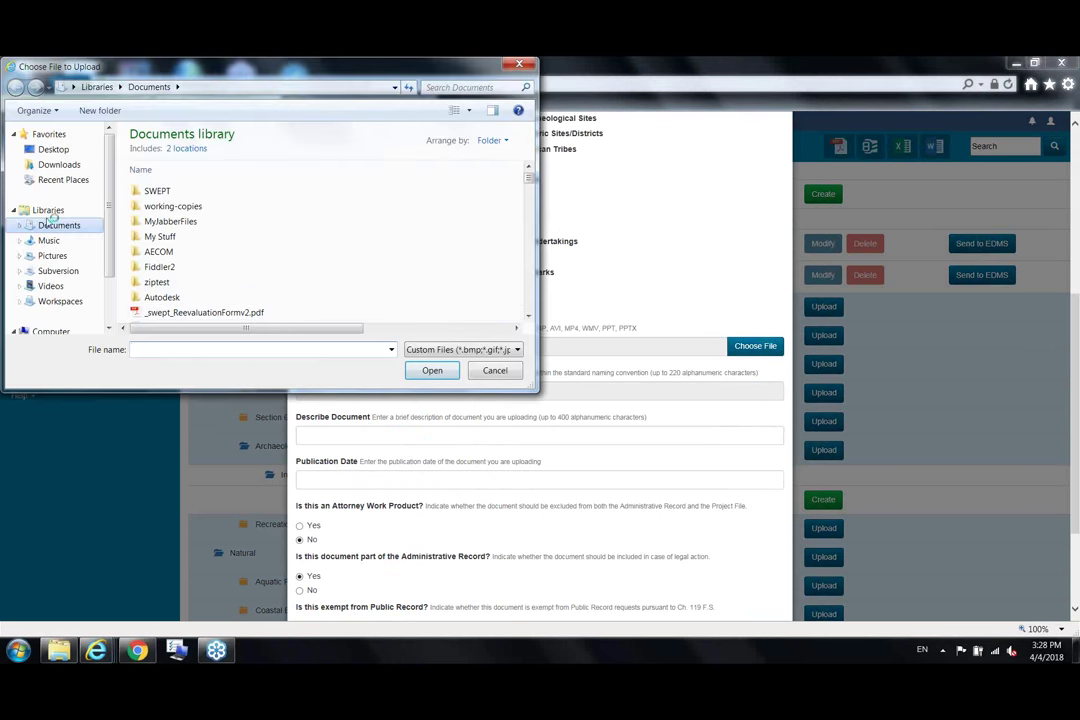
click(110, 308)
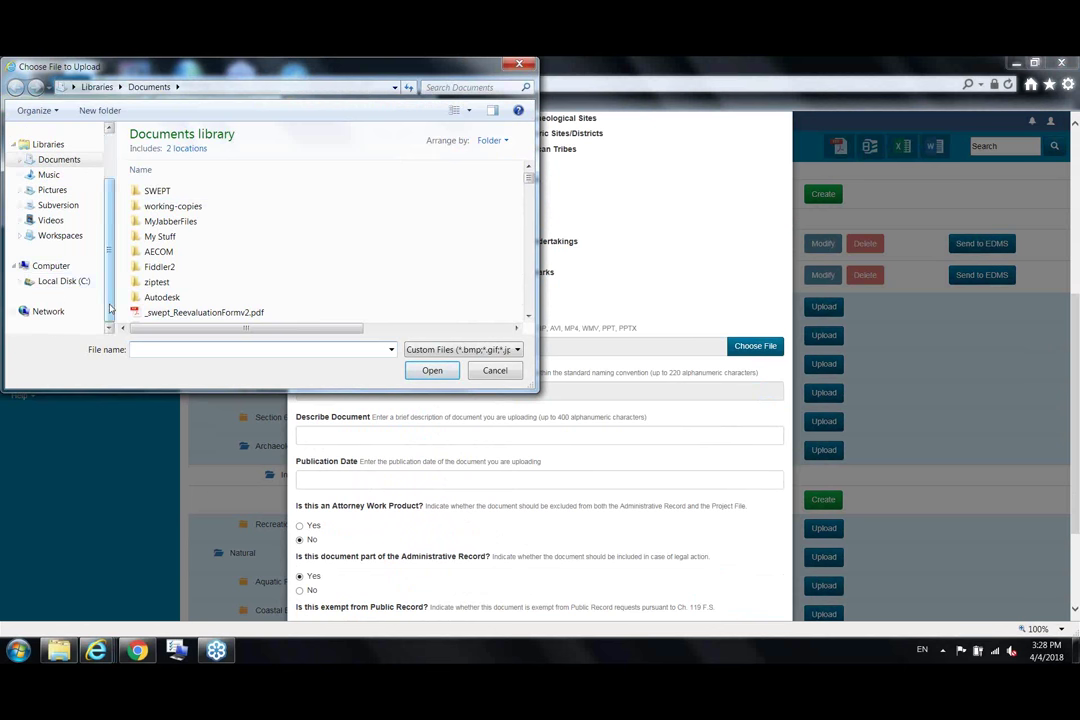
click(64, 281)
double_click(168, 200)
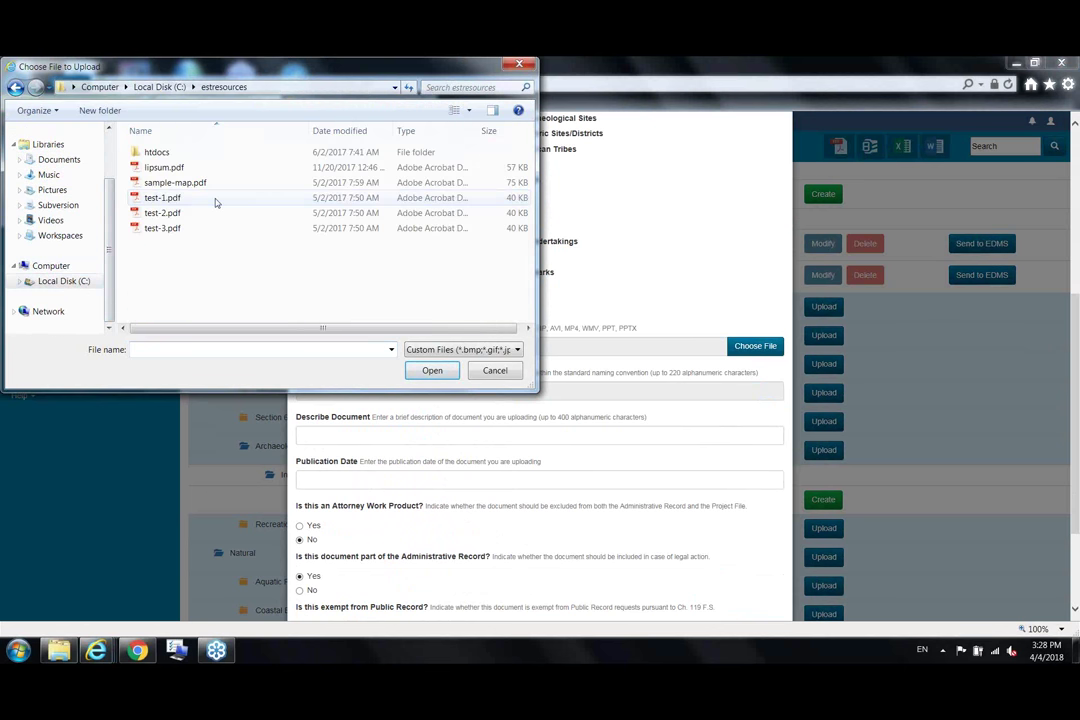
click(165, 213)
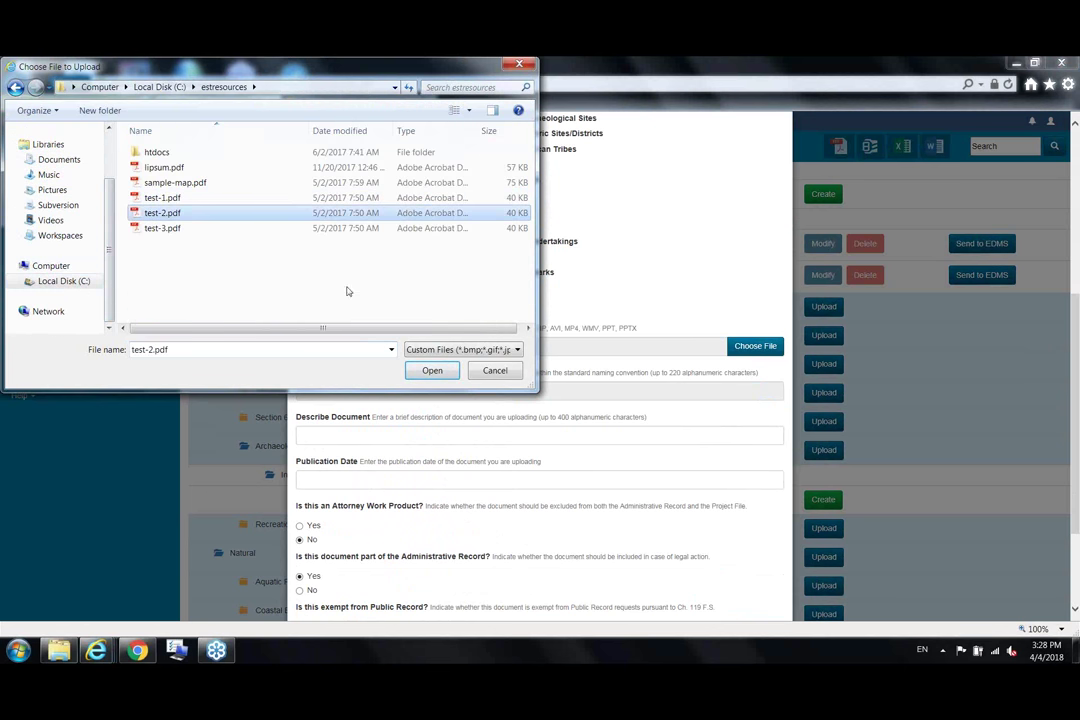
click(432, 371)
Rename the upload file "this is a renamed file" and examine the parts of the resulting standard file name.
click(330, 396)
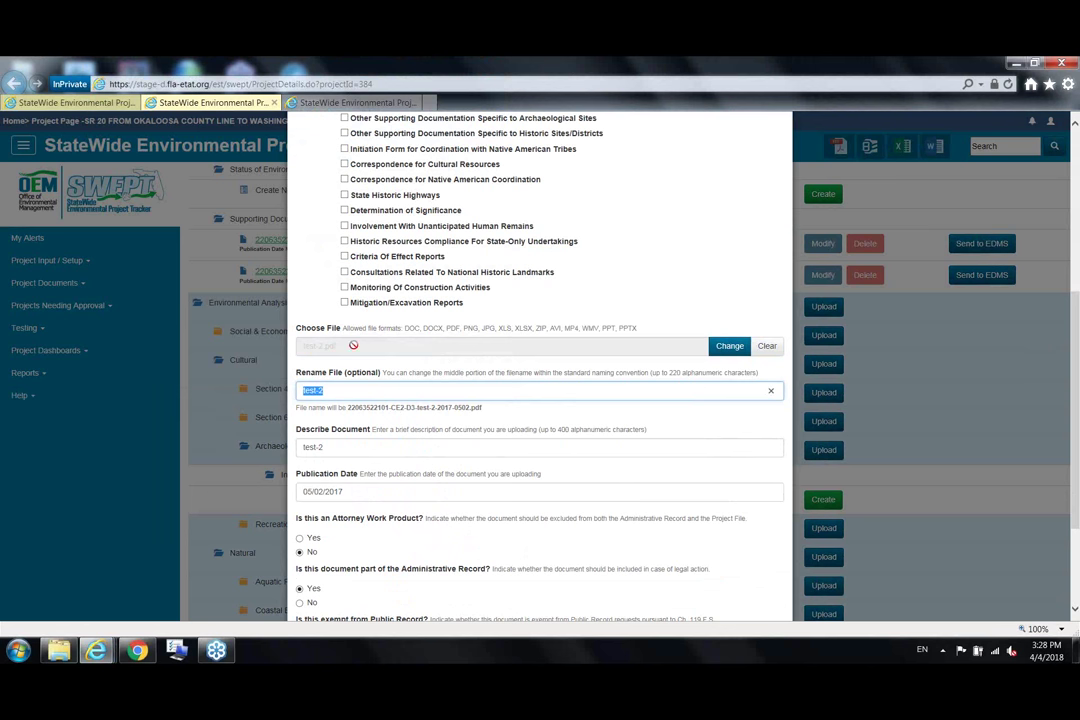
text(this is a renamed file)
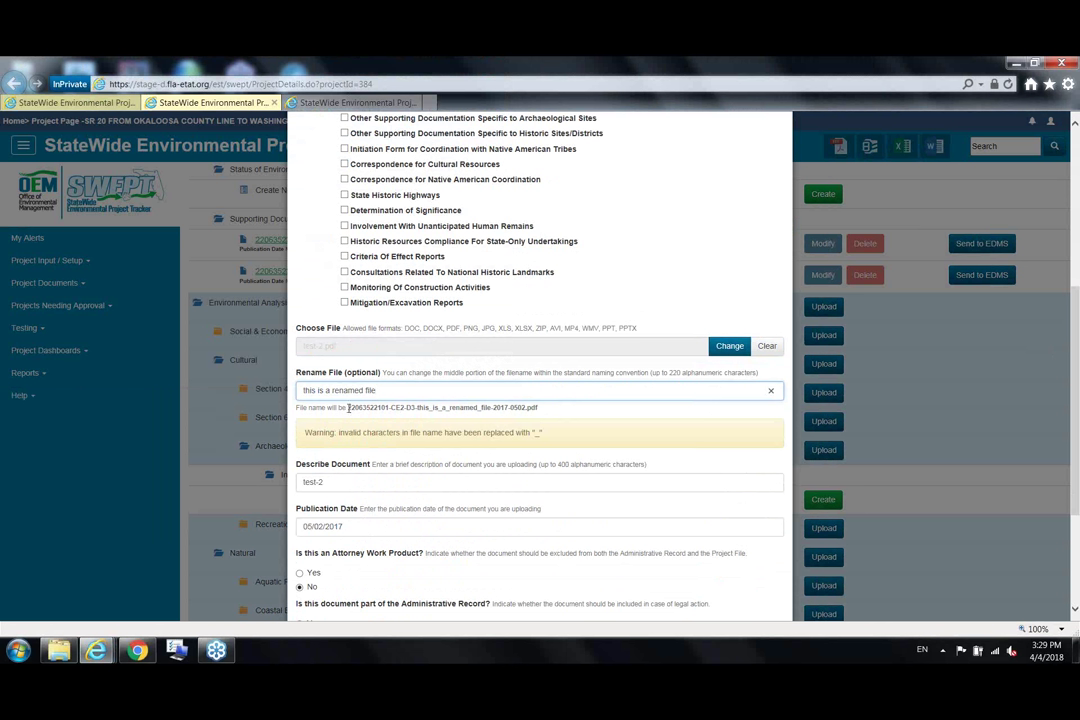
drag(348, 407, 403, 409)
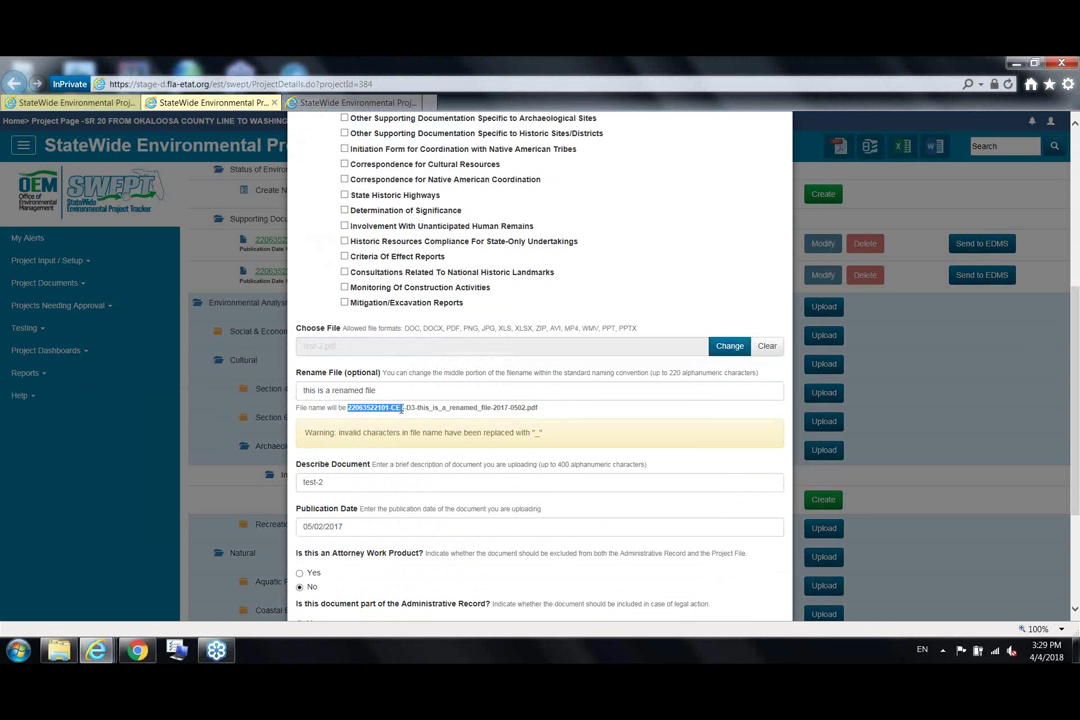
drag(403, 409, 426, 408)
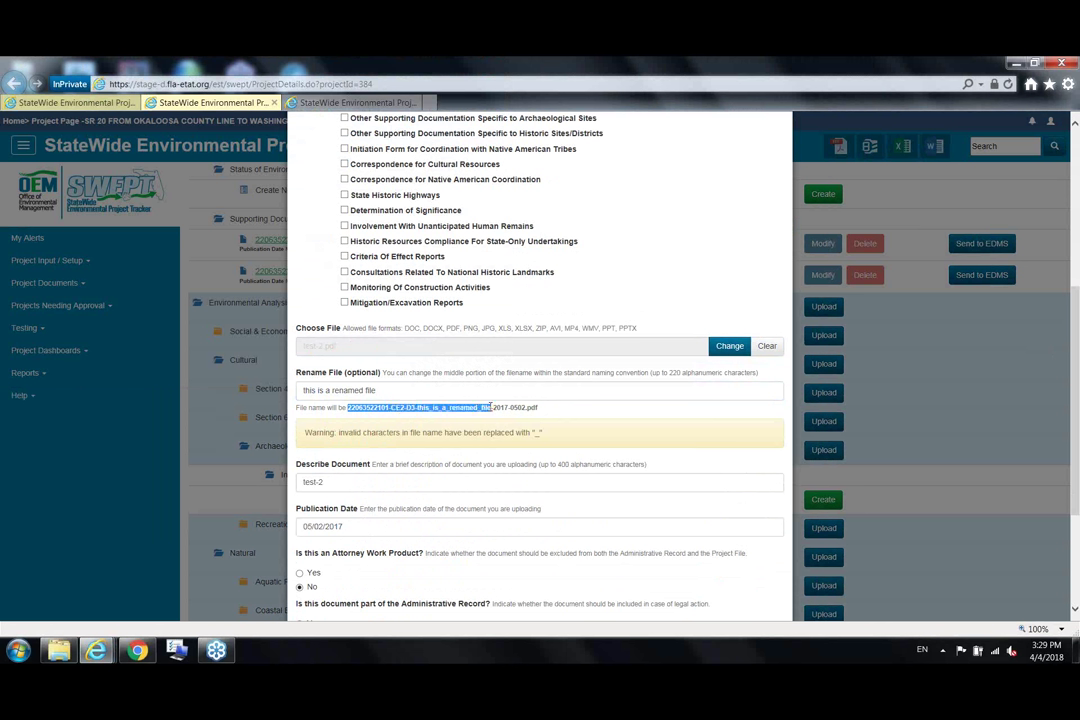
click(413, 409)
drag(418, 408, 491, 405)
Set the publication date to 04/01/2017 and describe the document as "this is a cras addendum".
click(362, 527)
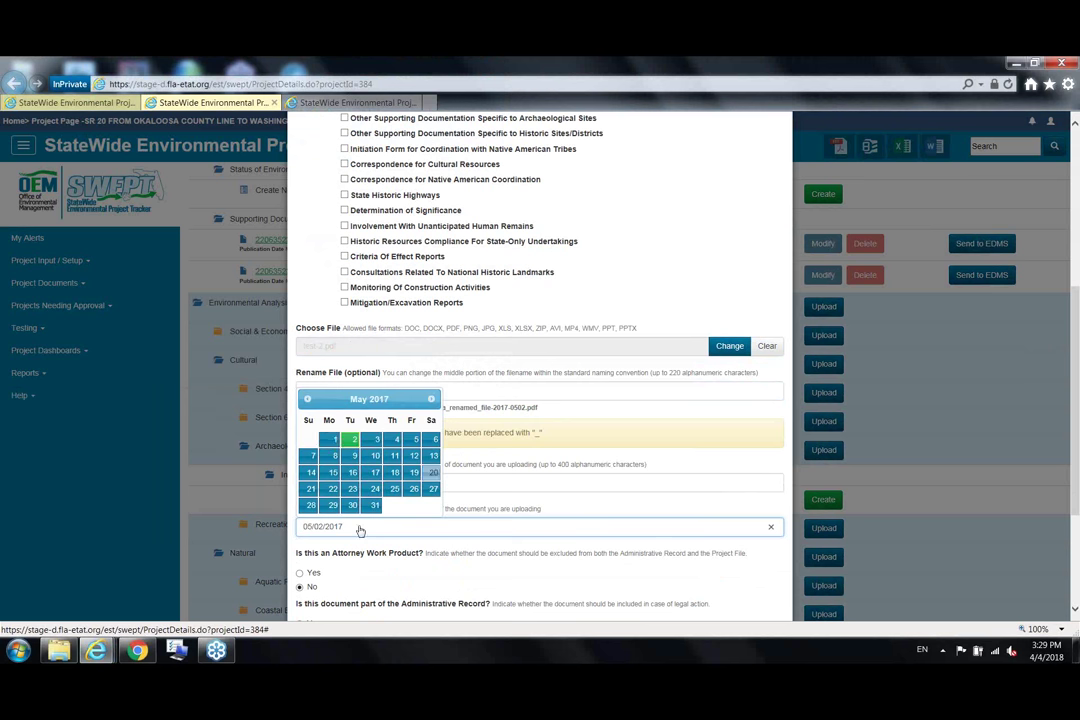
click(307, 399)
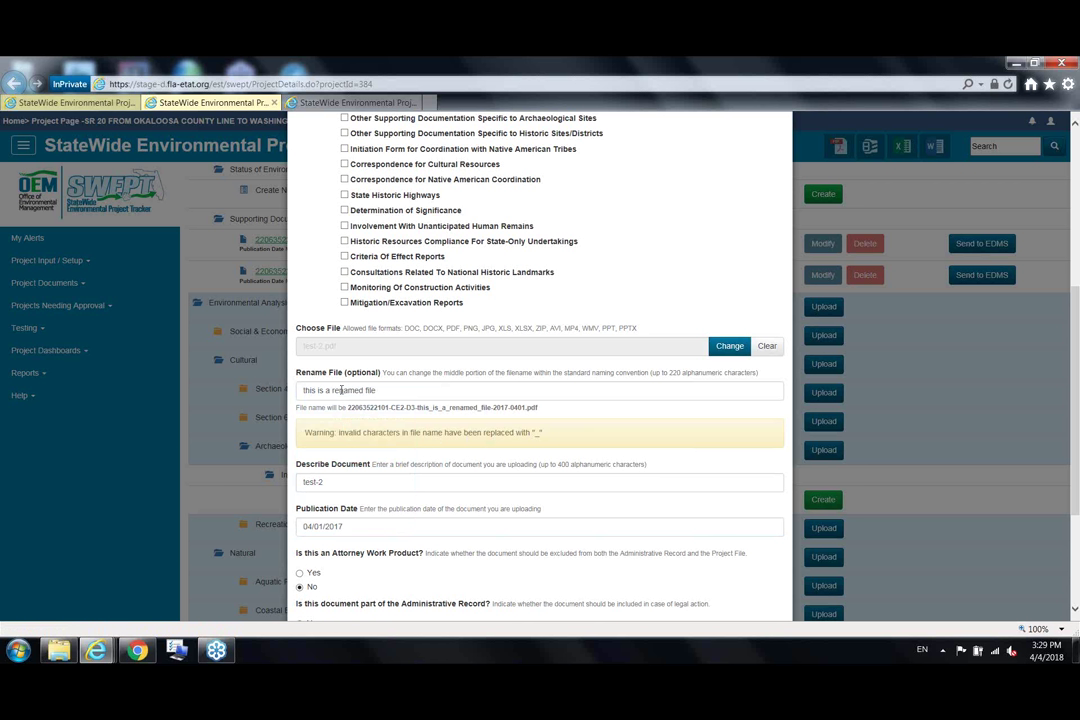
triple_click(348, 485)
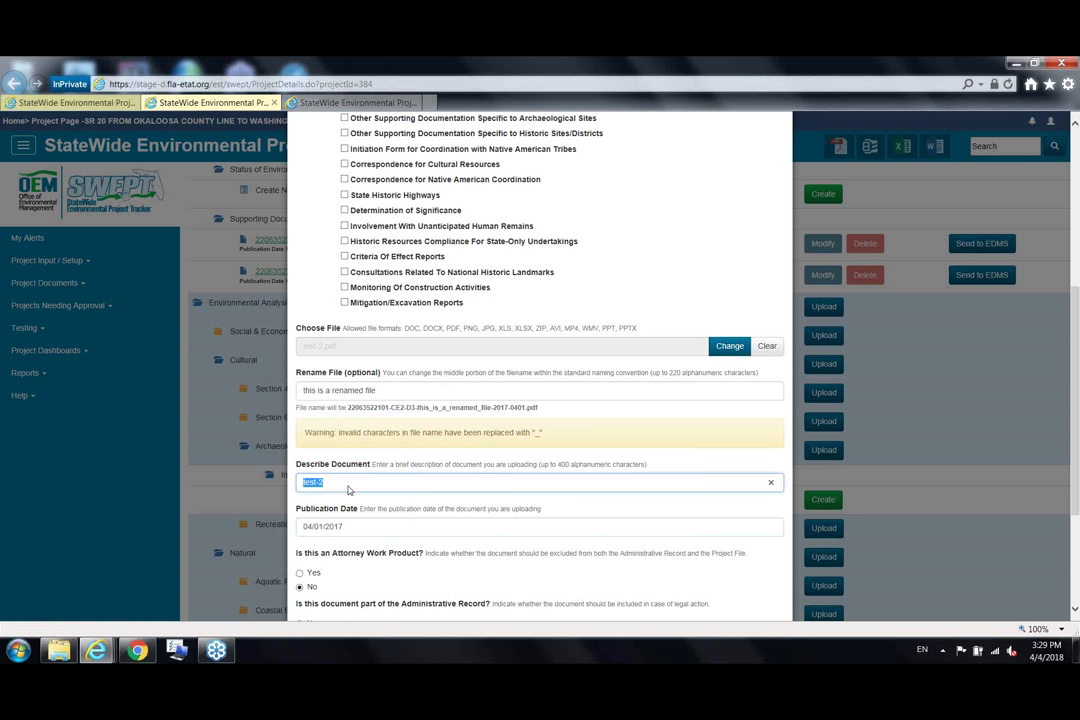
text(this is a cras addendum)
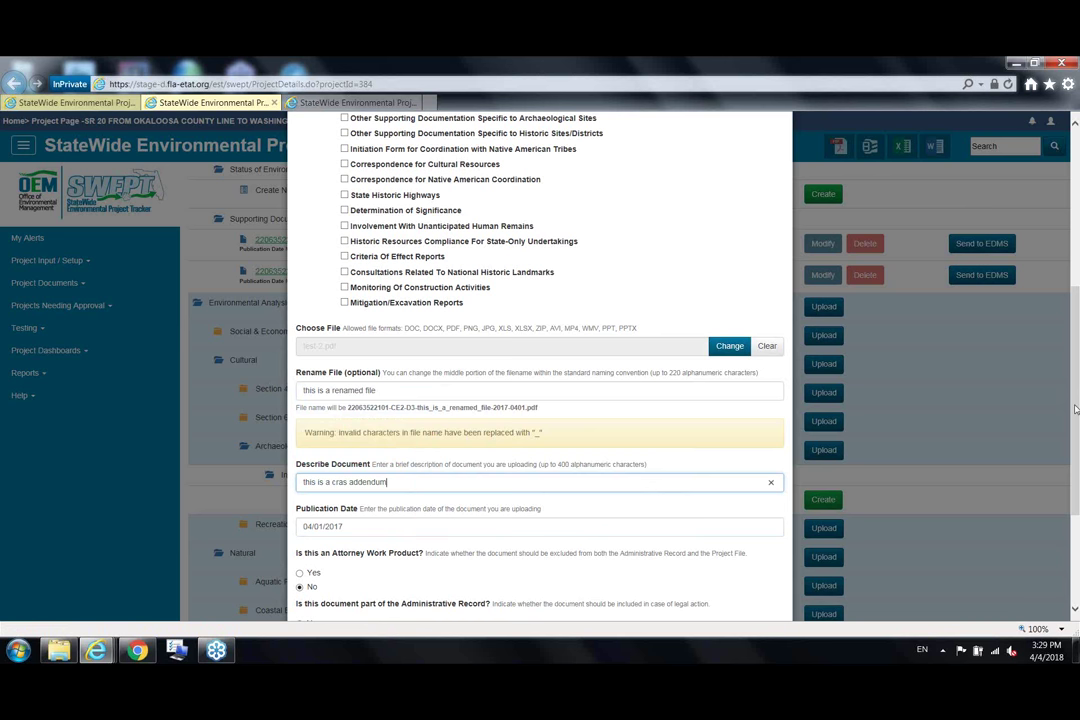
Mark the document as exempt from Public Record and as supporting other topics, review the additional products, and save the upload.
drag(1076, 408, 1076, 488)
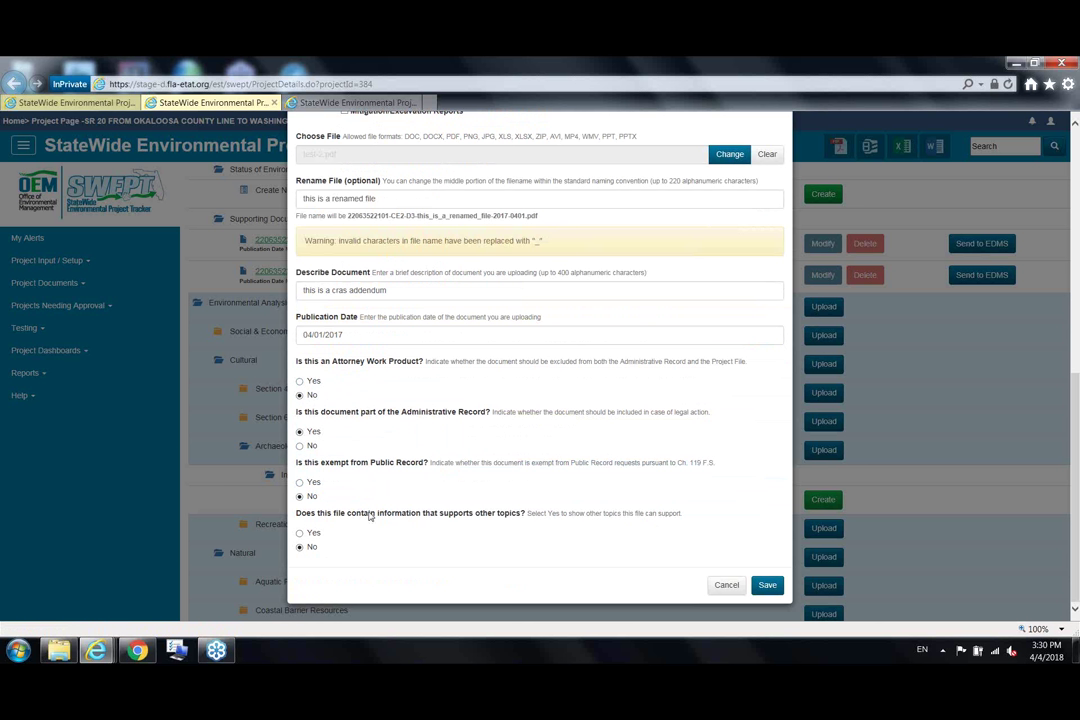
click(300, 482)
click(300, 546)
click(315, 537)
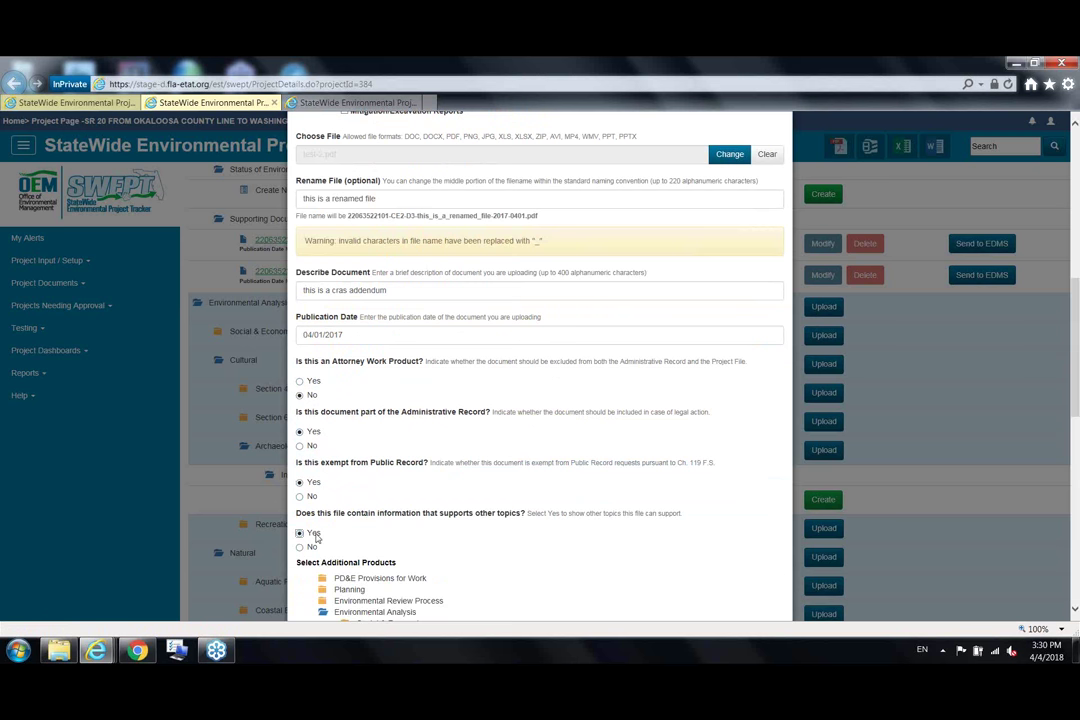
drag(1077, 335, 1077, 452)
scroll(449, 516, down, 5)
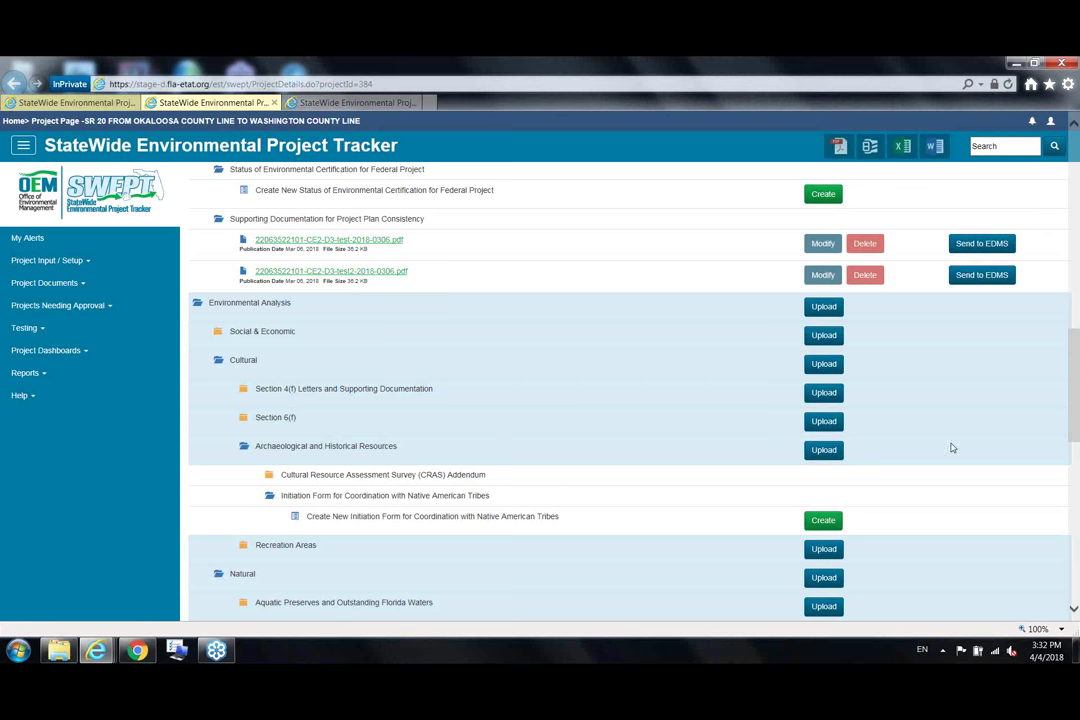
Expand the CRAS Addendum folder to check the uploaded file, and list the supporting documents of the Draft Type 2 CE Form.
click(269, 474)
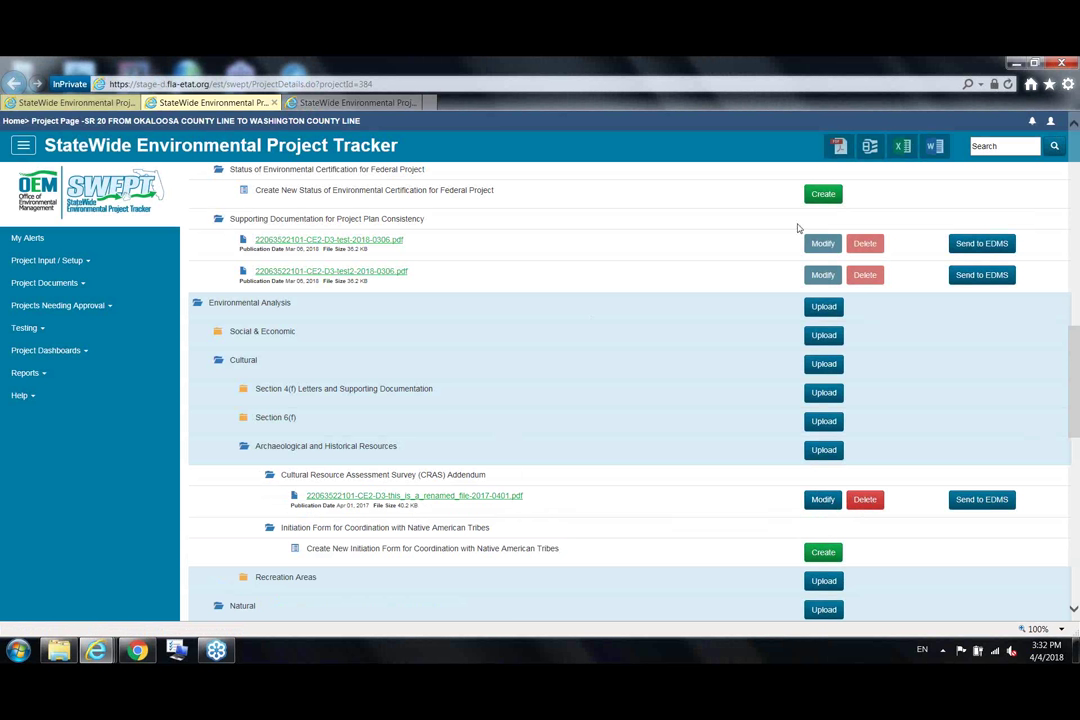
mouse_move(846, 243)
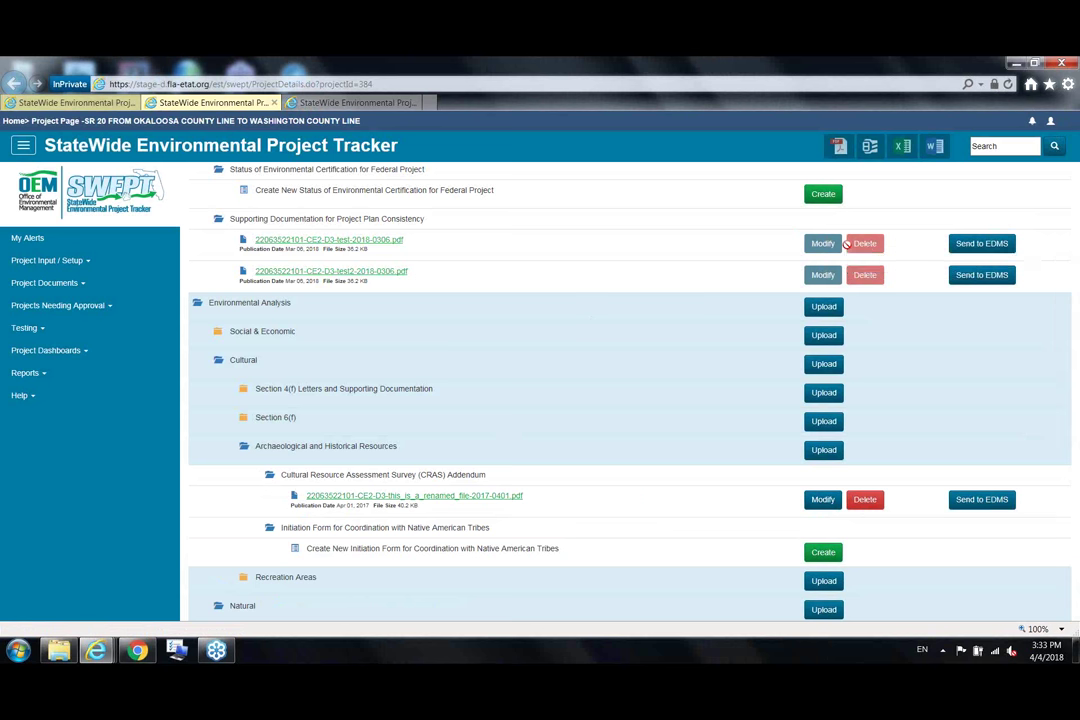
mouse_move(805, 243)
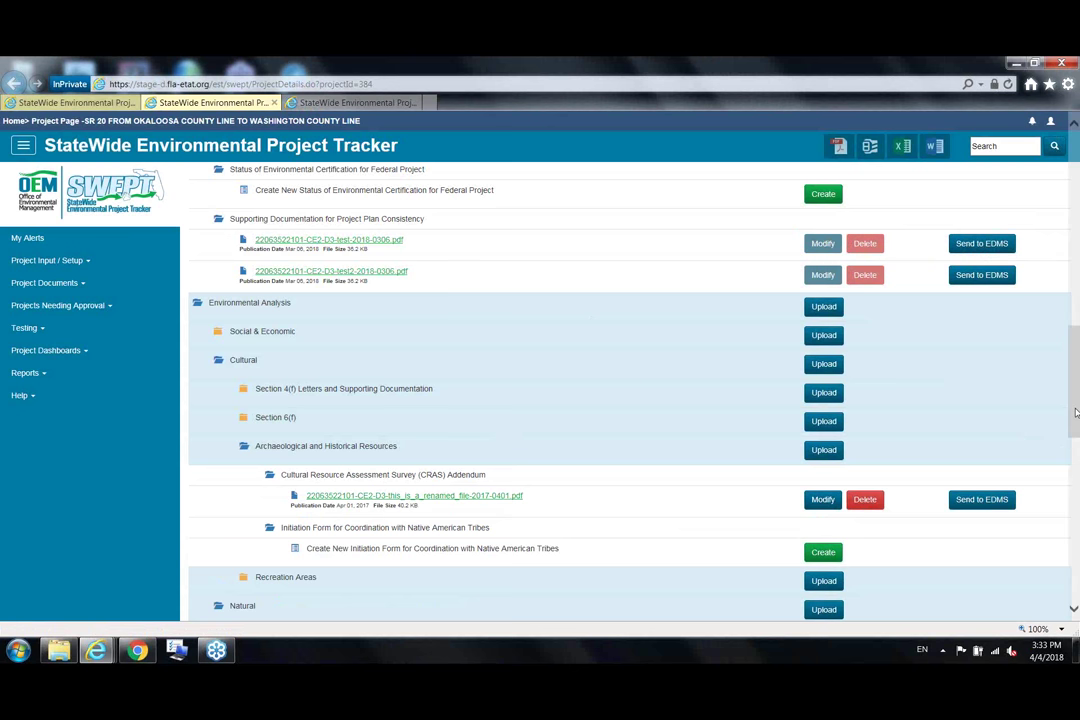
scroll(1075, 412, up, 3)
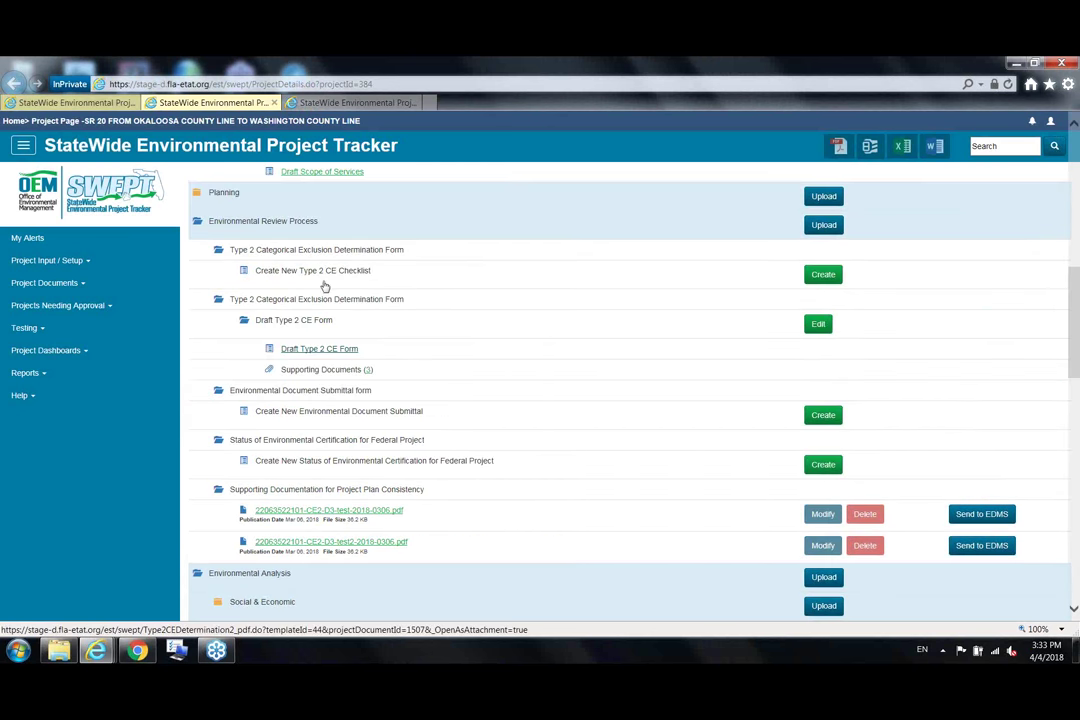
click(329, 370)
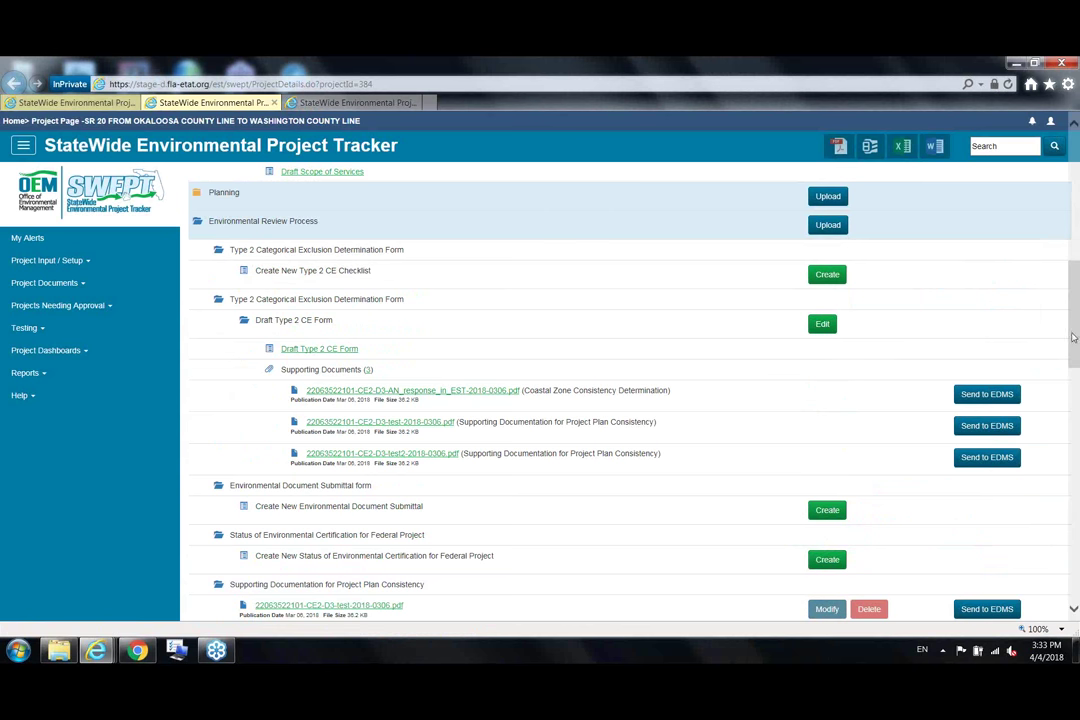
Open the form for creating a new Type 2 CE Checklist from the project's Environmental Review Process documents.
drag(1072, 328, 1073, 293)
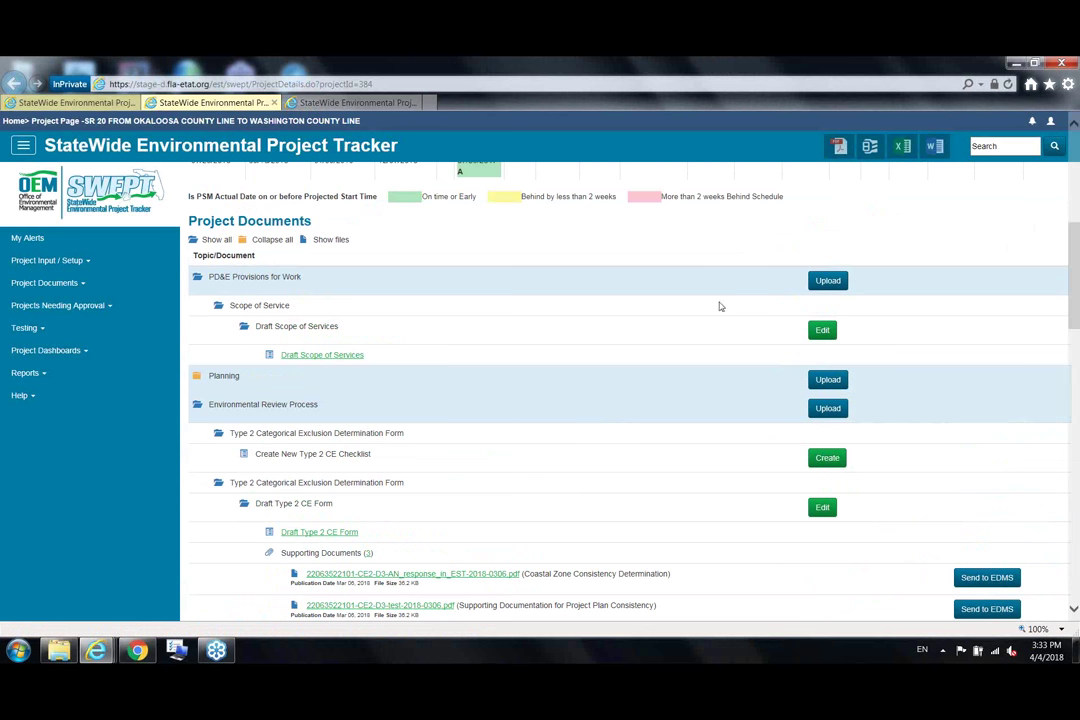
click(820, 459)
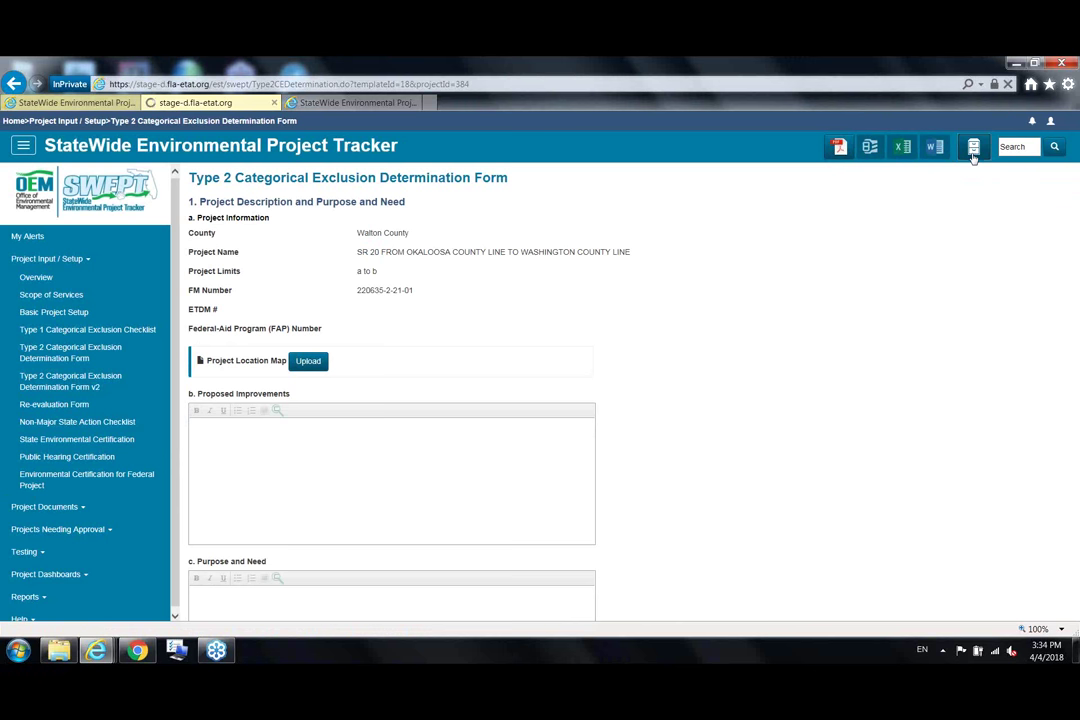
click(973, 150)
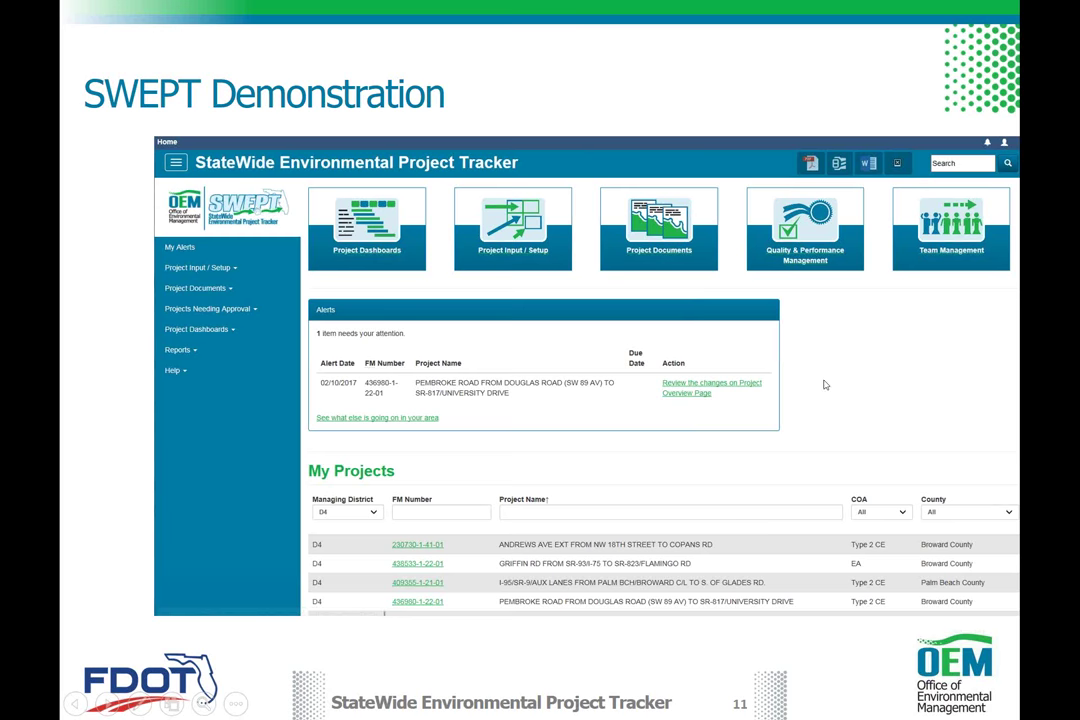
click(912, 473)
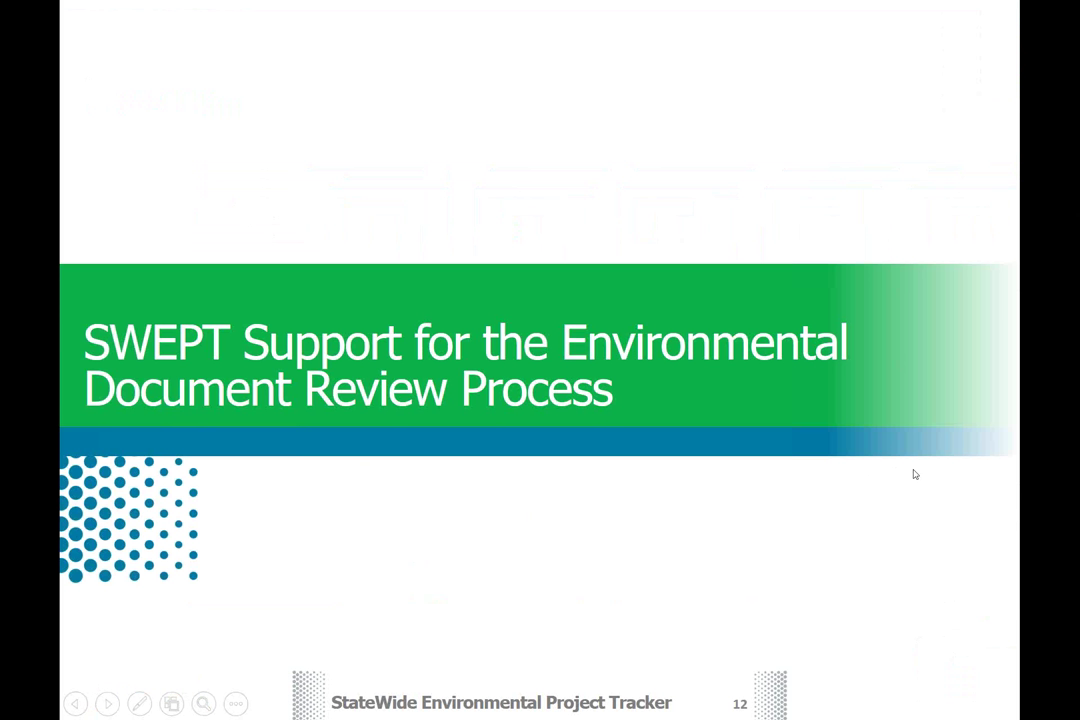
click(913, 474)
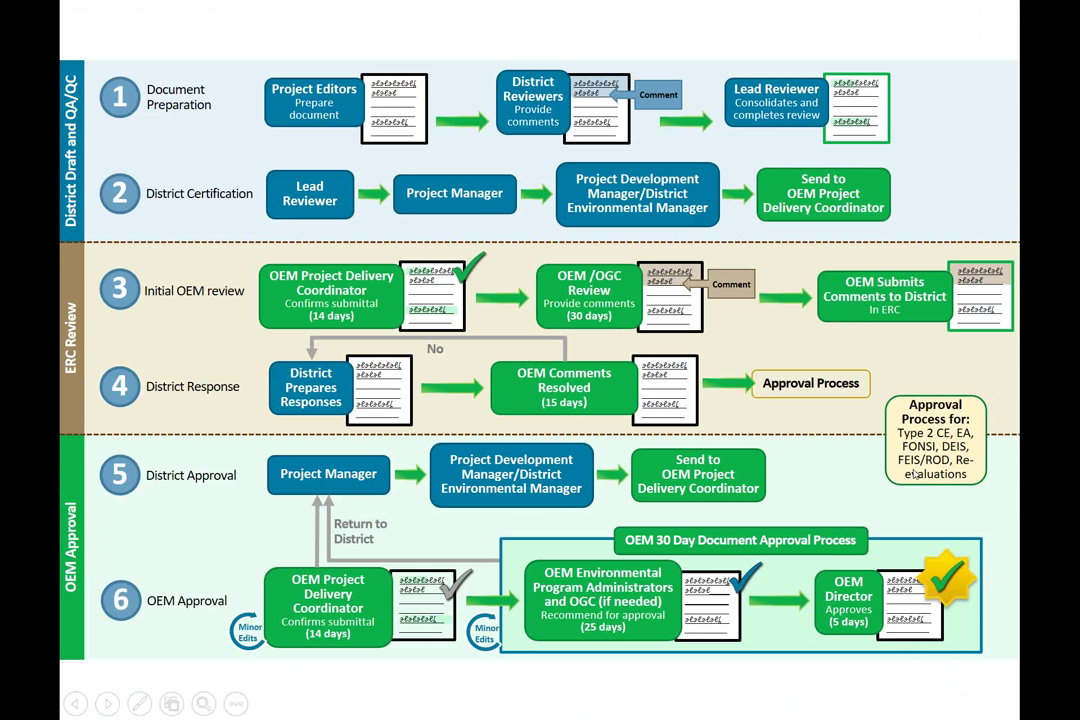
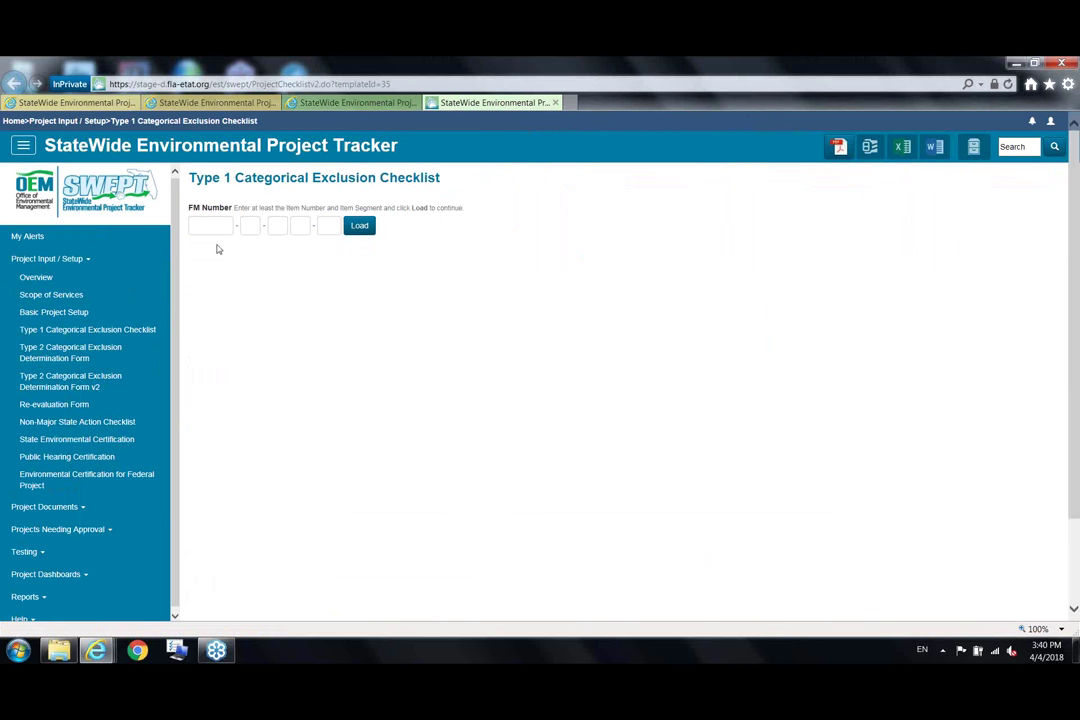
text(218604)
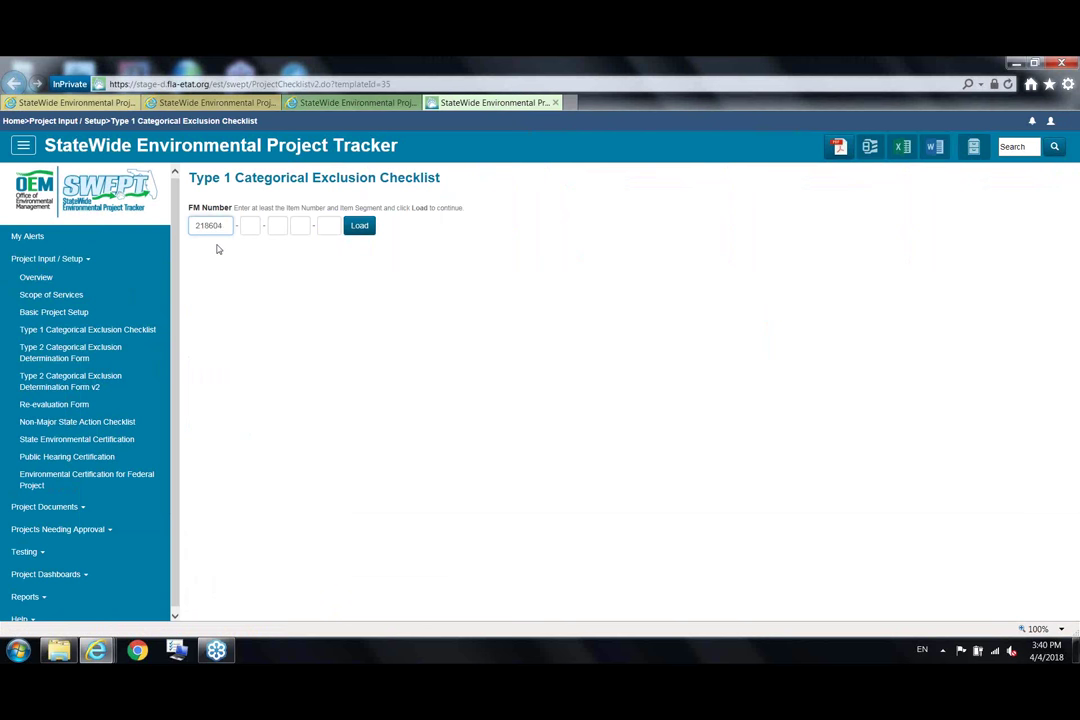
key(Tab)
text(1)
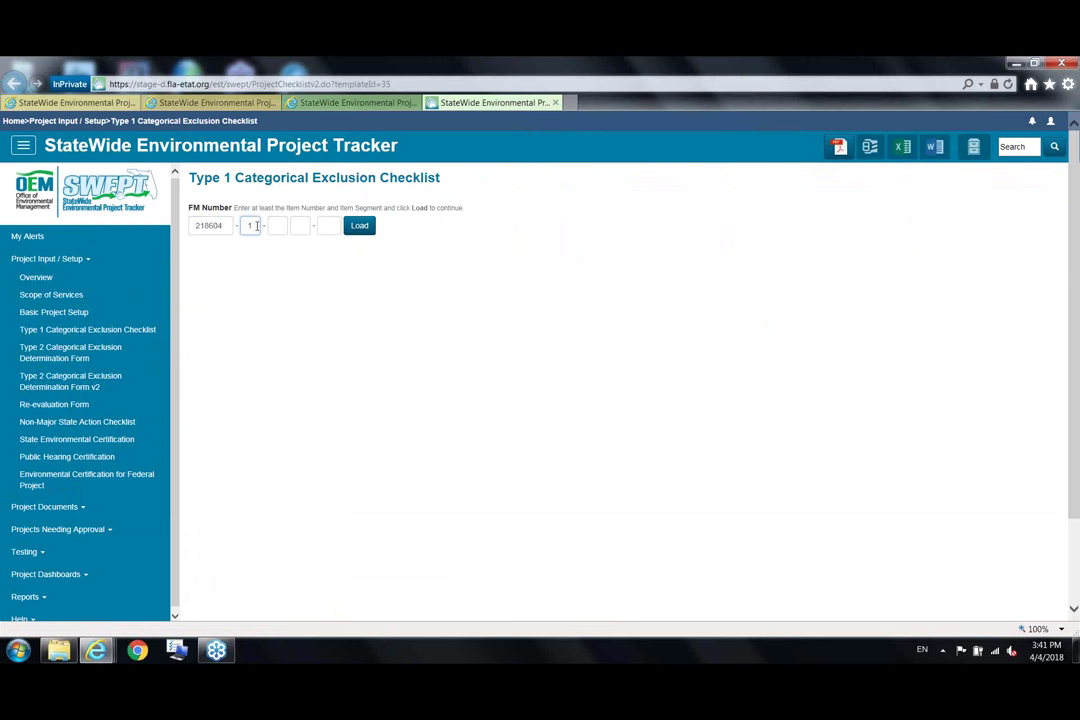
click(360, 226)
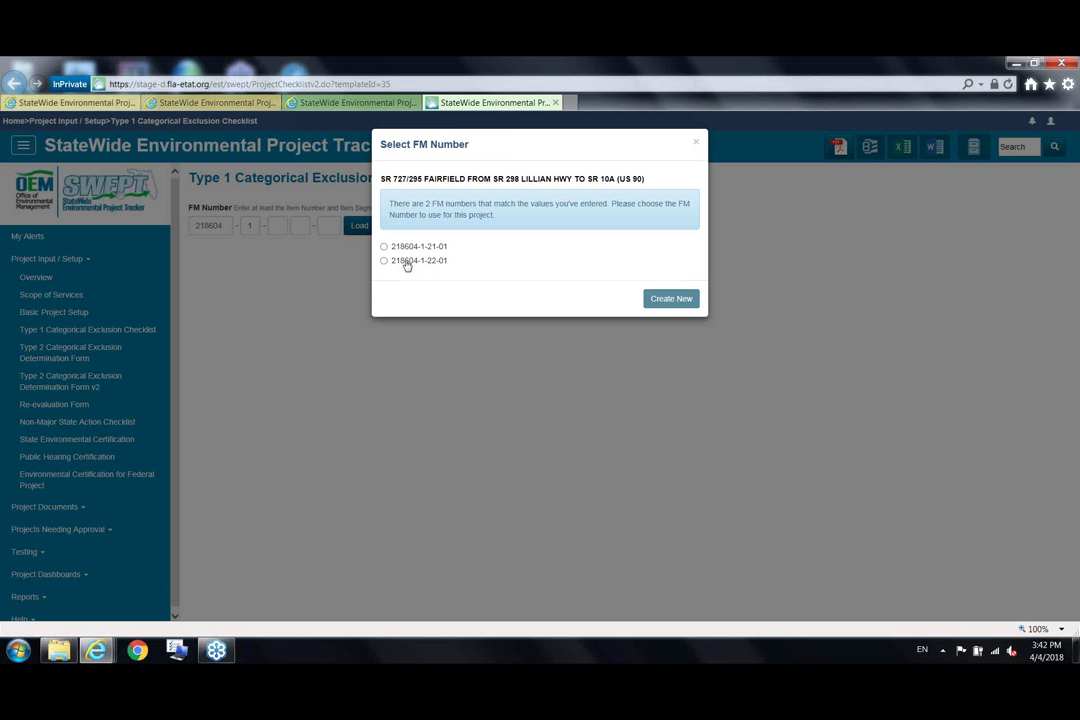
click(407, 264)
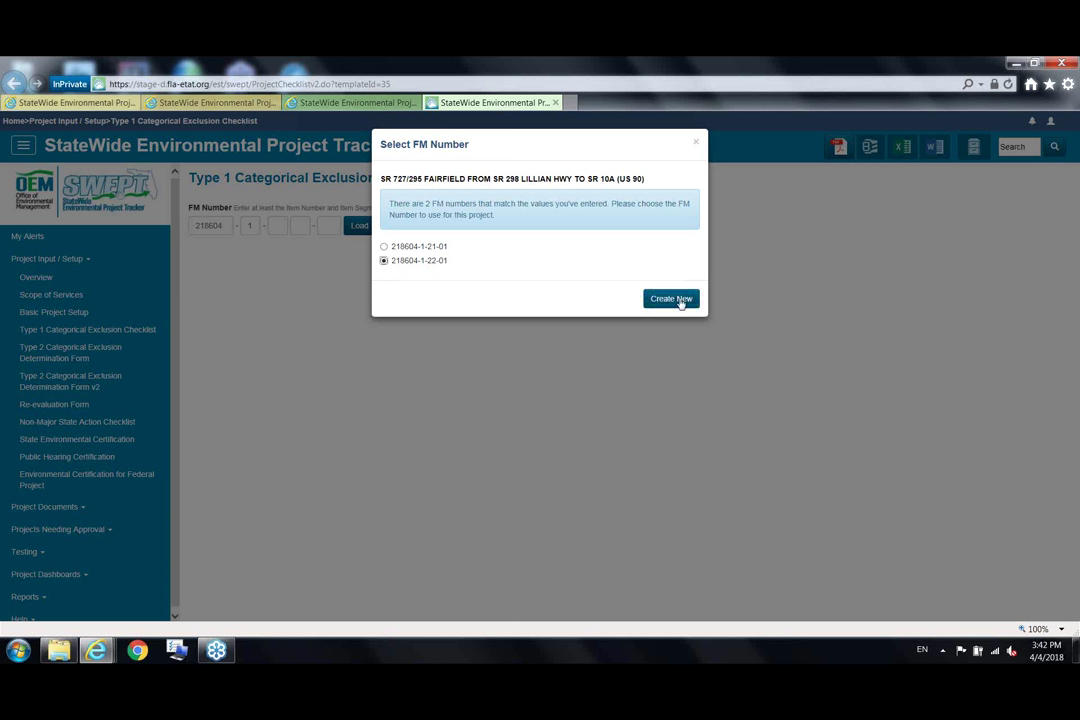
click(680, 302)
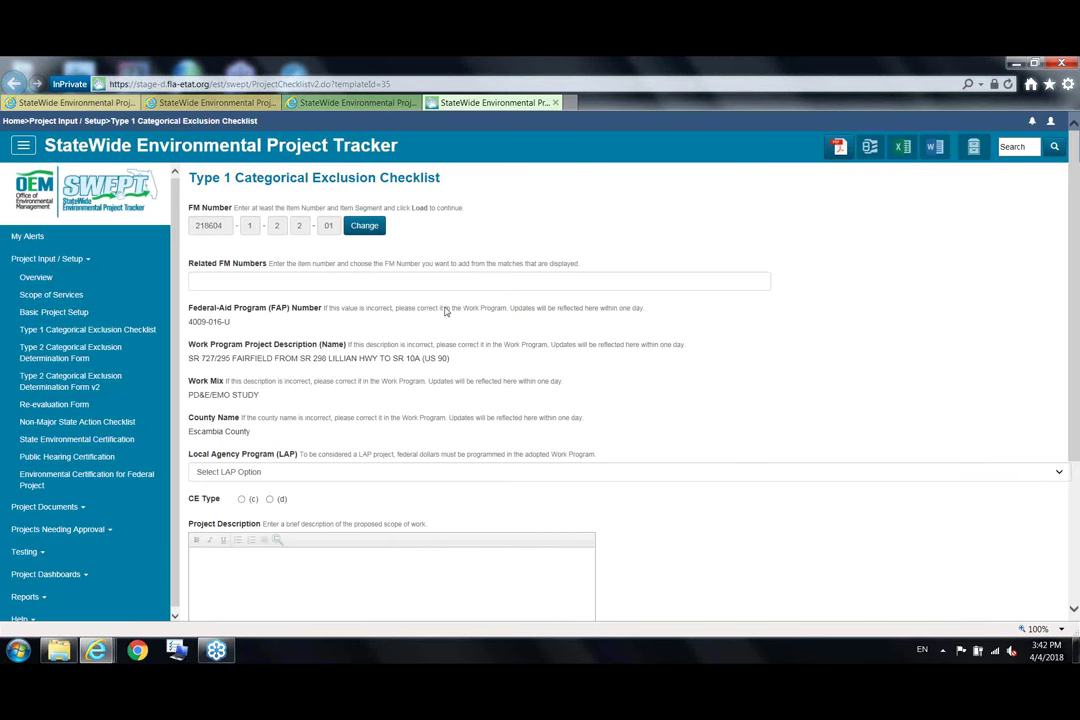
click(23, 145)
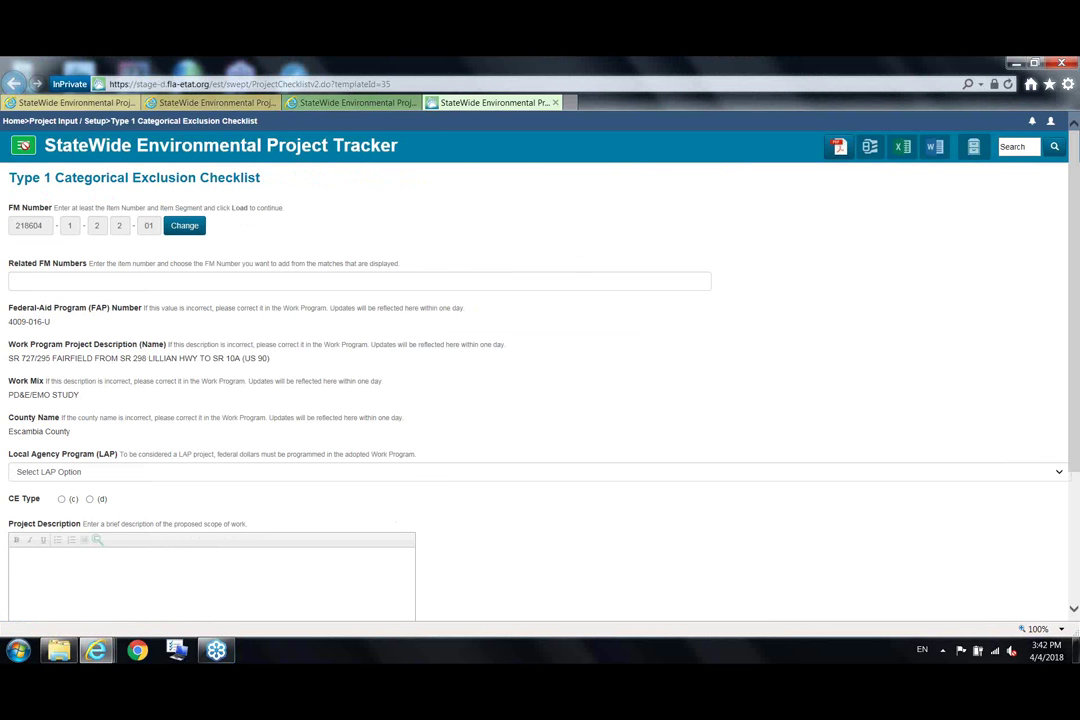
key(ctrl+plus)
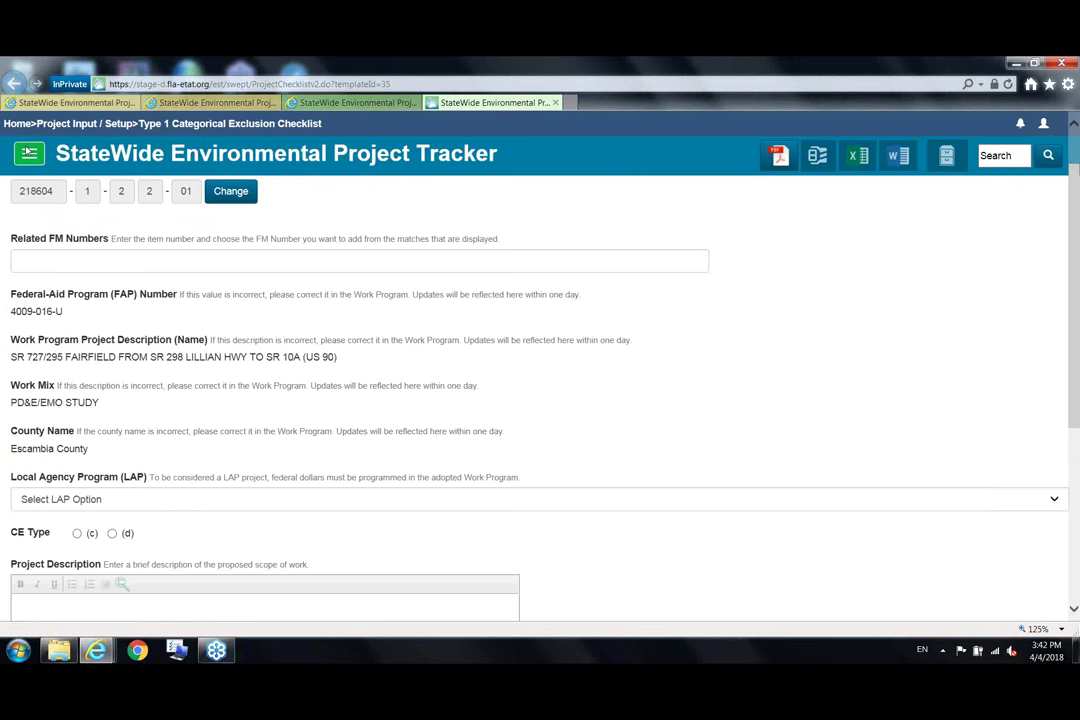
key(ctrl+plus)
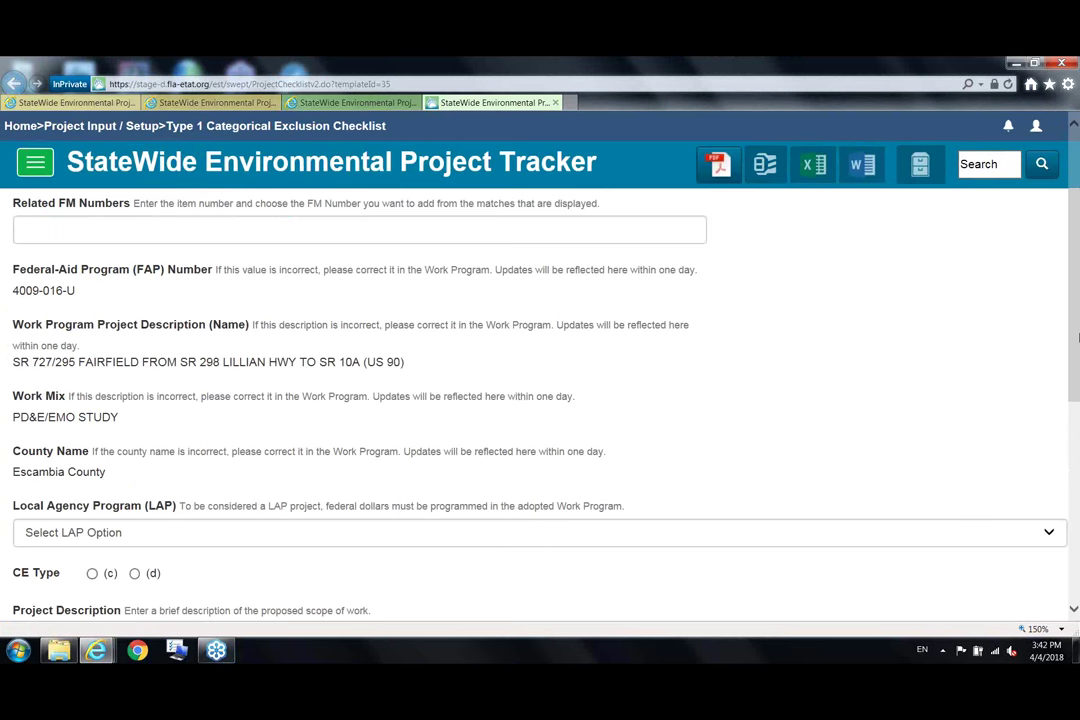
scroll(452, 384, up, 2)
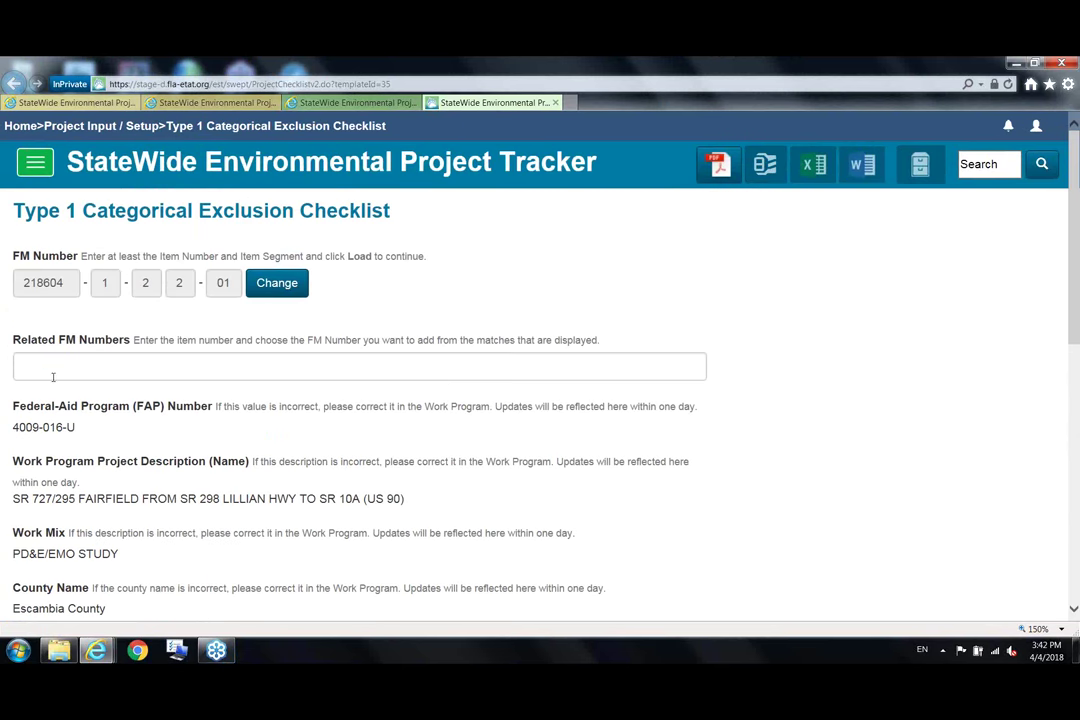
click(244, 363)
text(2180)
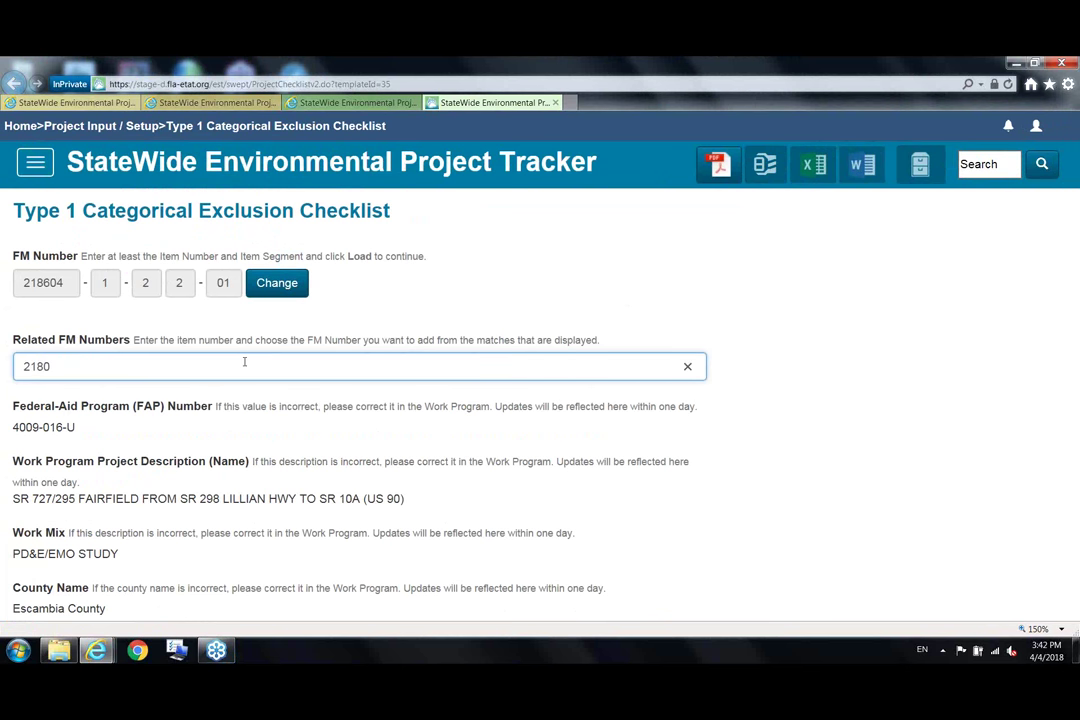
key(BackSpace)
text(604)
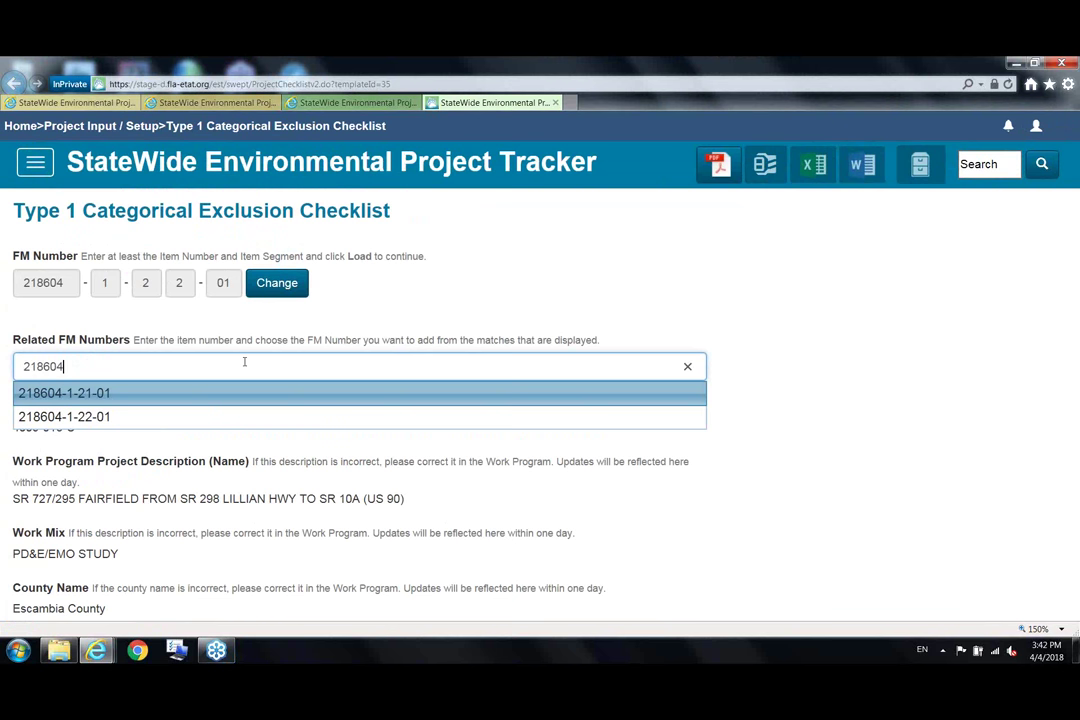
key(Return)
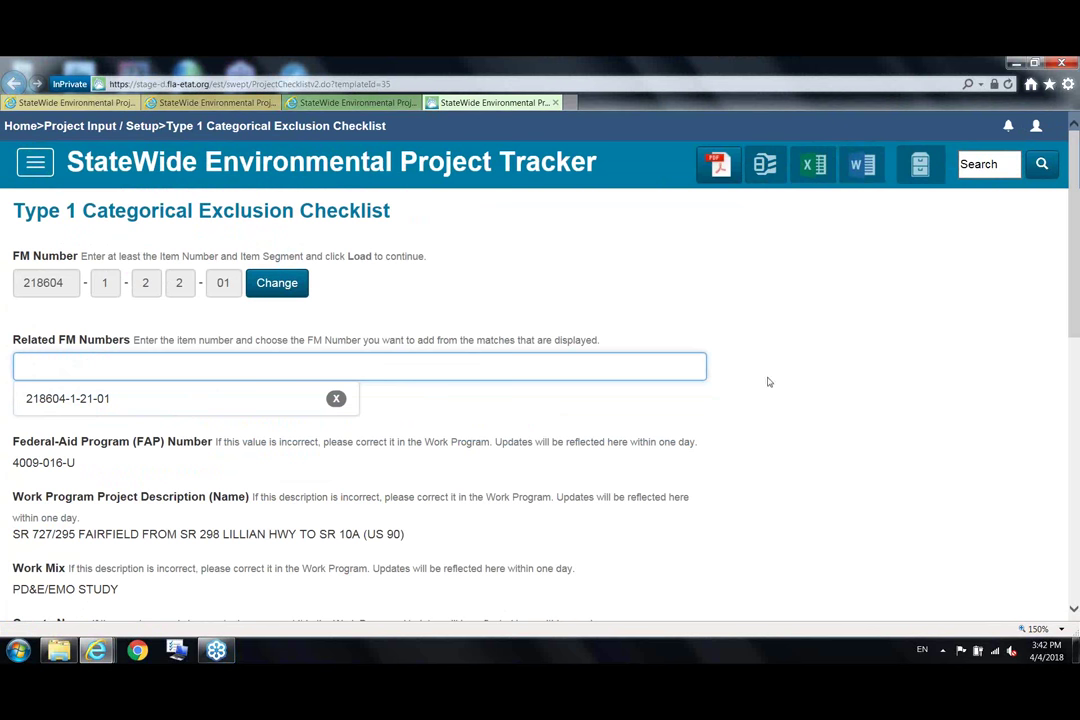
Set Local Agency Program to Yes with Escambia County as the LAP agency, and mark it as already PD&E LAP Certified.
drag(1075, 309, 1075, 356)
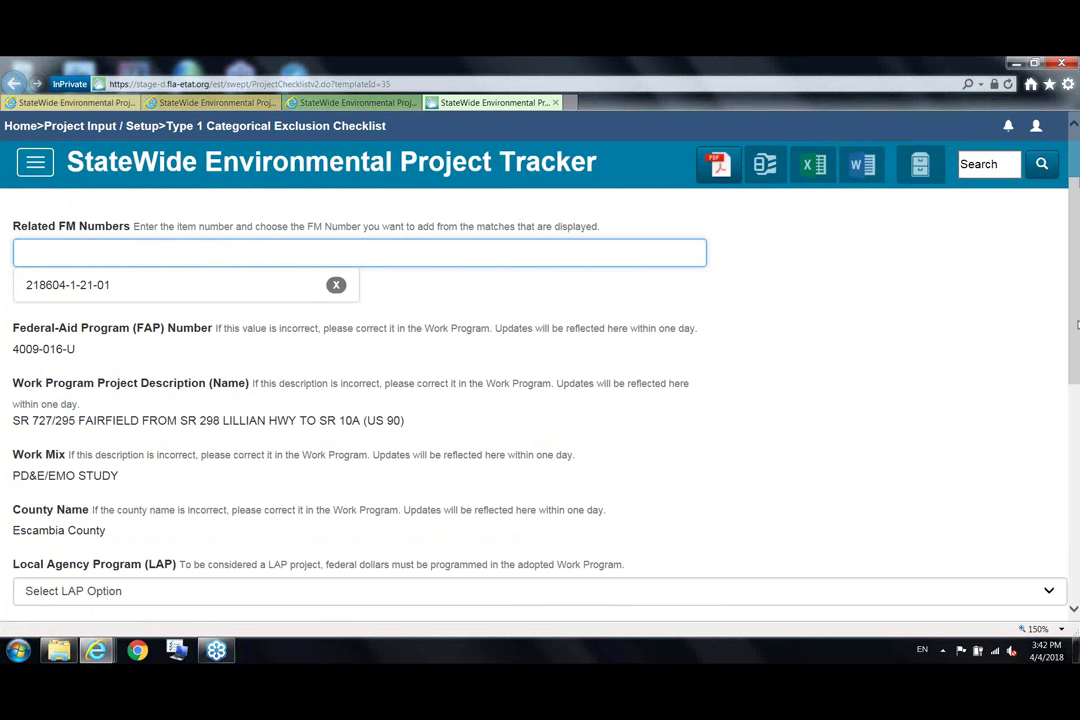
drag(1076, 322, 1060, 470)
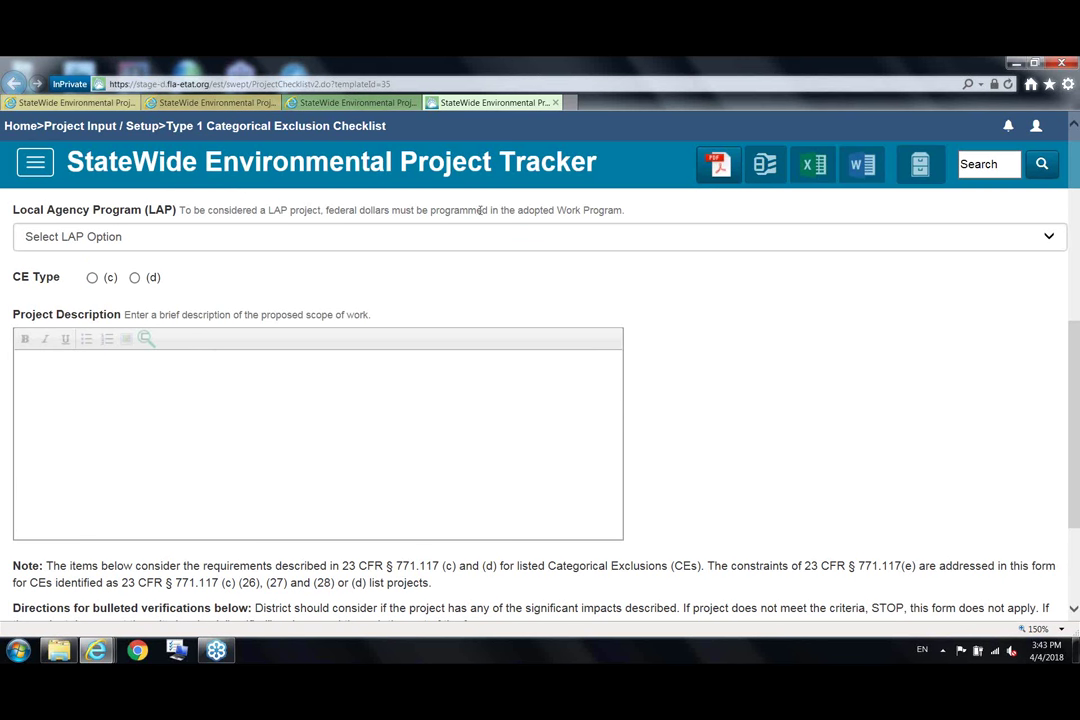
click(196, 244)
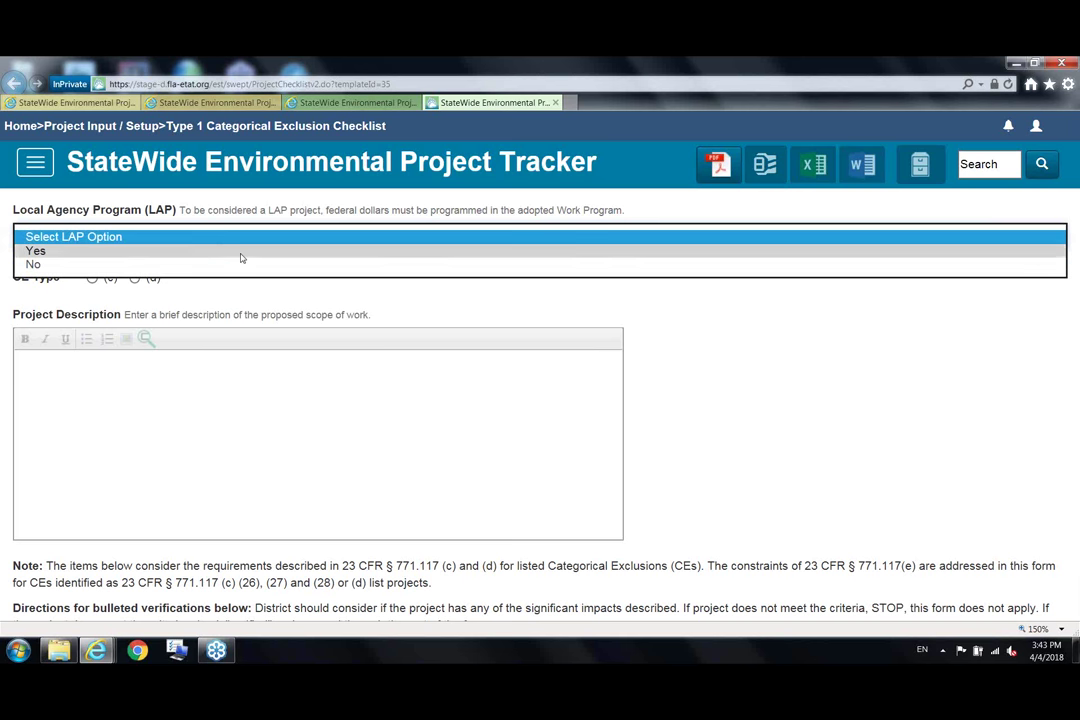
click(239, 253)
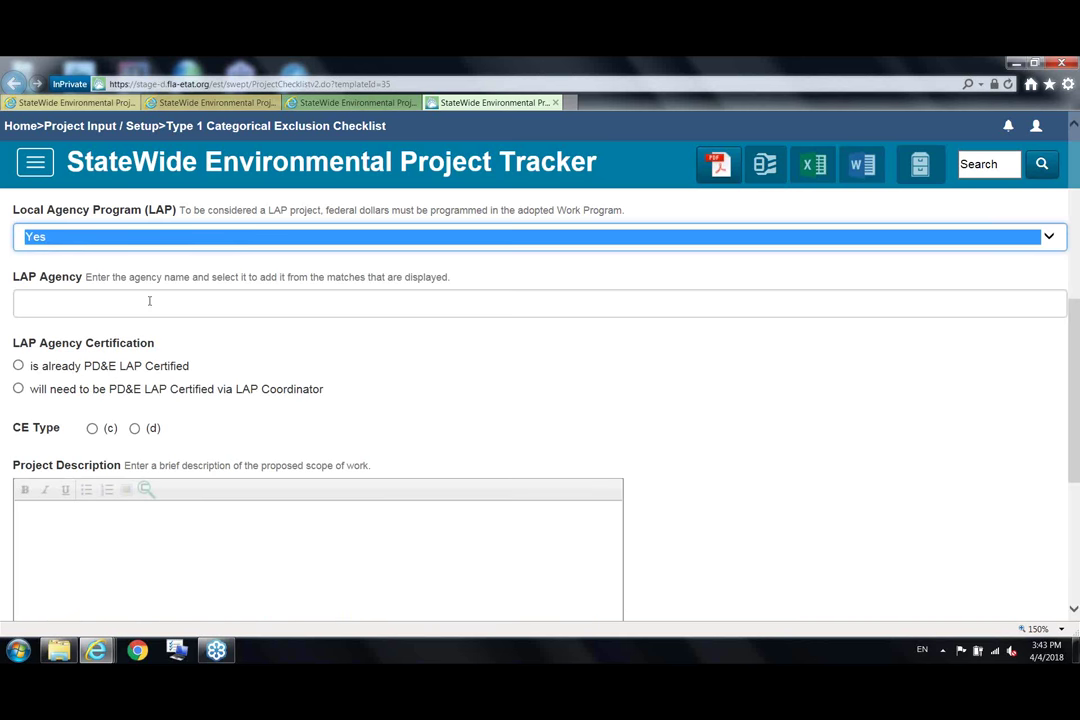
click(87, 293)
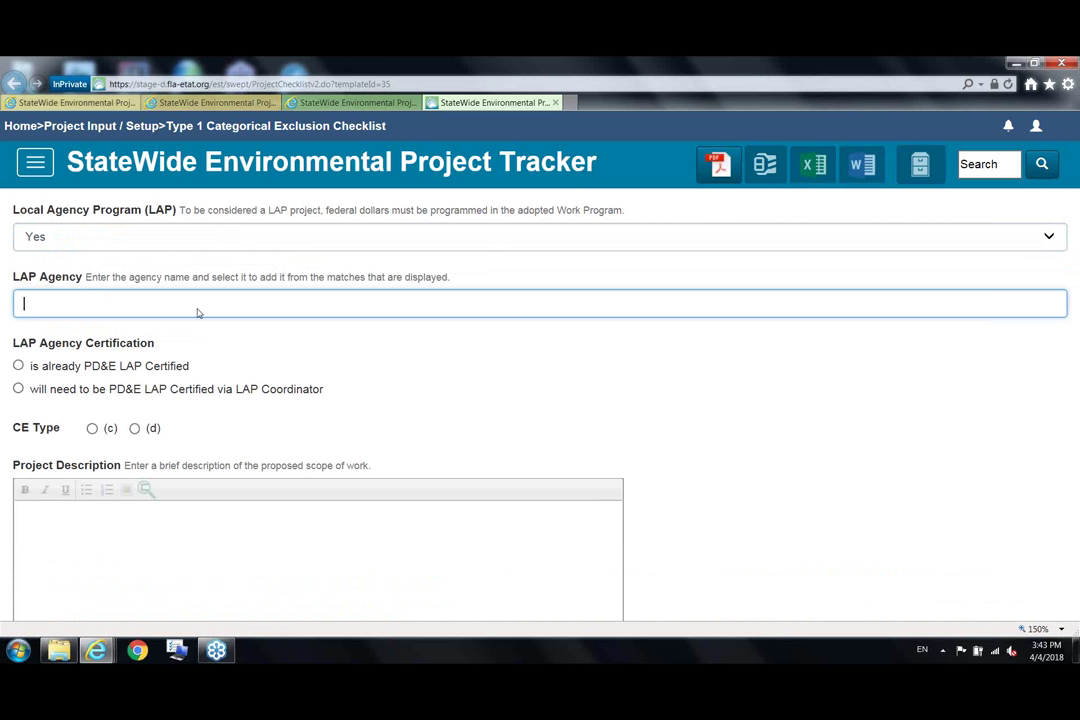
text(esc)
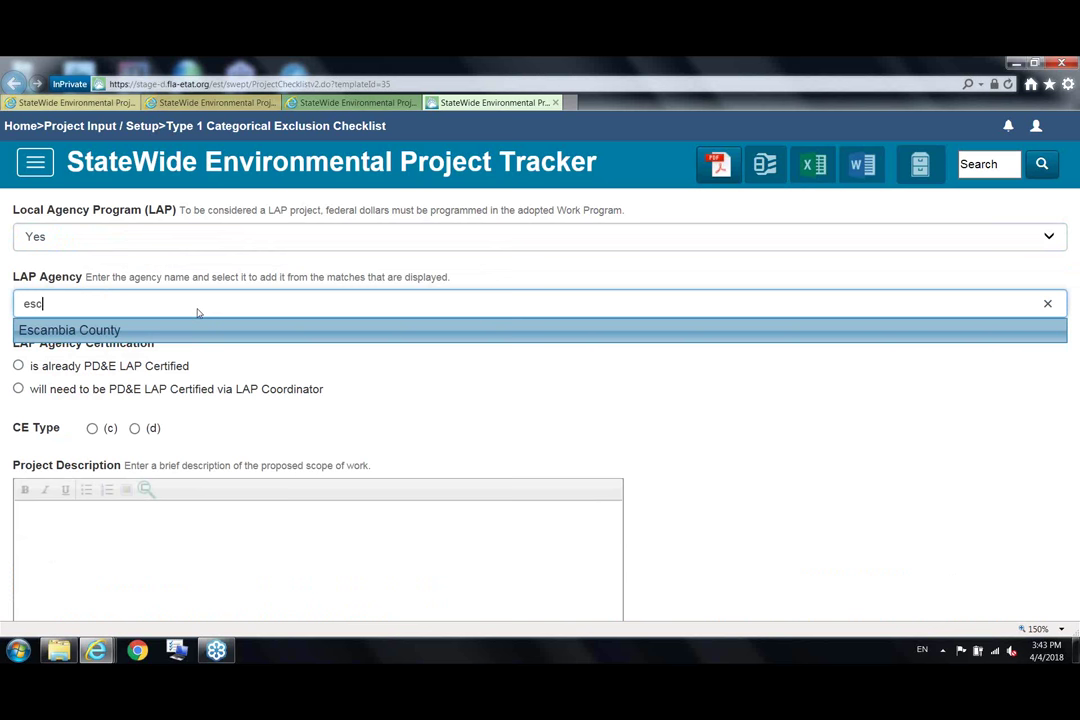
key(Return)
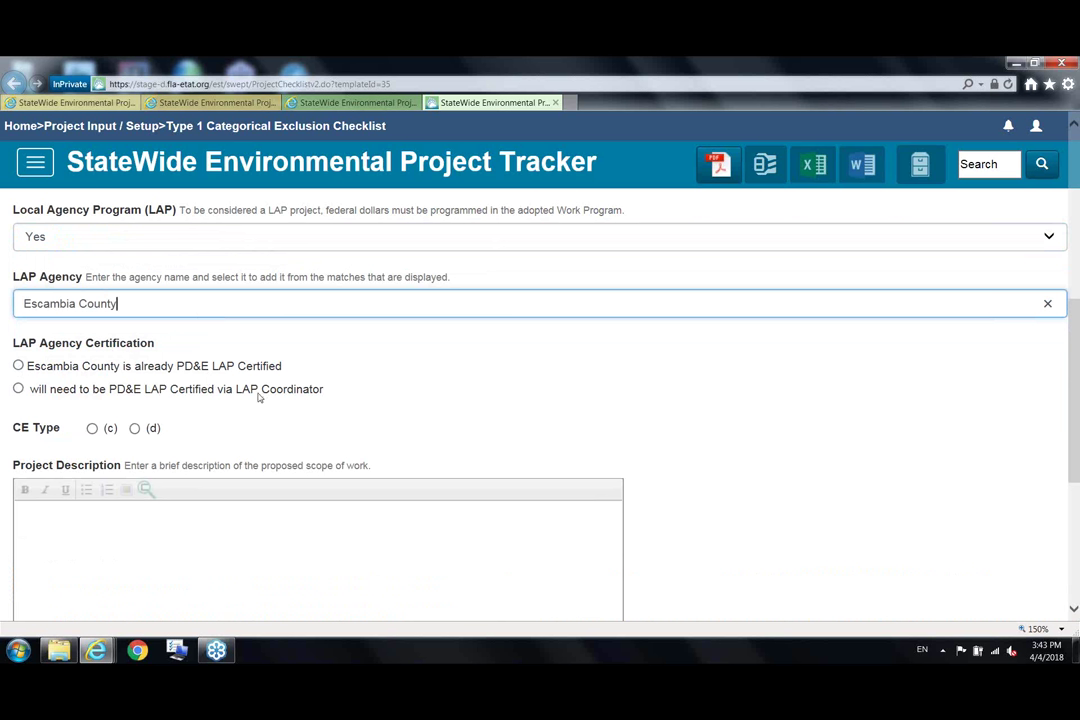
click(18, 366)
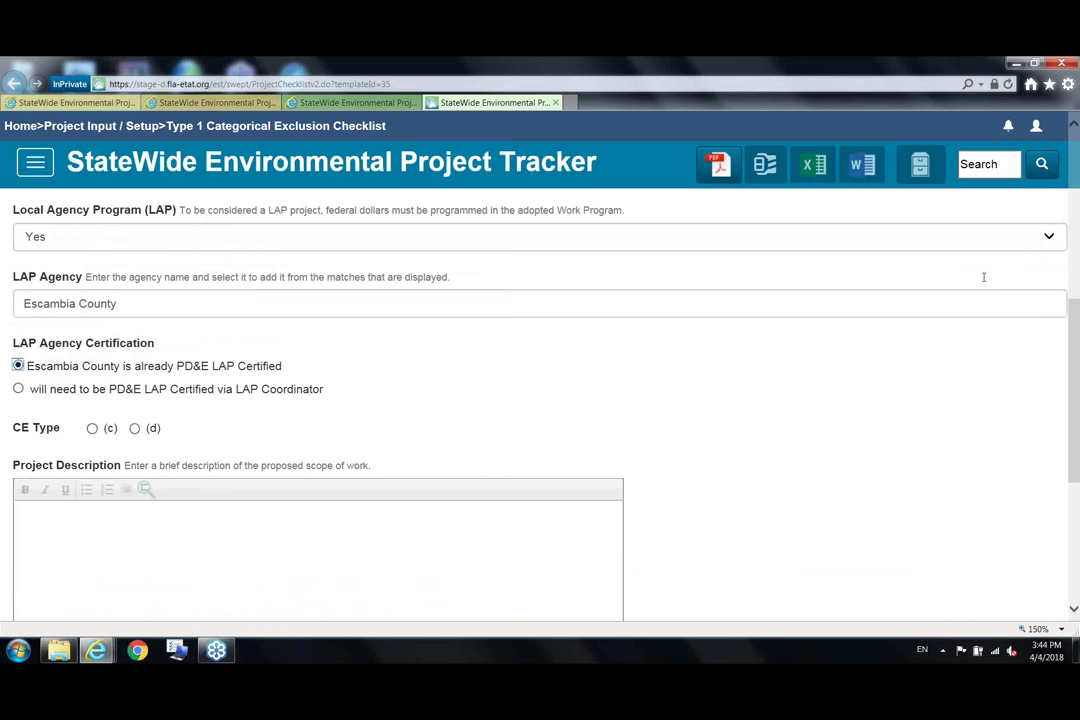
Set the CE Type to (c) and choose item (22), projects entirely within the existing operational right-of-way.
drag(1076, 323, 1076, 398)
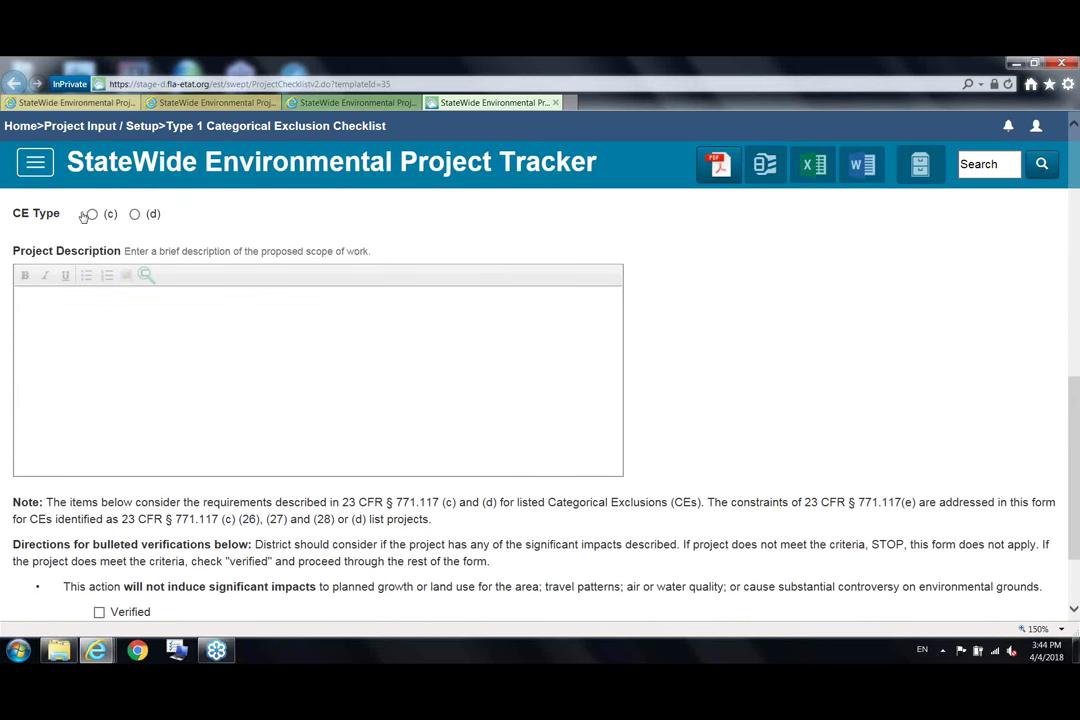
click(88, 215)
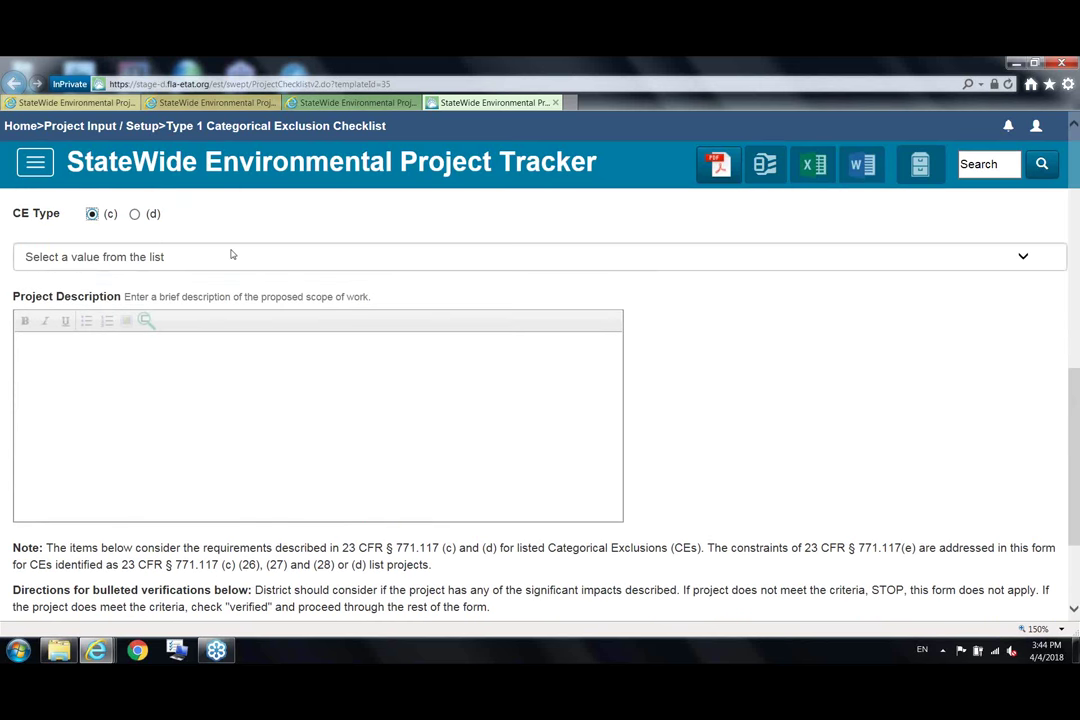
click(170, 258)
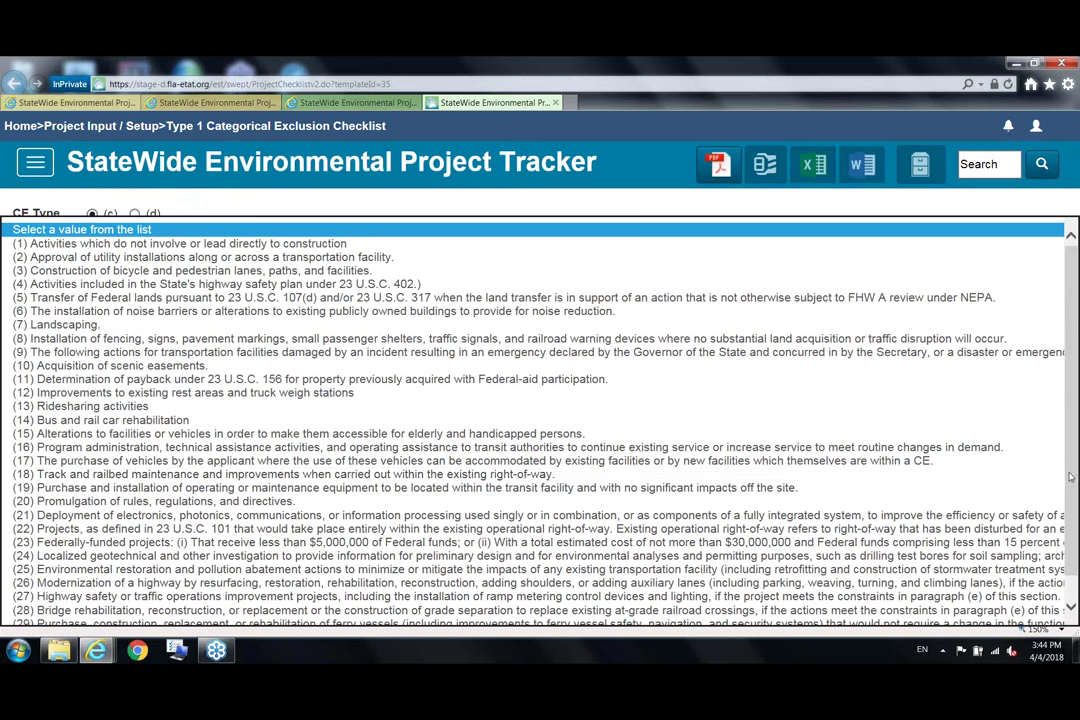
scroll(1070, 478, down, 1)
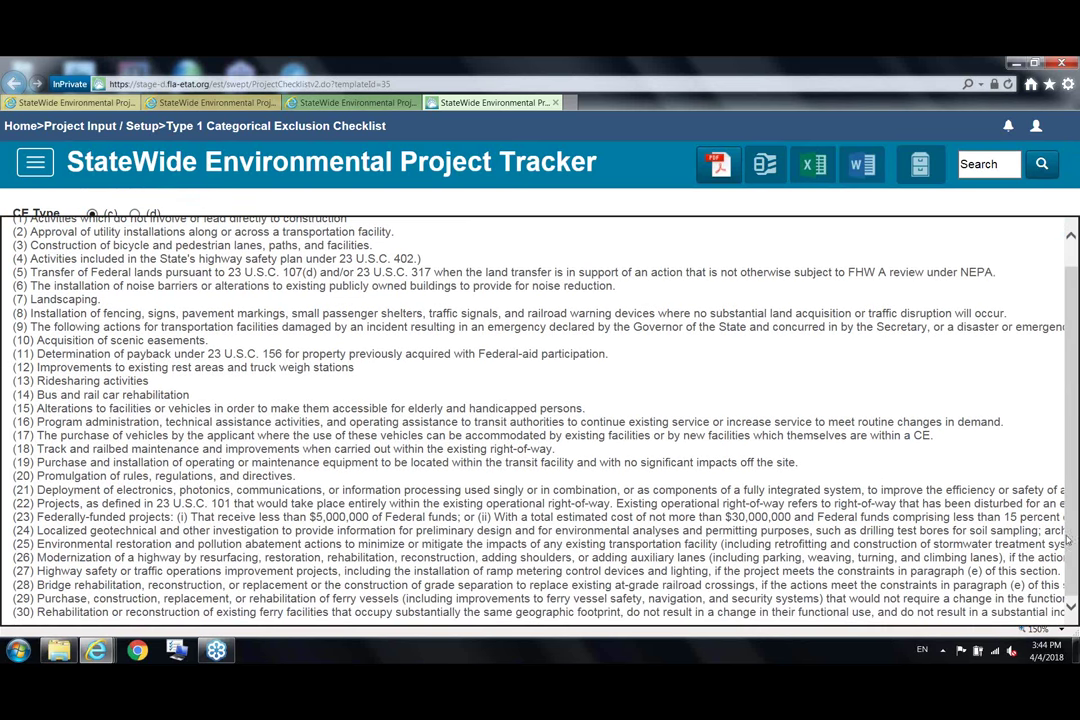
click(115, 505)
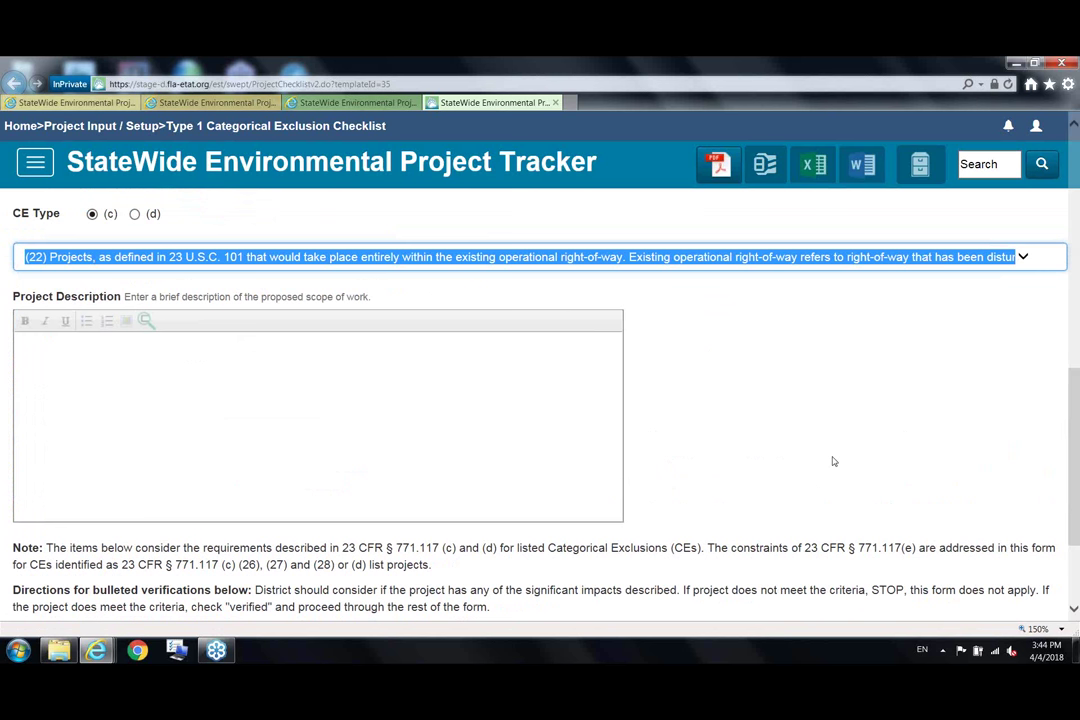
Enter "this is the project description" as the Project Description, followed by a new line.
click(140, 383)
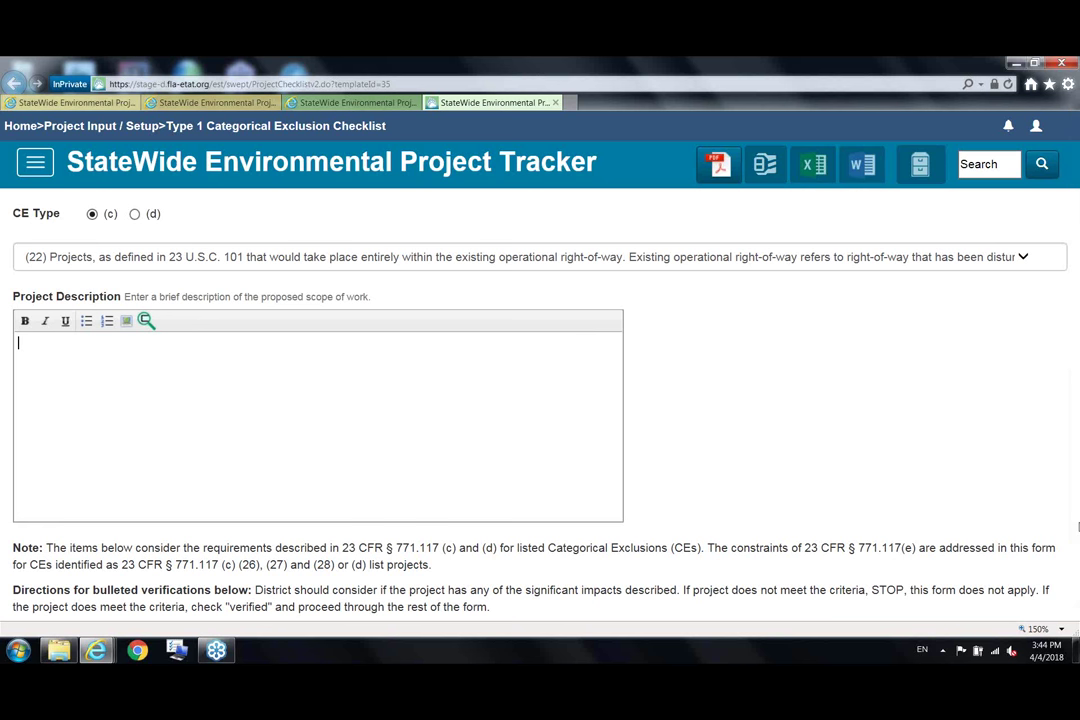
text(this is the project descript)
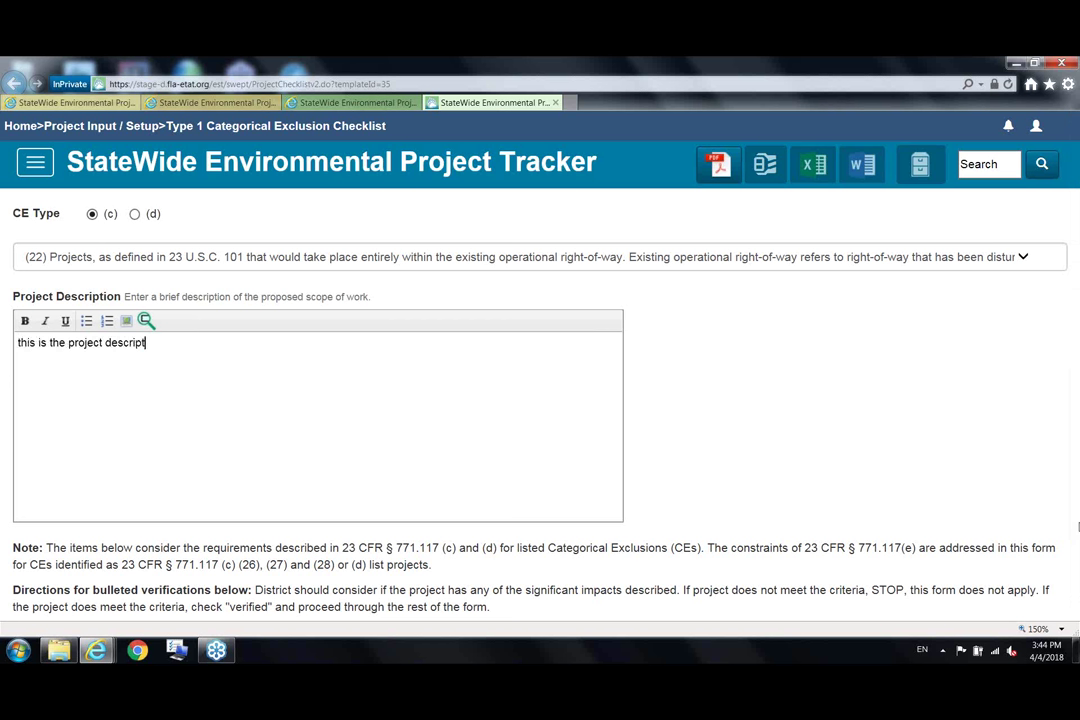
text(ion)
key(Return)
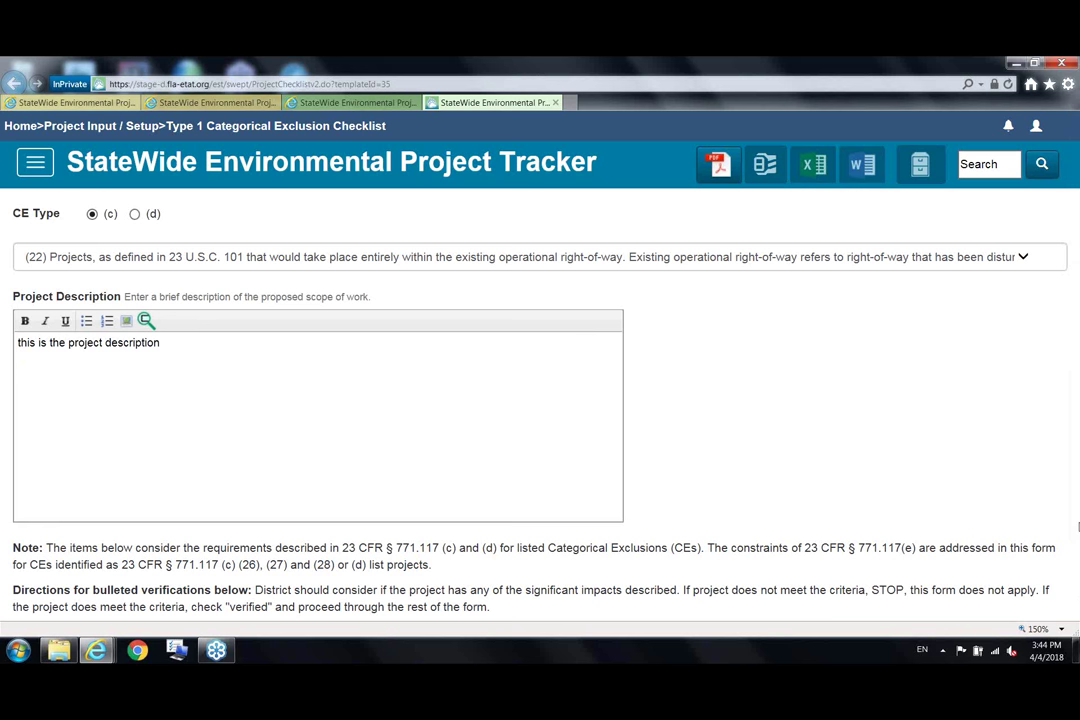
Insert the High Society poster from the recent images into the Project Description.
click(127, 322)
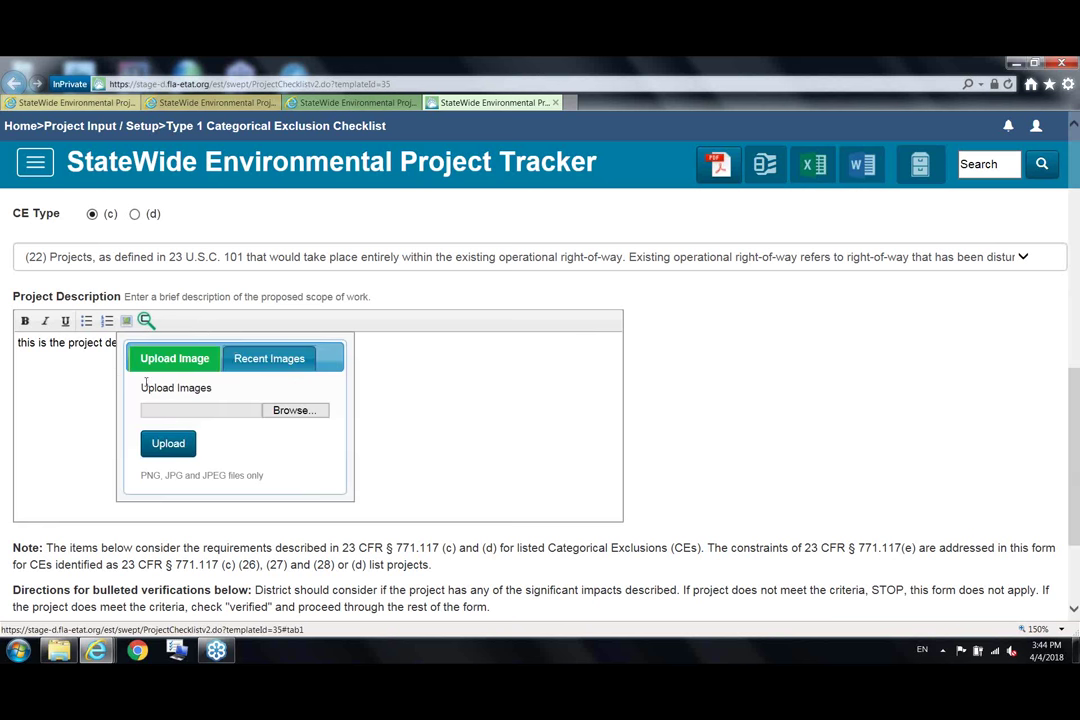
click(278, 342)
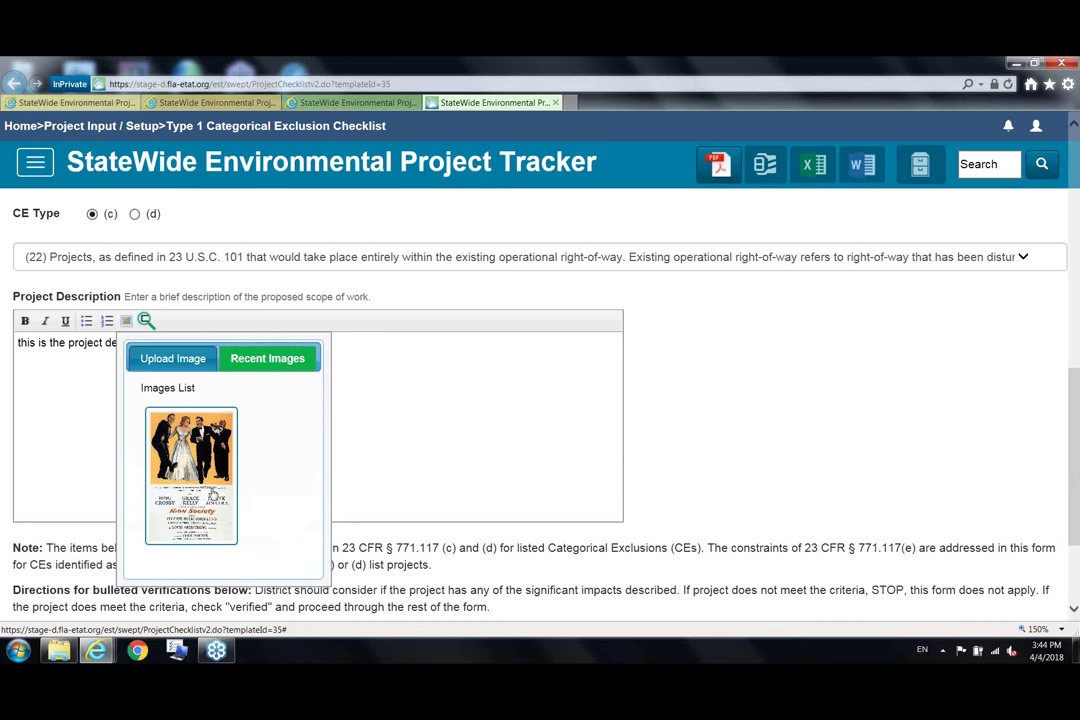
click(213, 494)
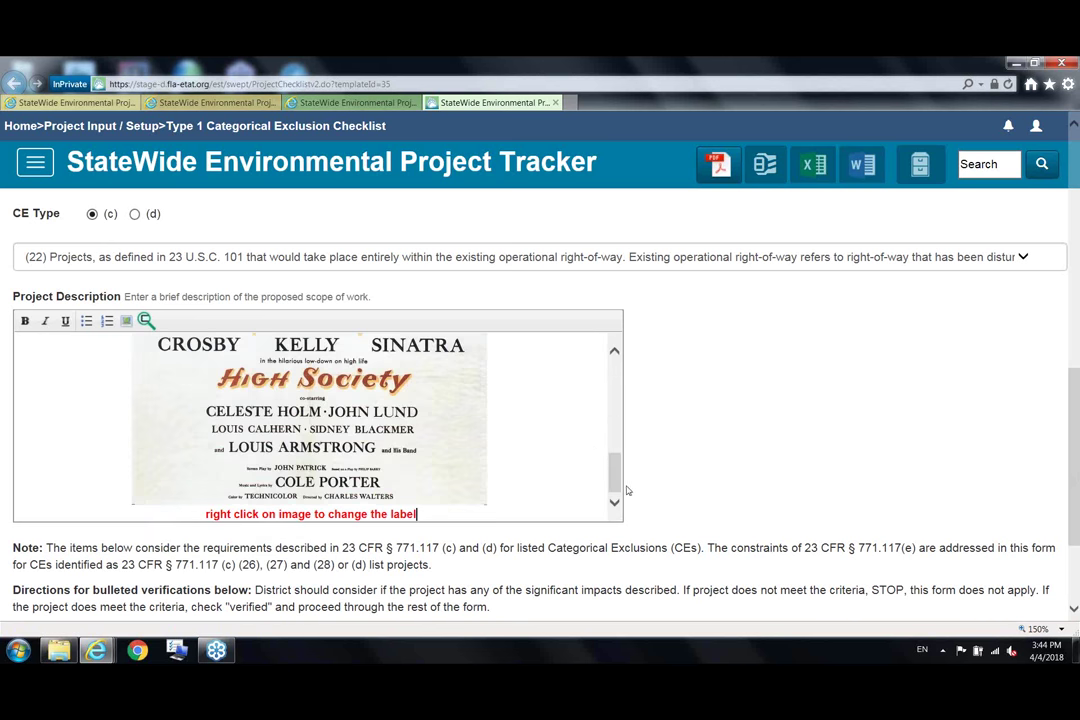
Set the label of the poster image in the Project Description to "this is the label".
mouse_move(616, 478)
mouse_down()
mouse_move(632, 357)
mouse_move(634, 490)
mouse_up()
double_click(283, 430)
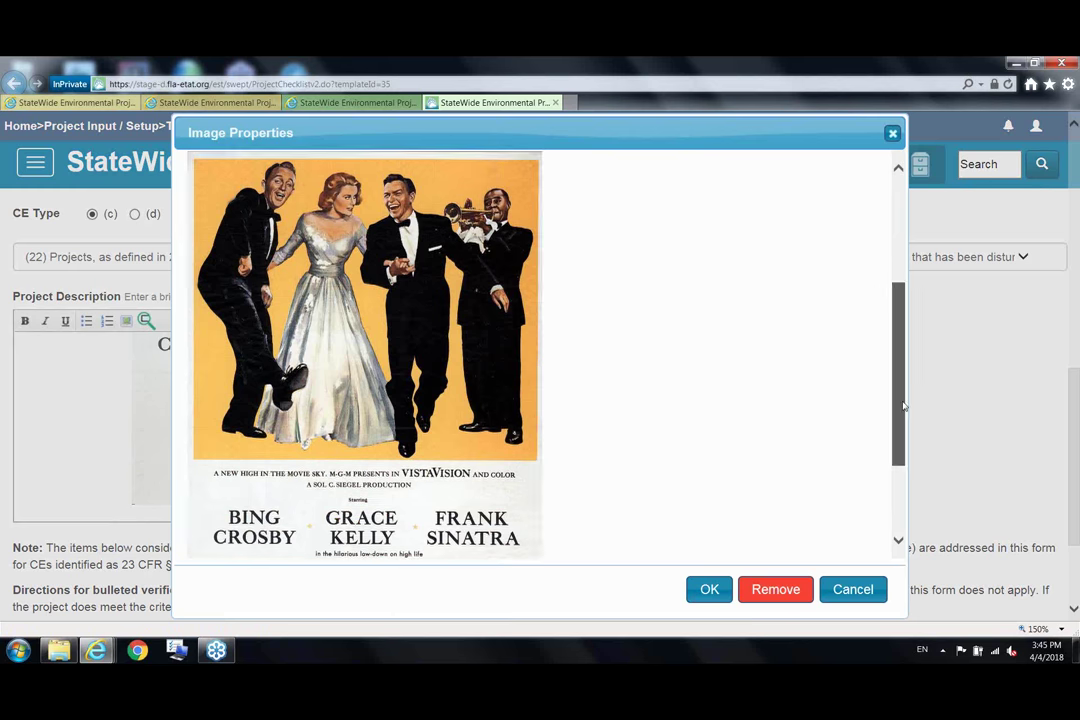
drag(903, 405, 900, 285)
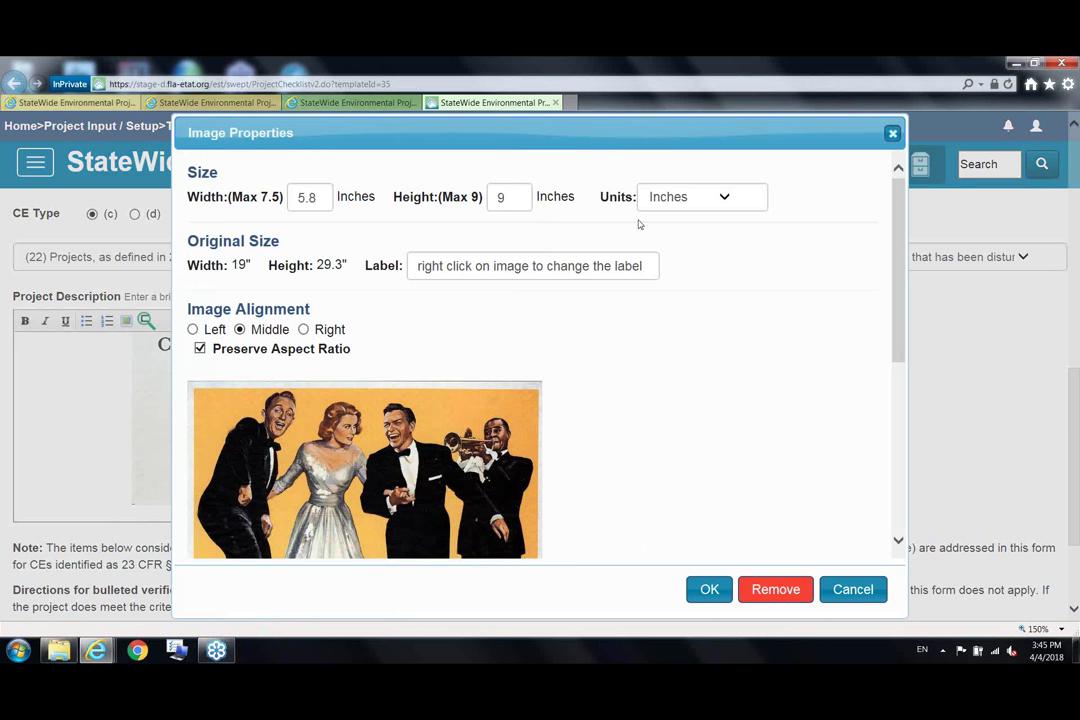
click(746, 199)
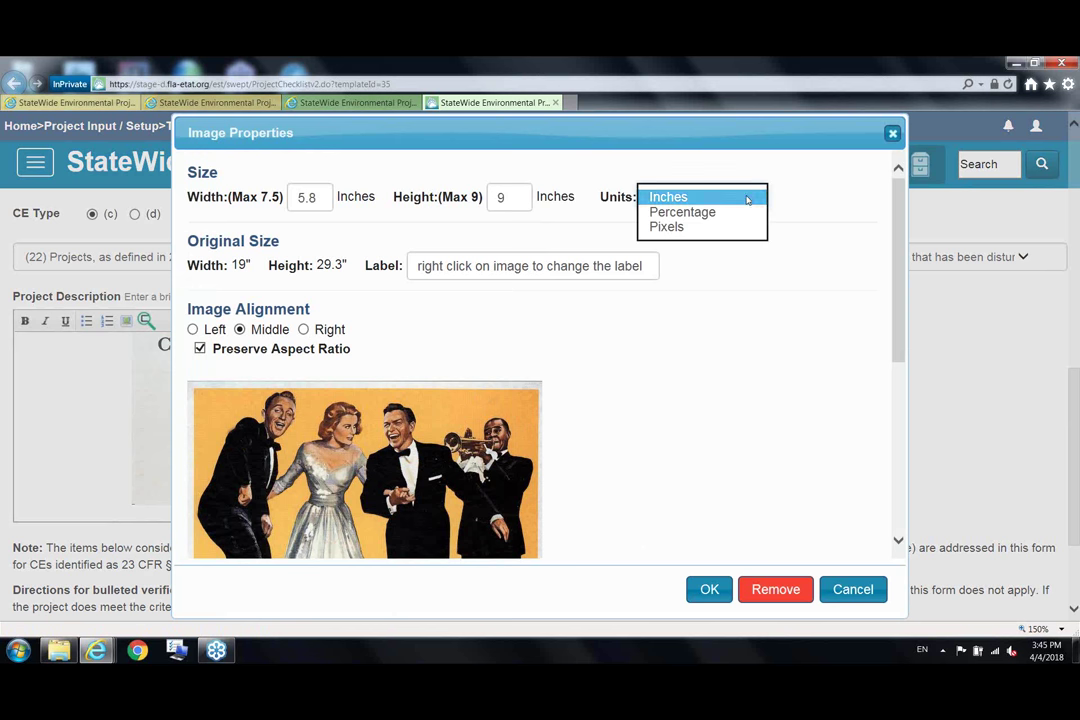
click(638, 252)
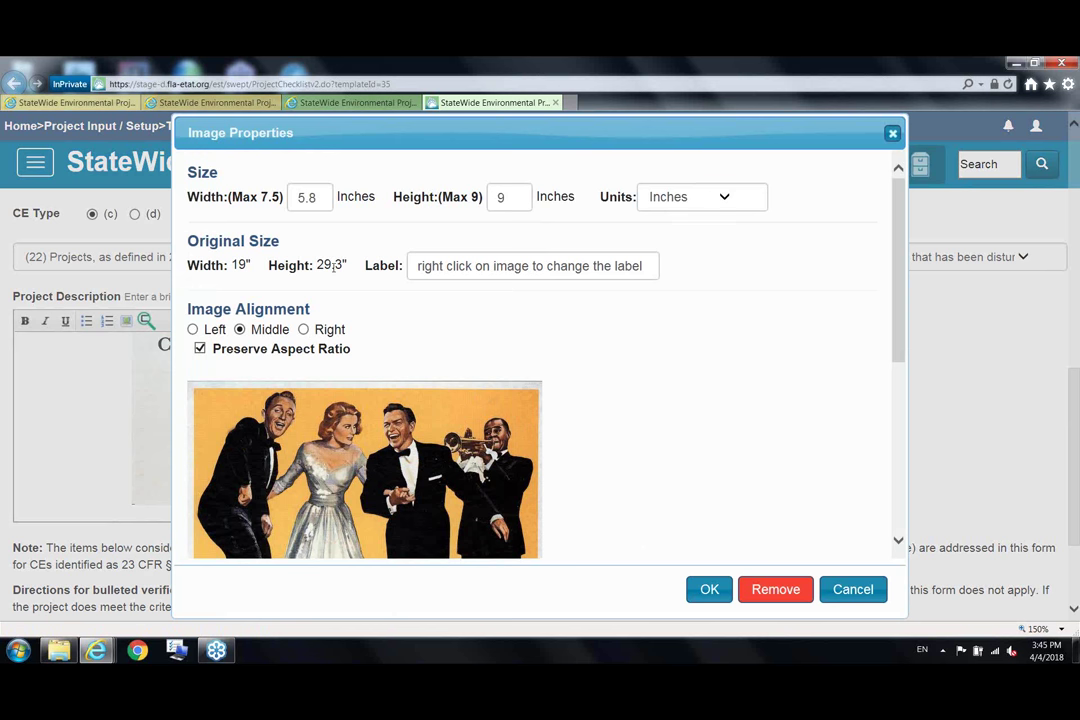
click(449, 266)
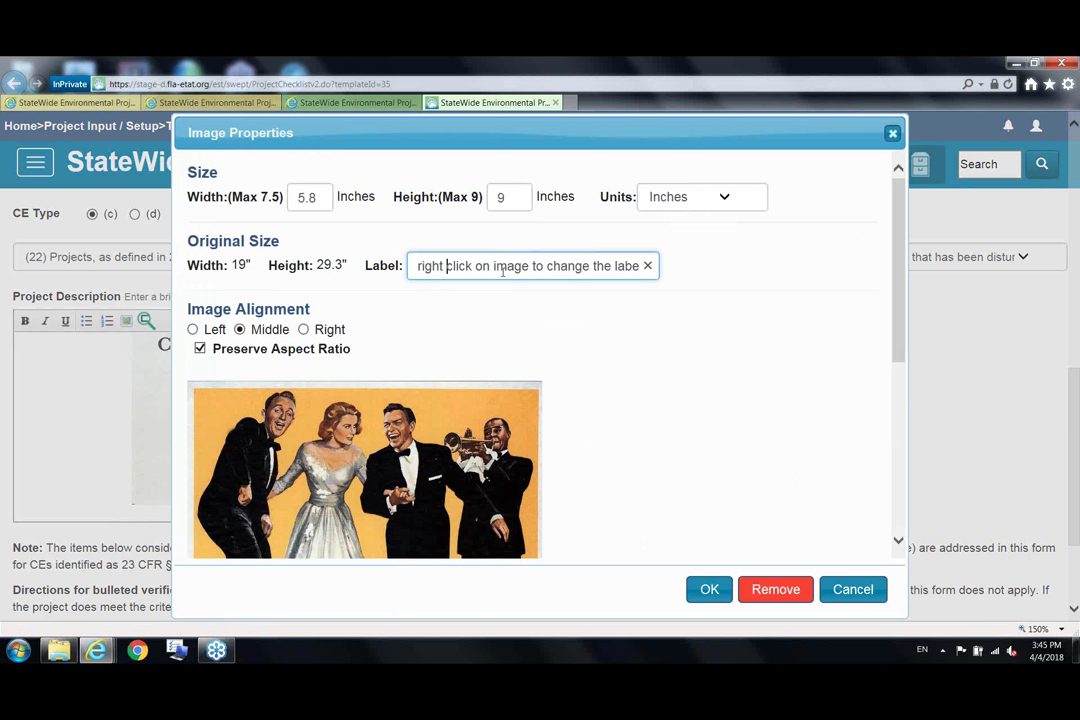
click(647, 265)
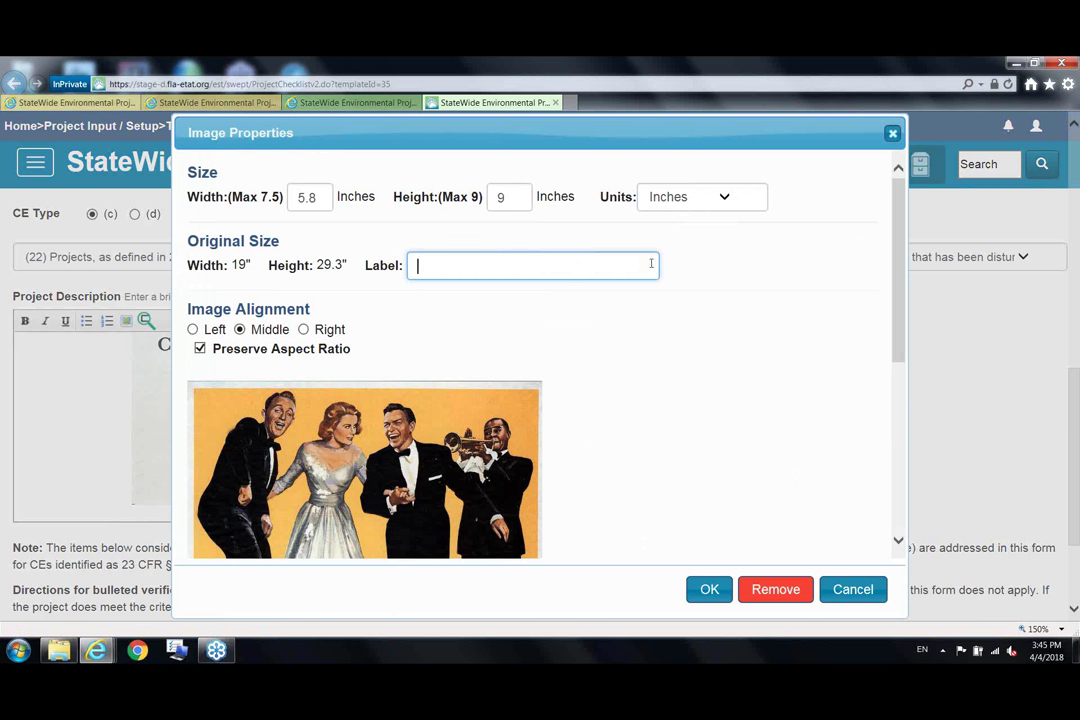
text(this is the label)
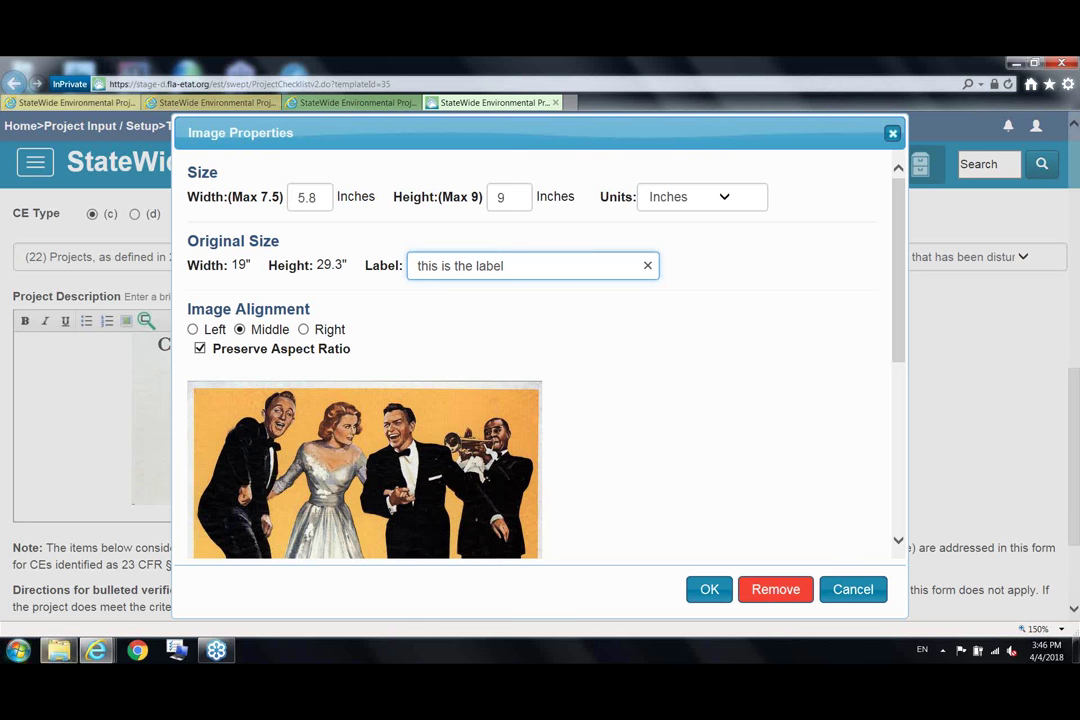
Switch to the Type2CePDF-Statements document in Microsoft Word and copy the whole Contents table under the Appendix heading.
click(18, 651)
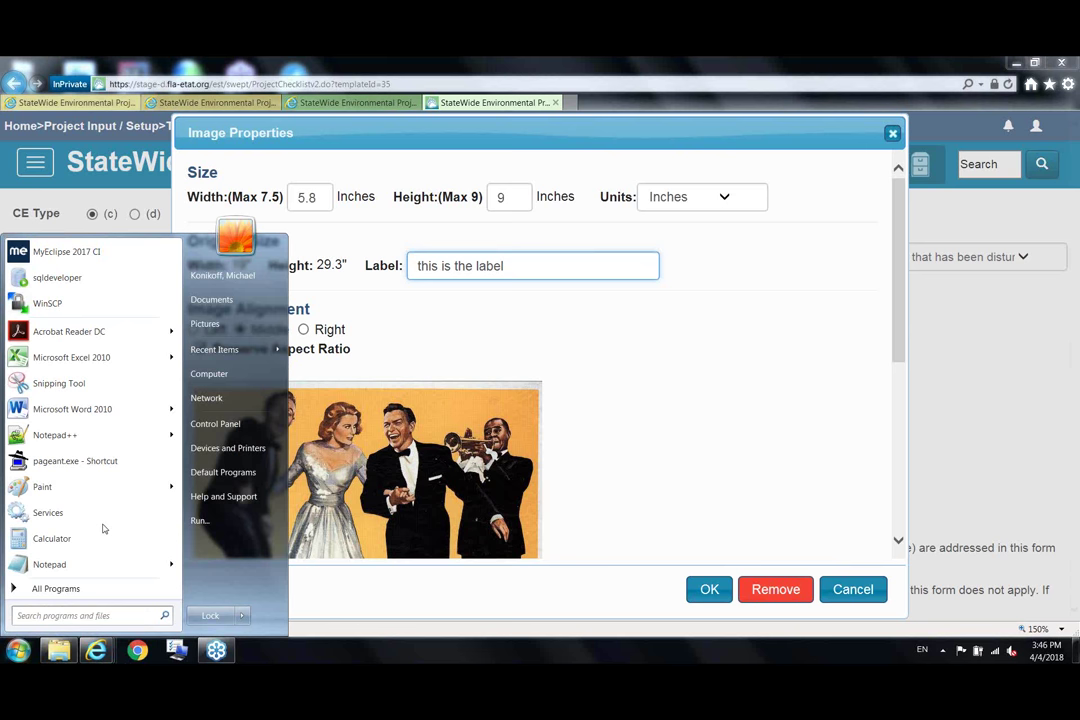
mouse_move(171, 410)
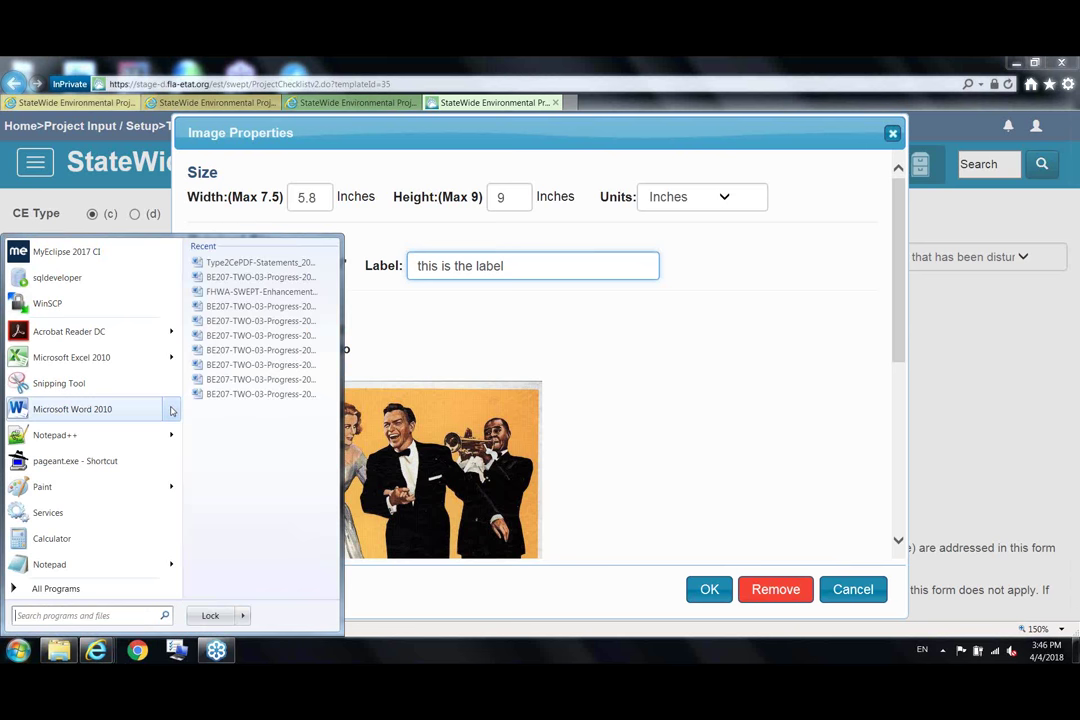
click(529, 658)
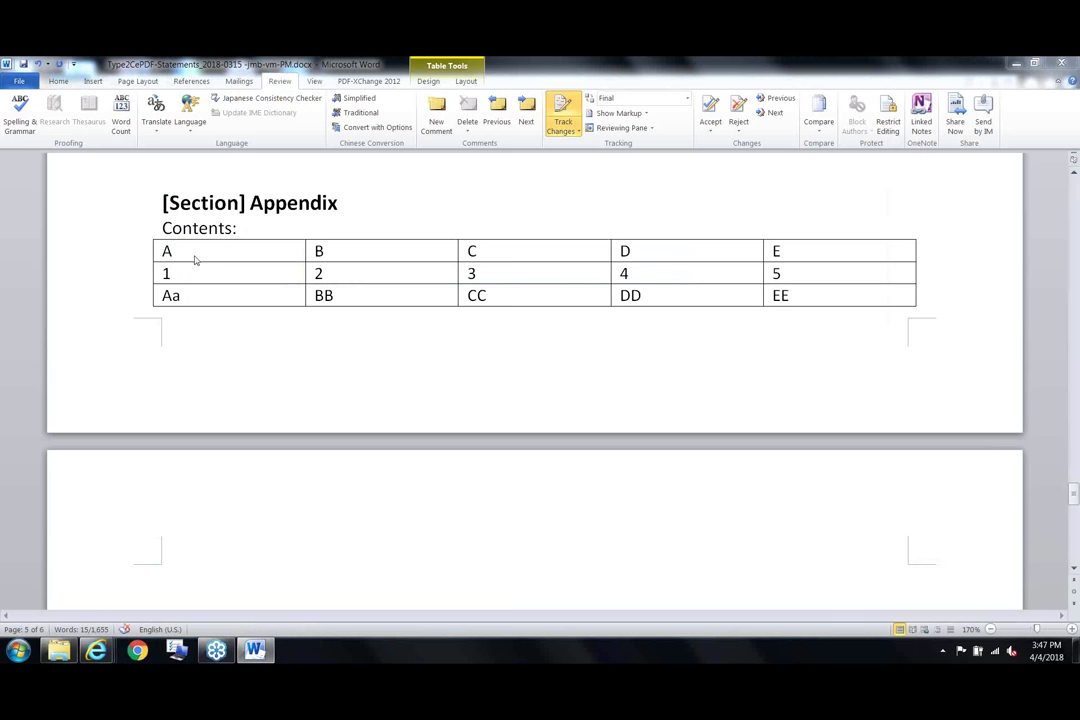
click(149, 238)
key(ctrl+c)
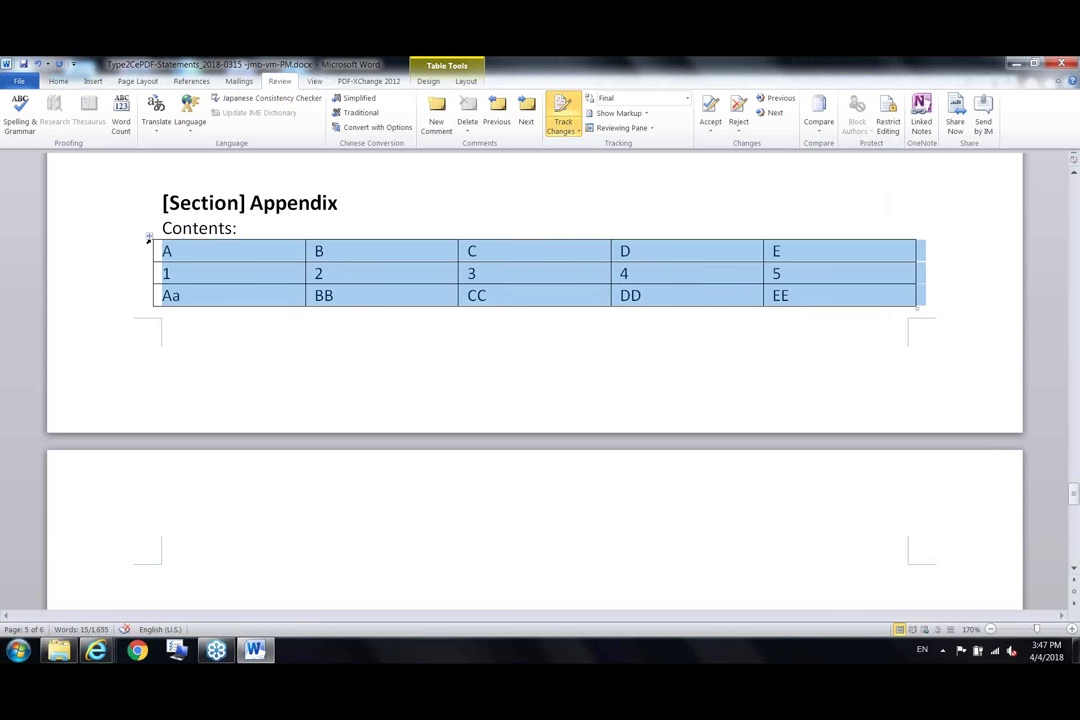
click(1016, 64)
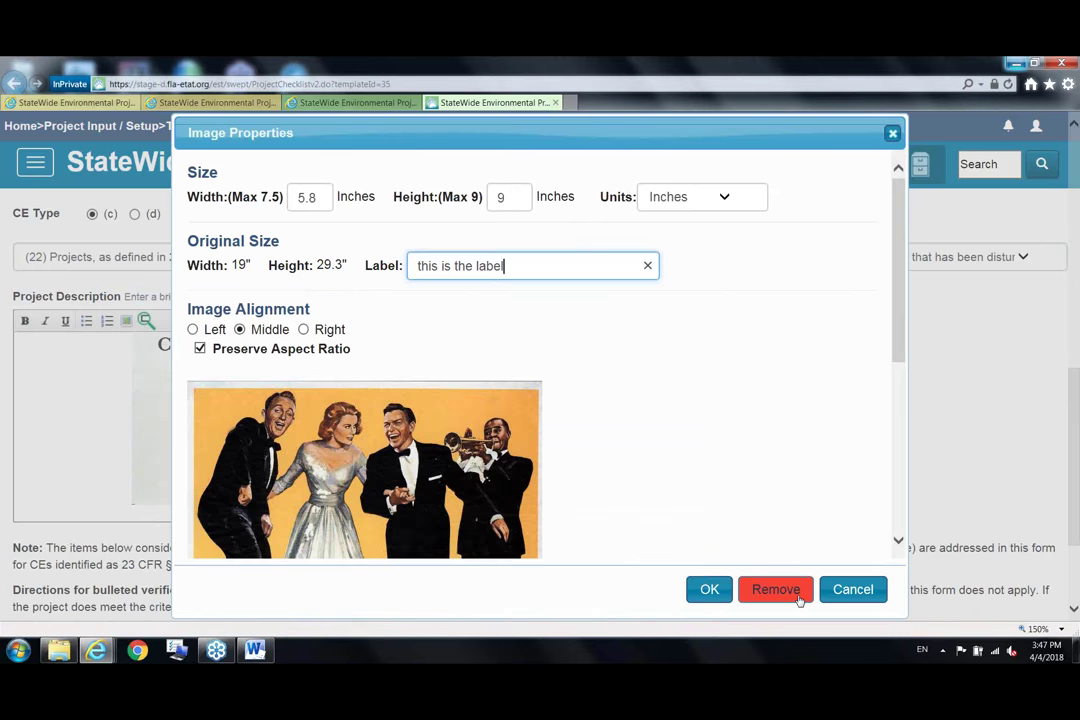
Remove the poster image from the Project Description and paste the copied table in its place.
click(795, 594)
click(679, 410)
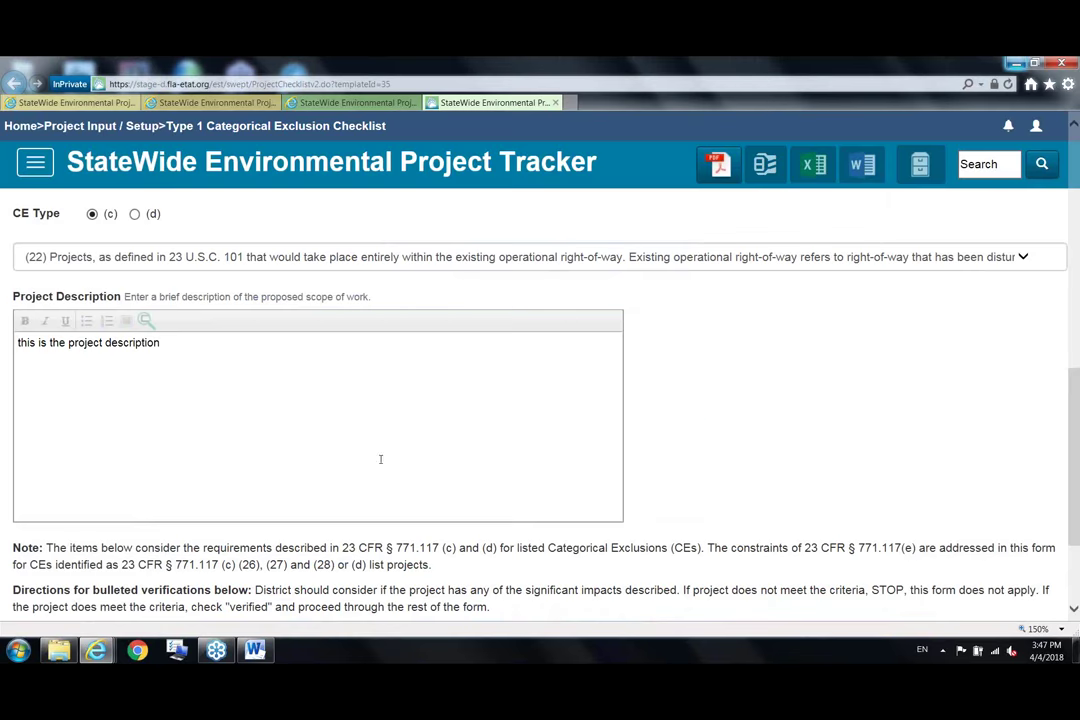
key(ctrl+v)
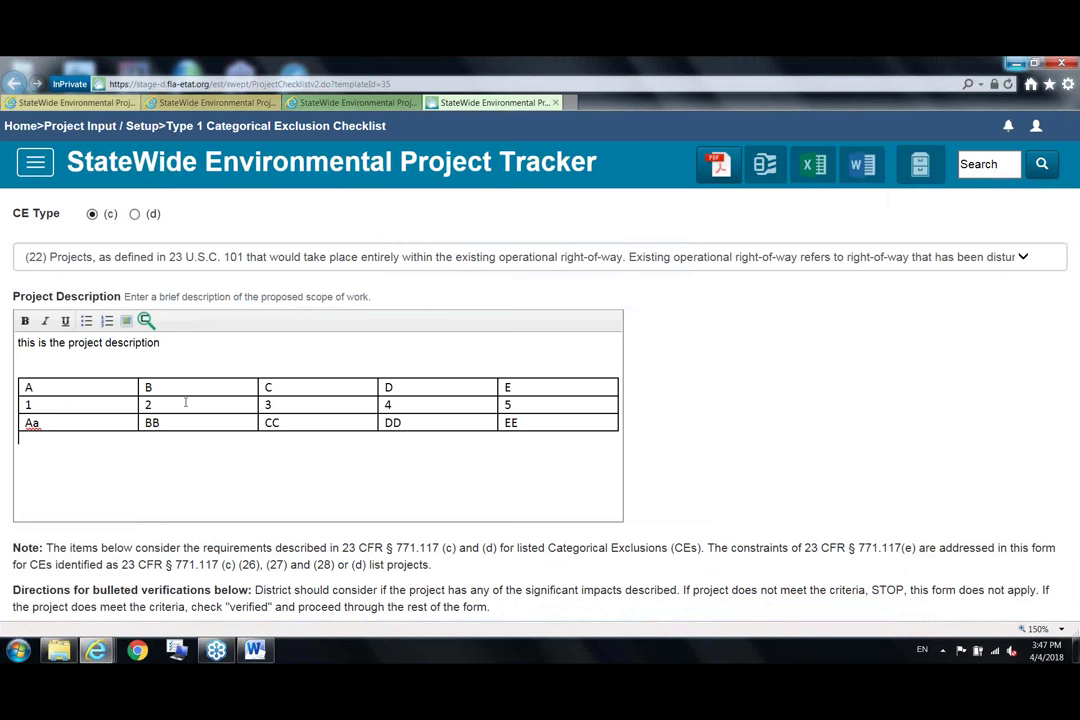
Append "JJJ" to the DD cell in the last row of the pasted table.
click(416, 423)
text(JJJ)
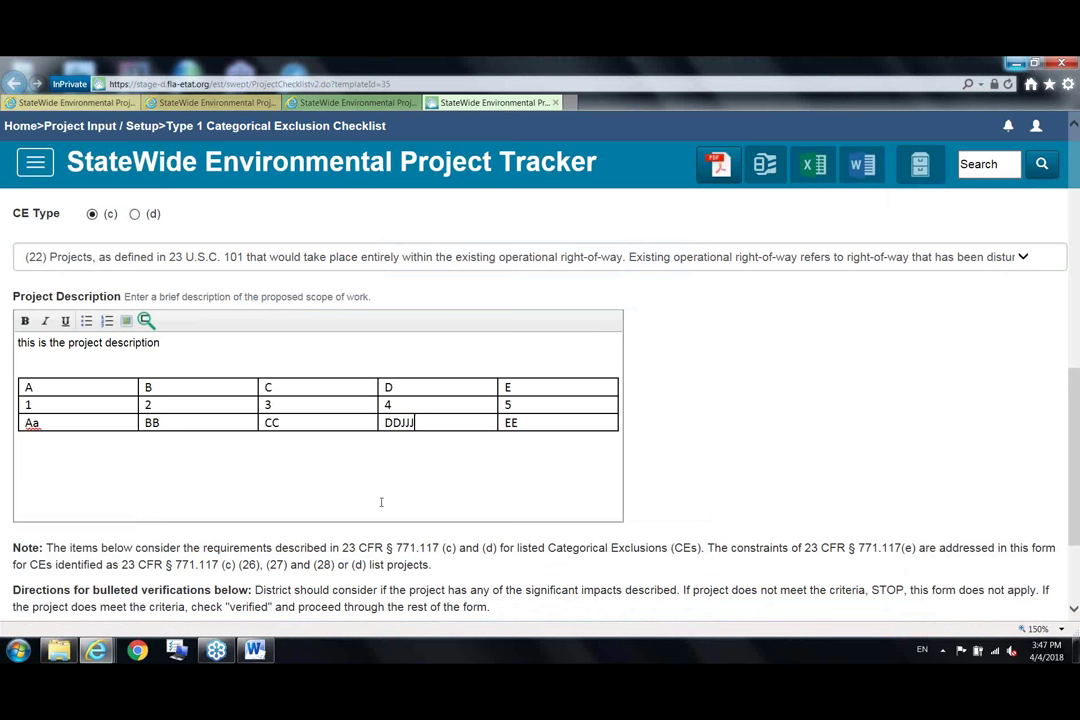
click(481, 447)
right_click(421, 420)
click(333, 483)
Mark the statement that the action will not induce significant impacts as Verified.
drag(1077, 398, 1077, 453)
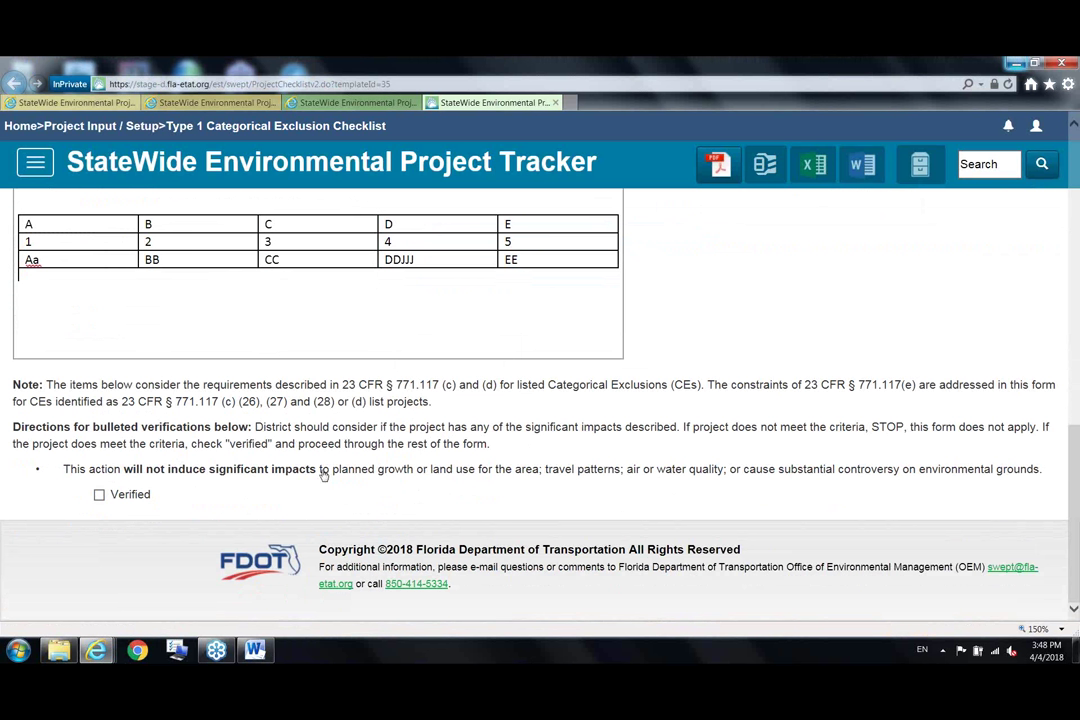
click(99, 495)
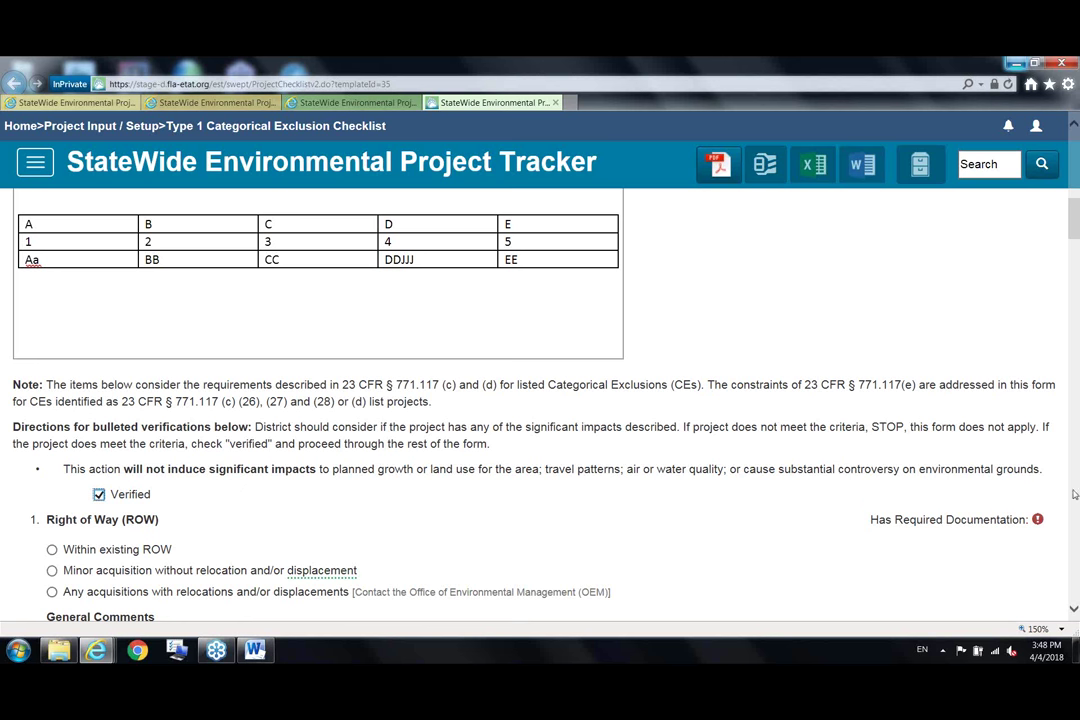
Examine the checklist questions from item 1, Right of Way, through item 6, Endangered Species Act, with their answer options.
click(1073, 608)
click(1073, 610)
click(1073, 610)
click(1073, 610)
click(1073, 610)
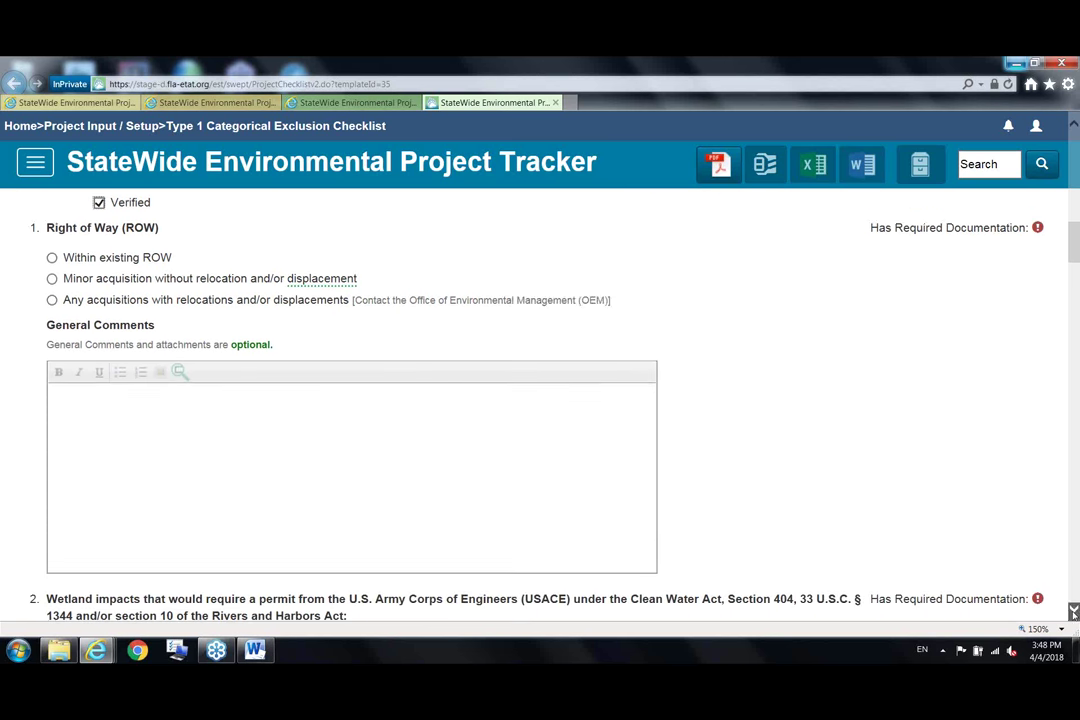
click(1073, 610)
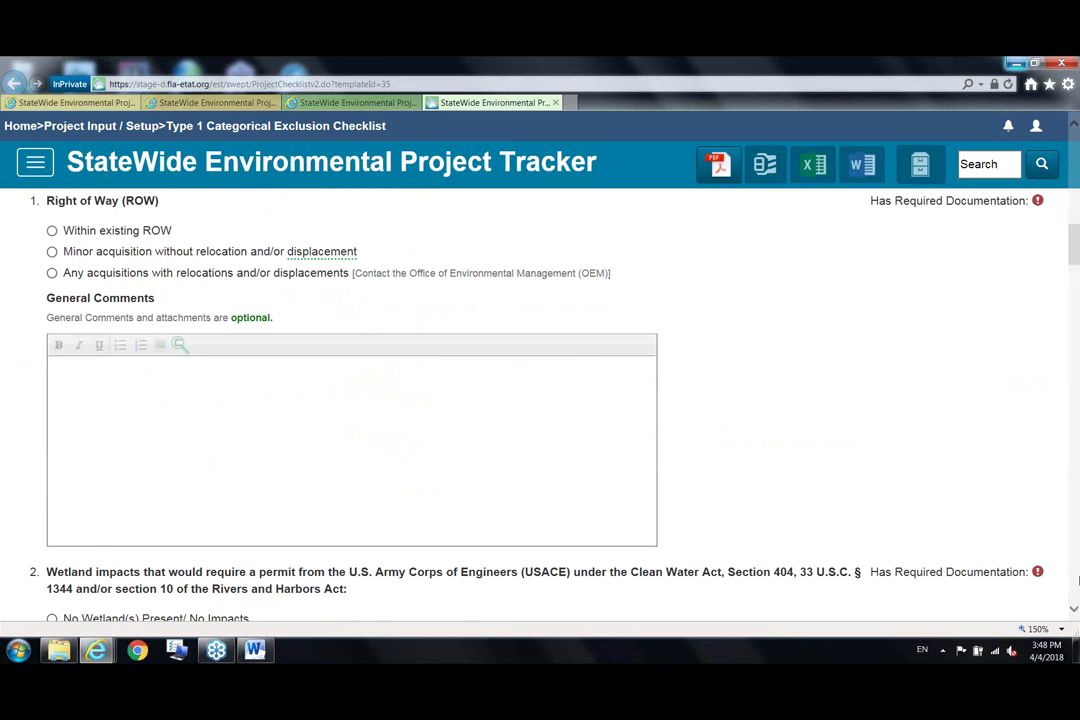
scroll(1077, 585, down, 5)
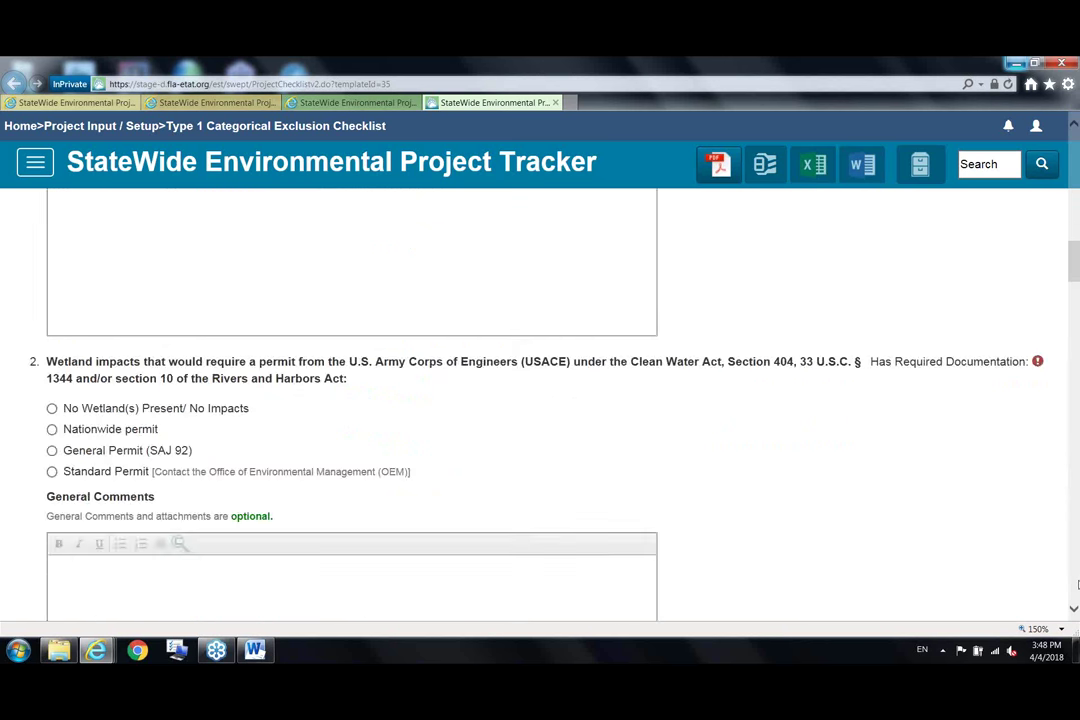
scroll(1078, 585, down, 5)
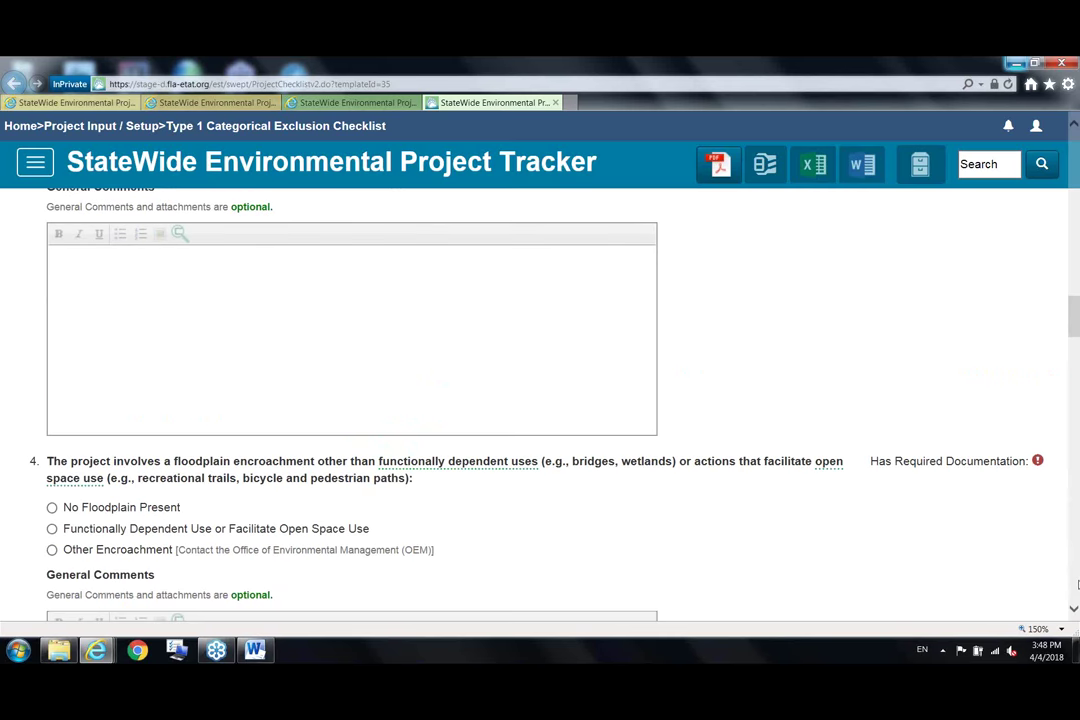
scroll(1077, 585, down, 5)
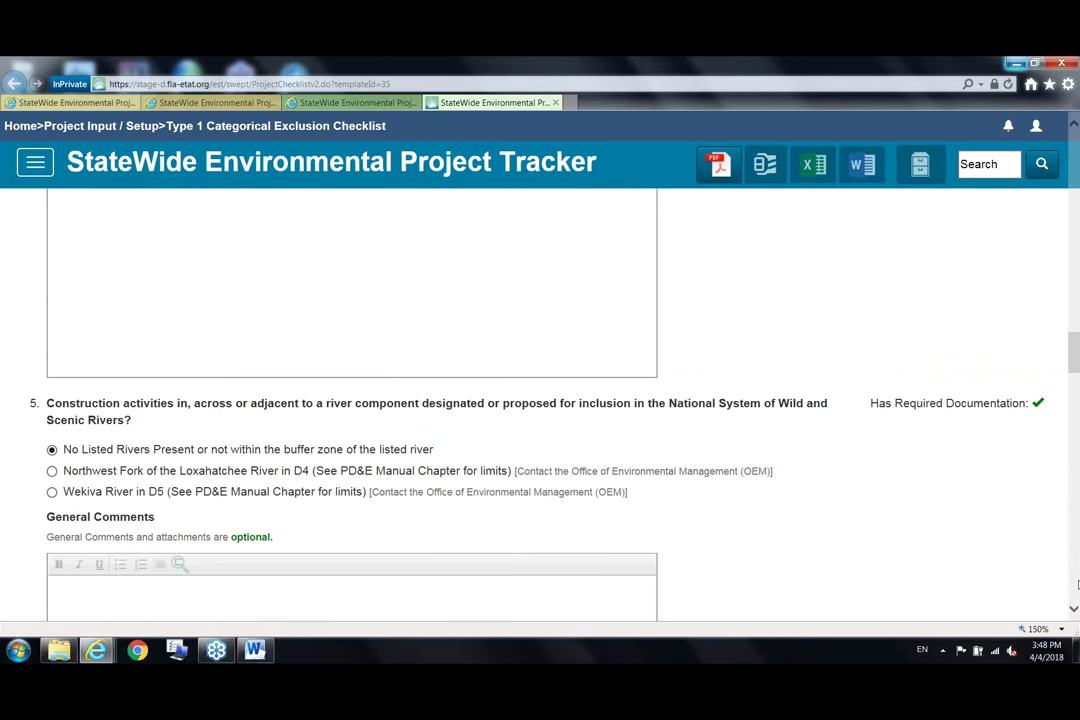
scroll(1077, 585, down, 5)
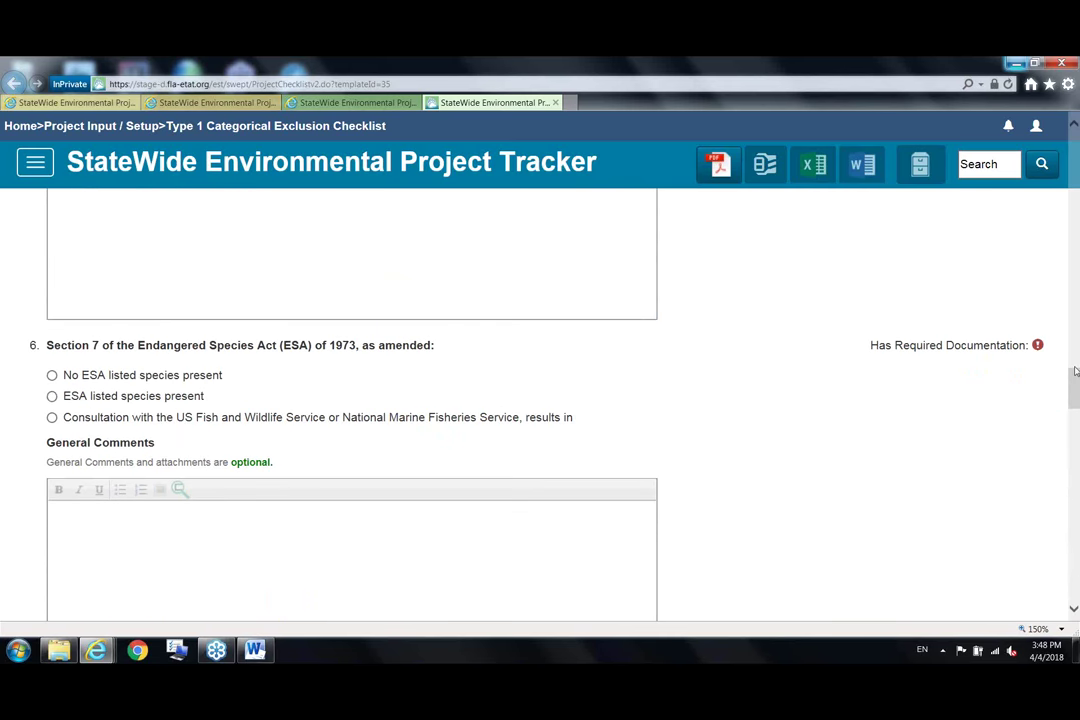
Answer item 6 with ESA listed species present and Used key, no consultation required, entering "LIST OF SPECIES" as the species names.
drag(1076, 385, 1074, 434)
scroll(926, 391, up, 4)
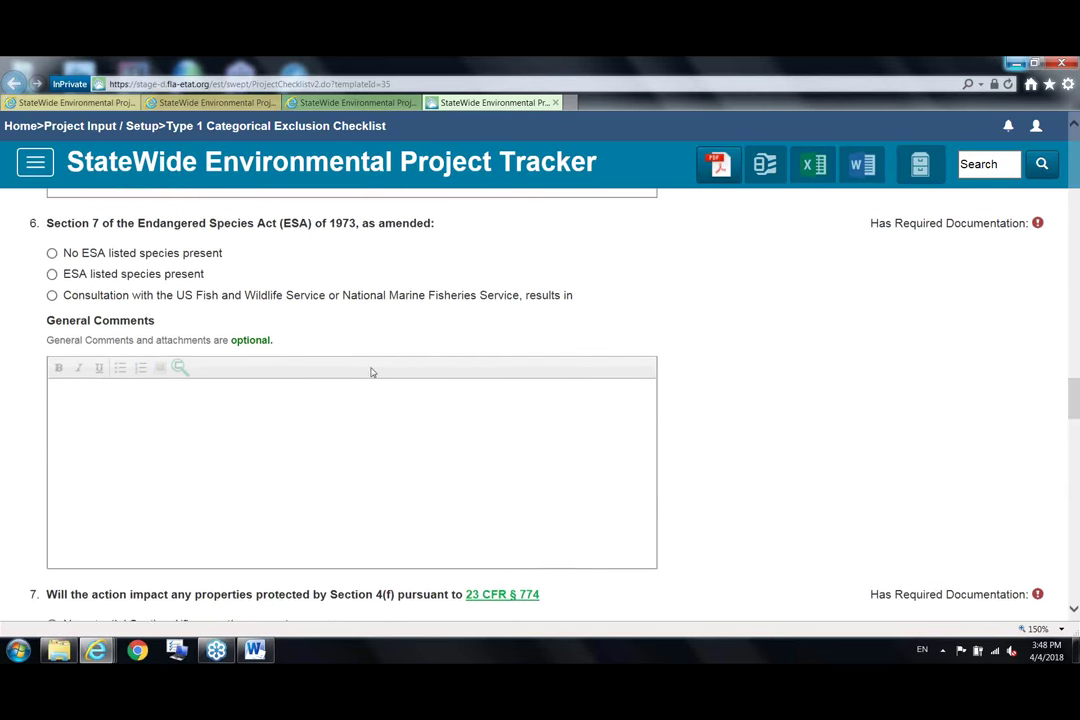
click(53, 276)
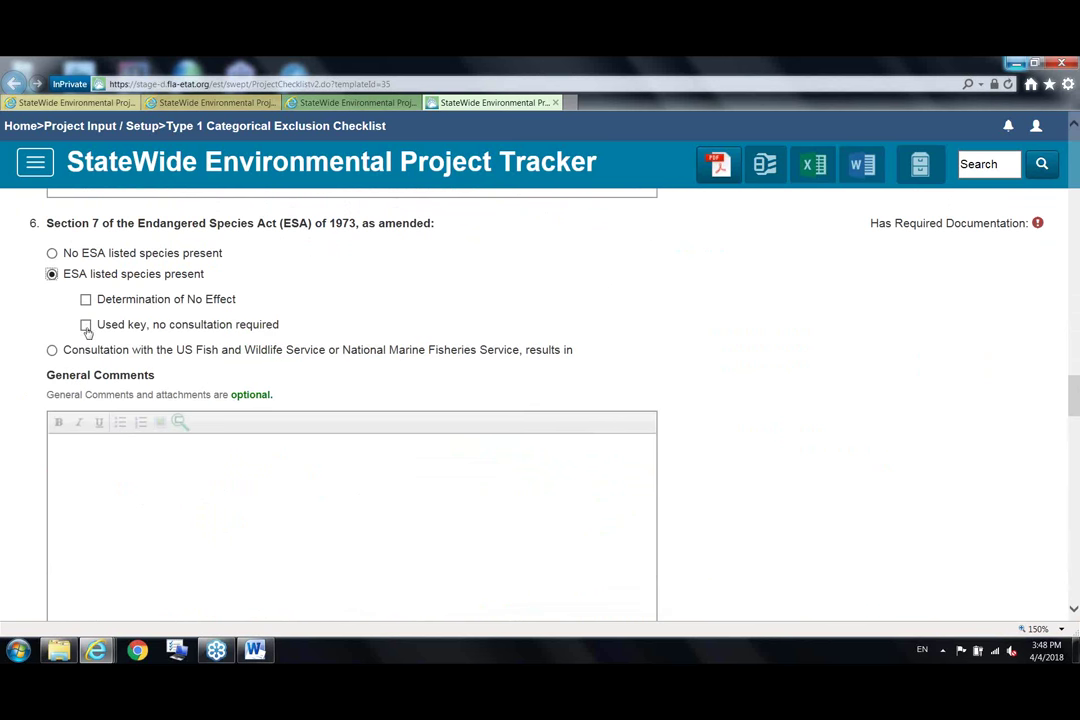
click(86, 326)
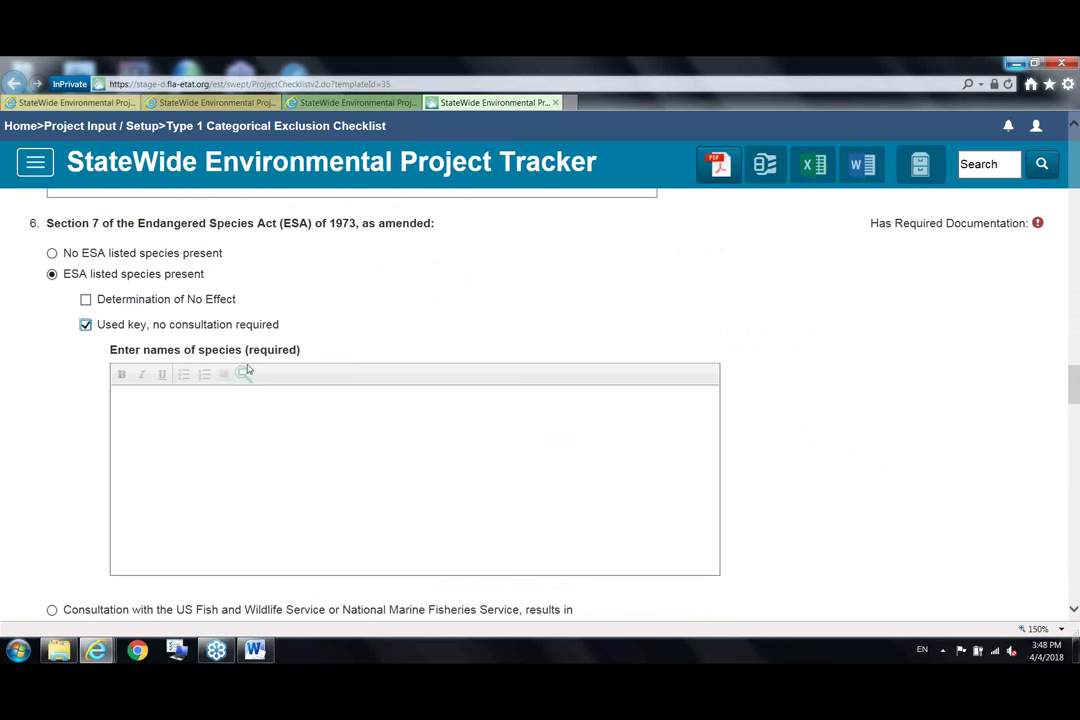
click(212, 400)
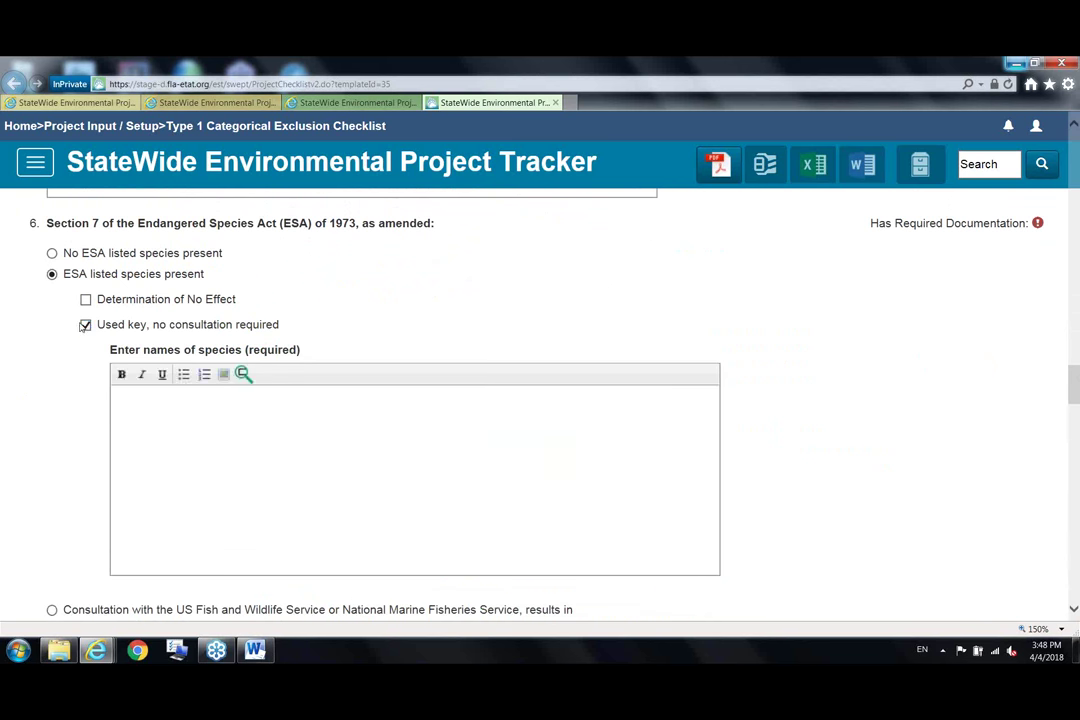
text(LIST OF SPECIES)
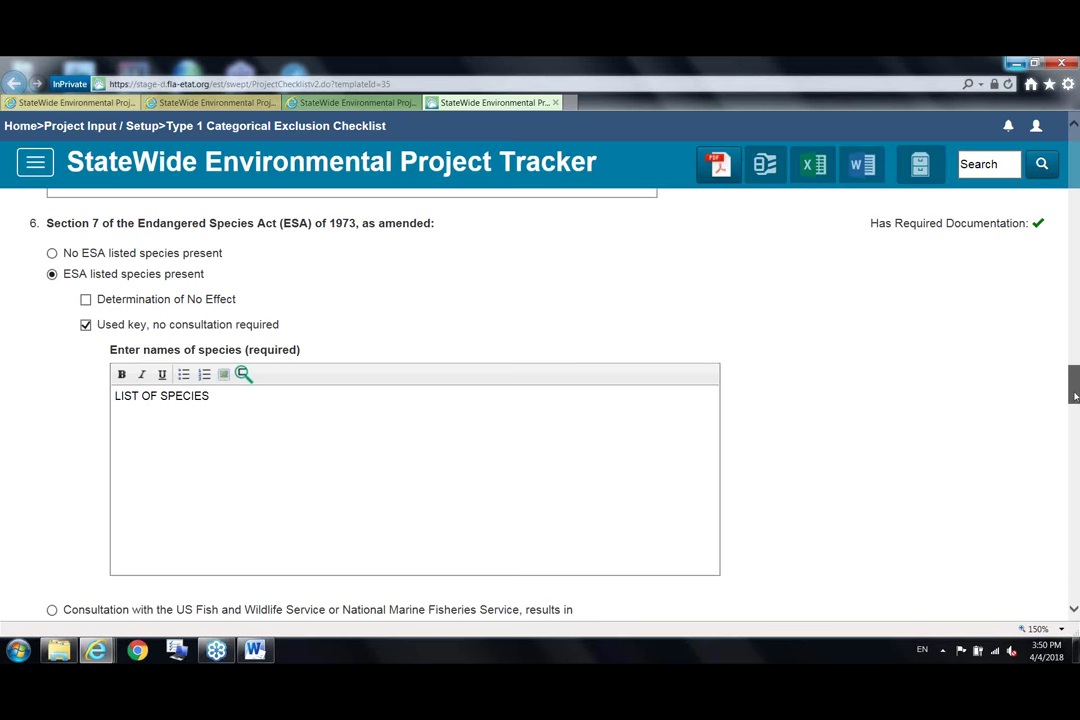
Examine the support attachment form for item 9, Noise considerations, including its supported questions, and close it without saving.
drag(1075, 397, 1075, 442)
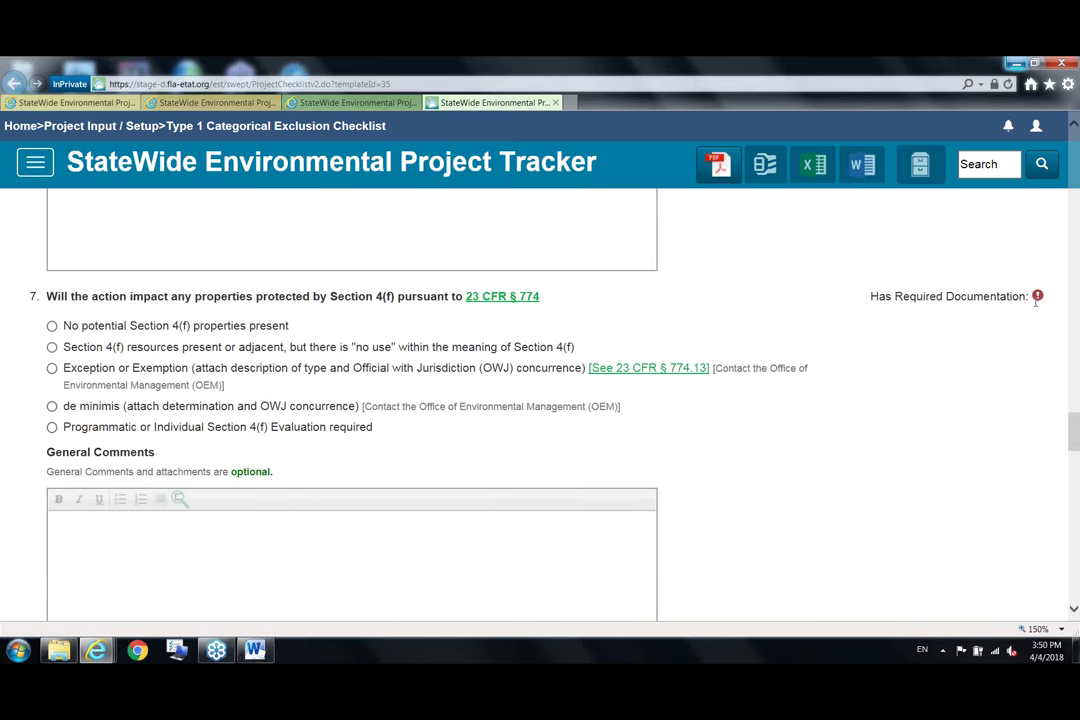
drag(1077, 430, 1077, 512)
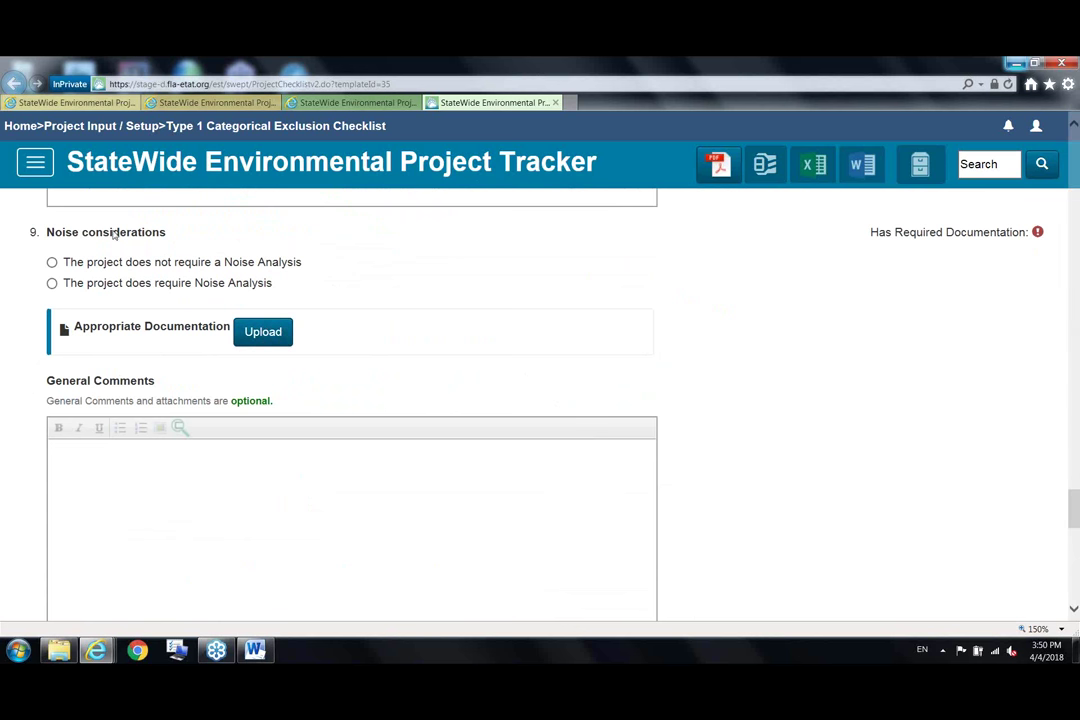
click(268, 335)
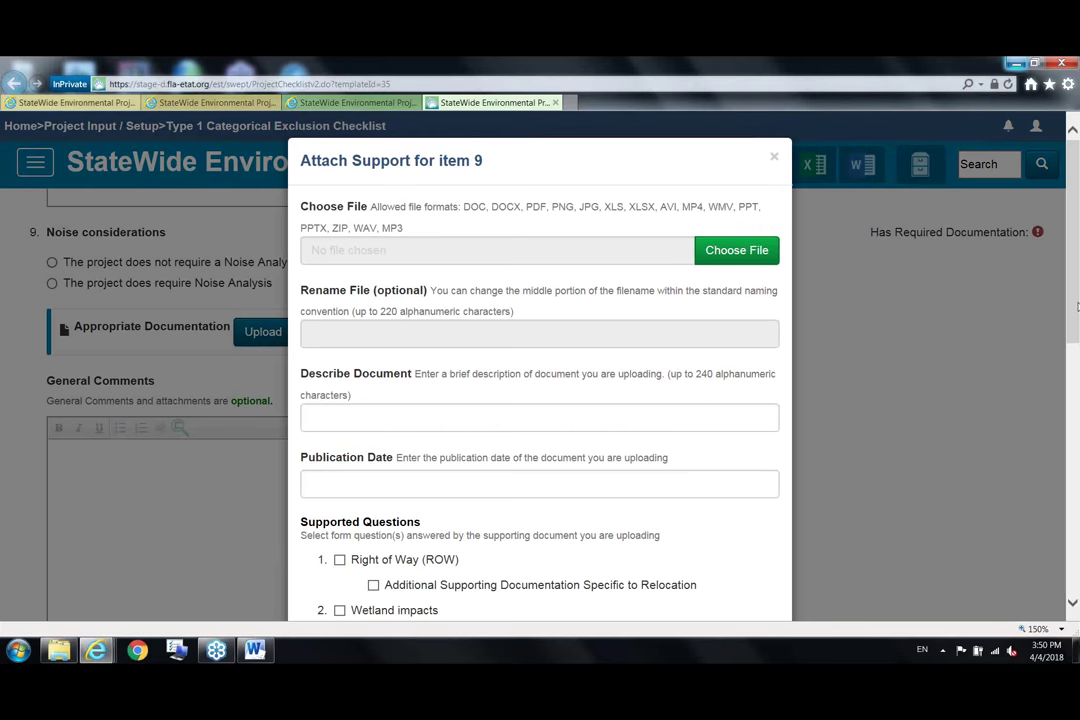
drag(1078, 307, 1055, 513)
scroll(888, 469, down, 2)
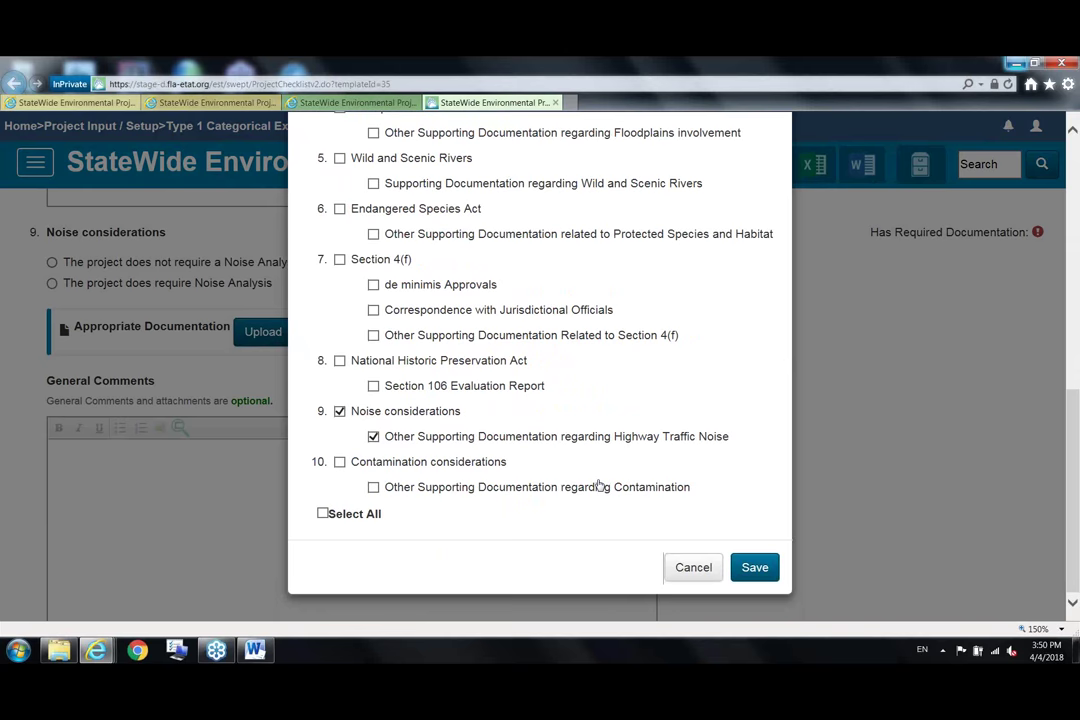
scroll(697, 578, down, 1)
click(697, 560)
Examine item 10, Contamination considerations, and the document sorting, draft and approval options at the end of the checklist.
drag(1071, 506, 1074, 543)
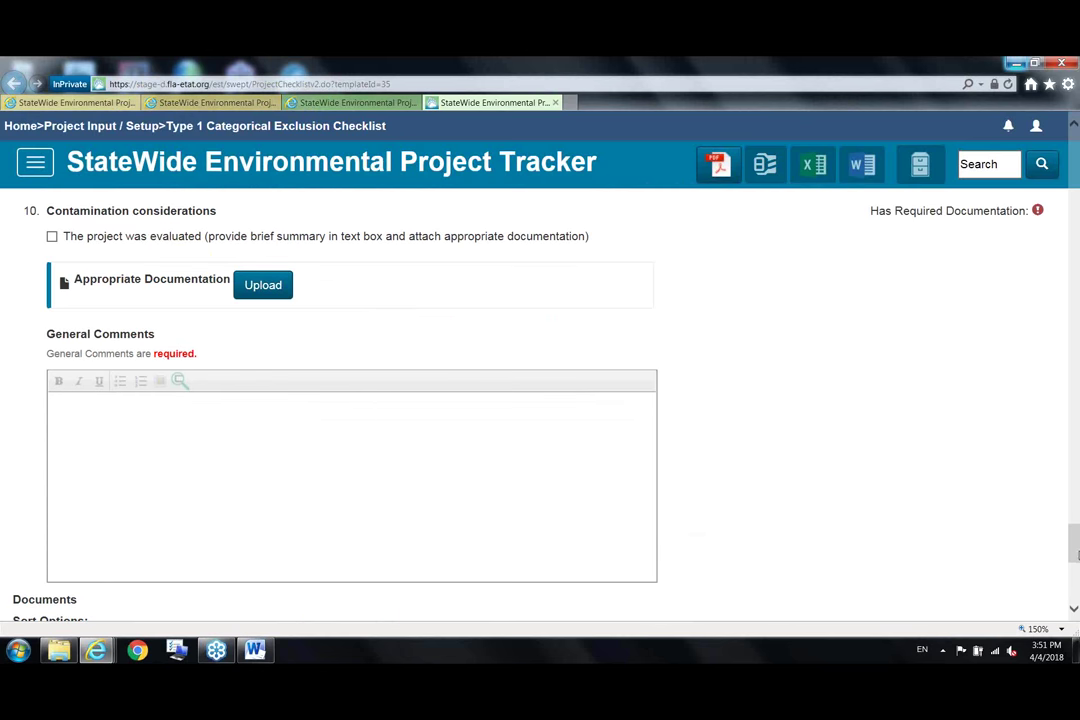
scroll(1074, 543, up, 3)
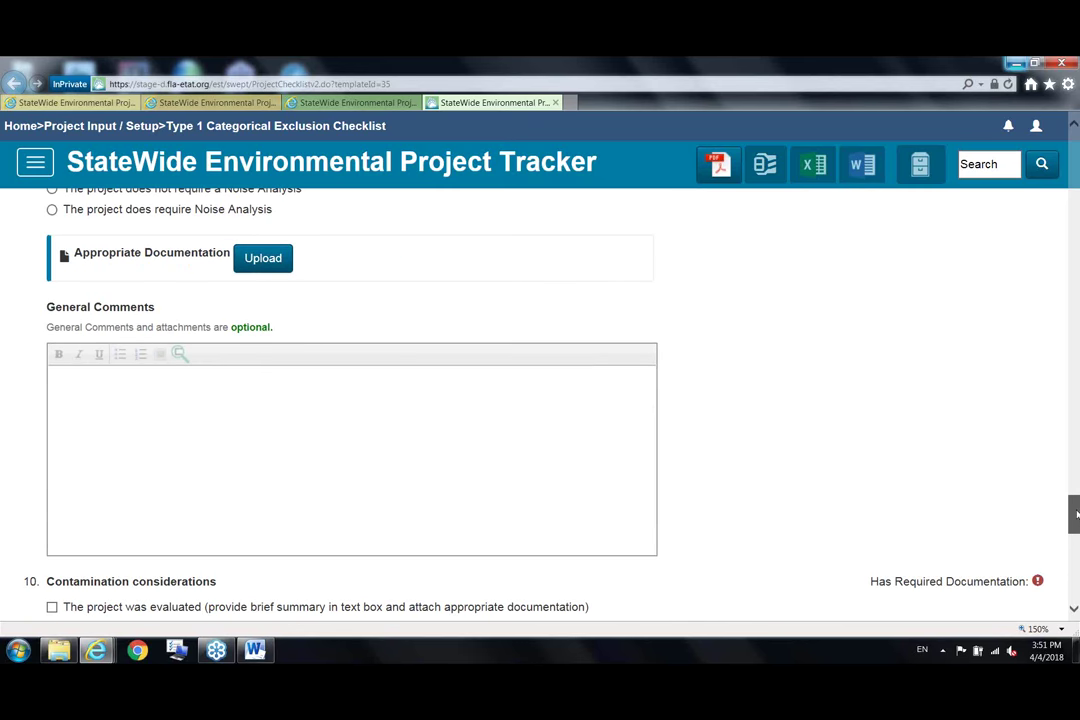
drag(1076, 513, 1076, 577)
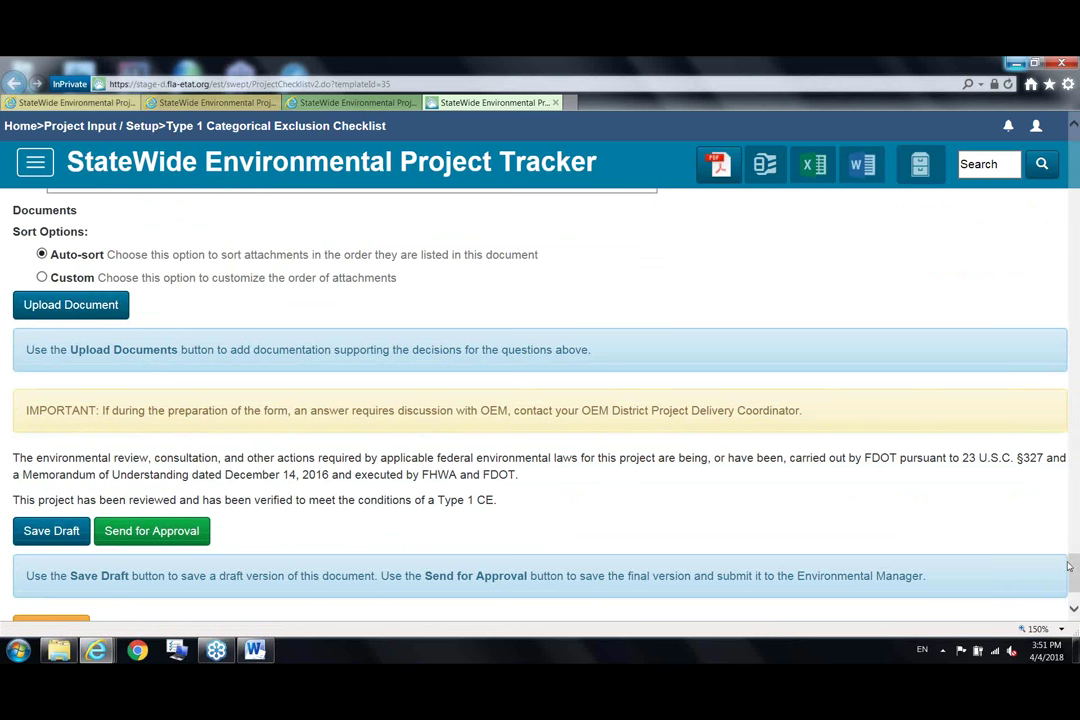
Save the Type 1 Categorical Exclusion Checklist as a draft.
scroll(1075, 568, down, 2)
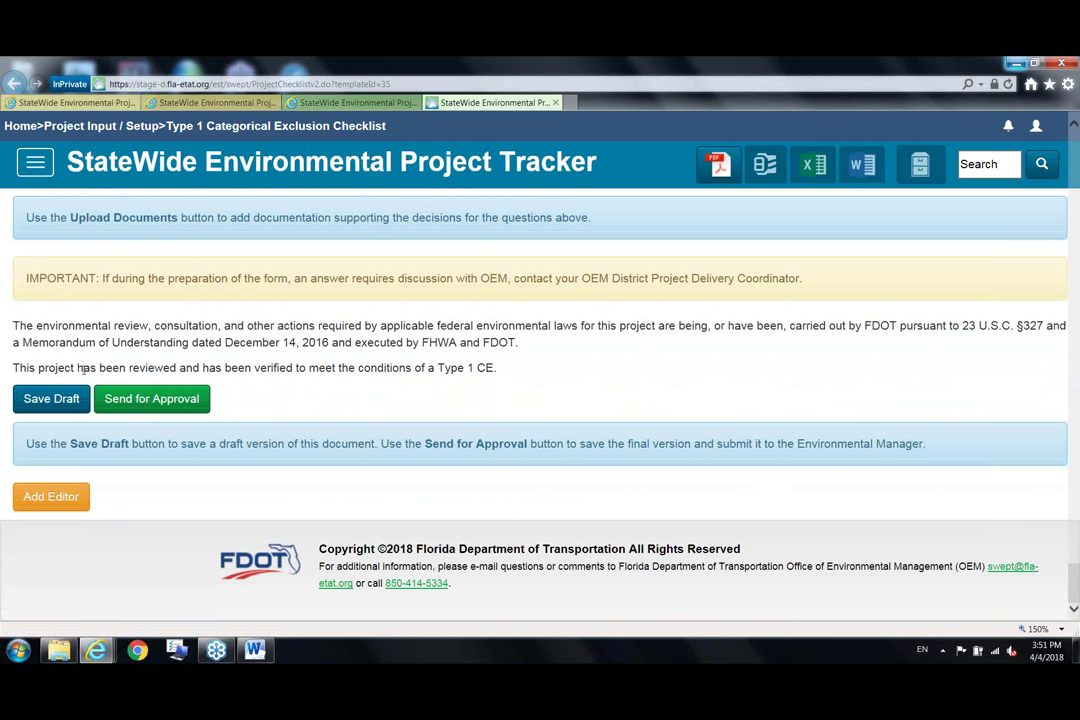
click(48, 400)
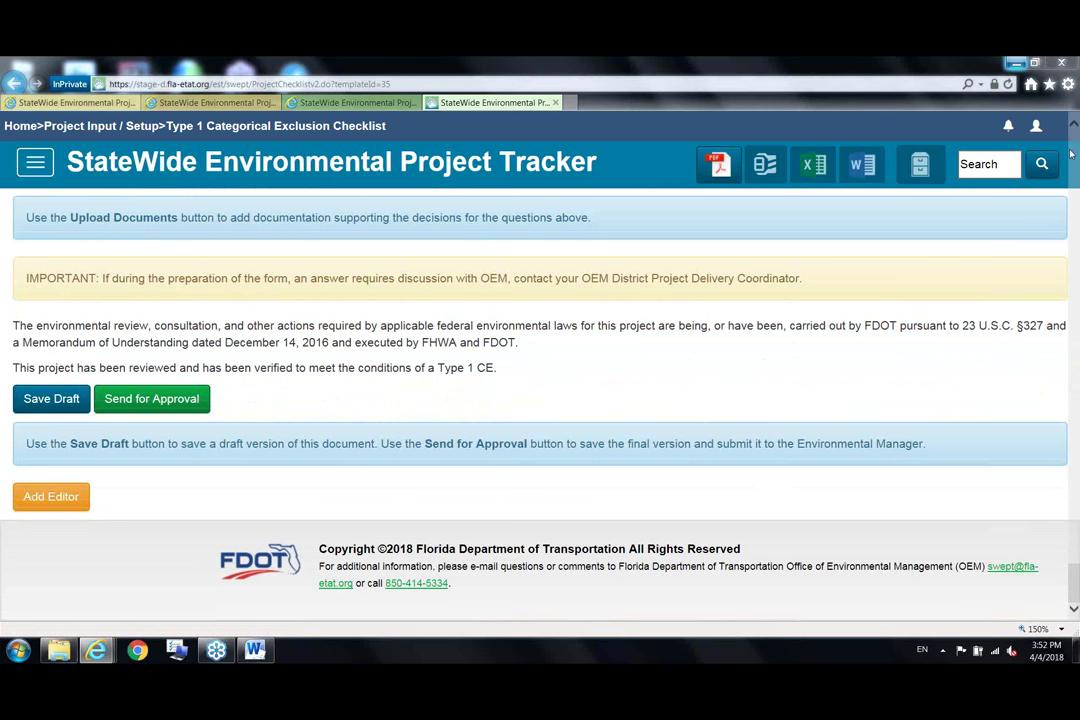
click(52, 400)
click(52, 400)
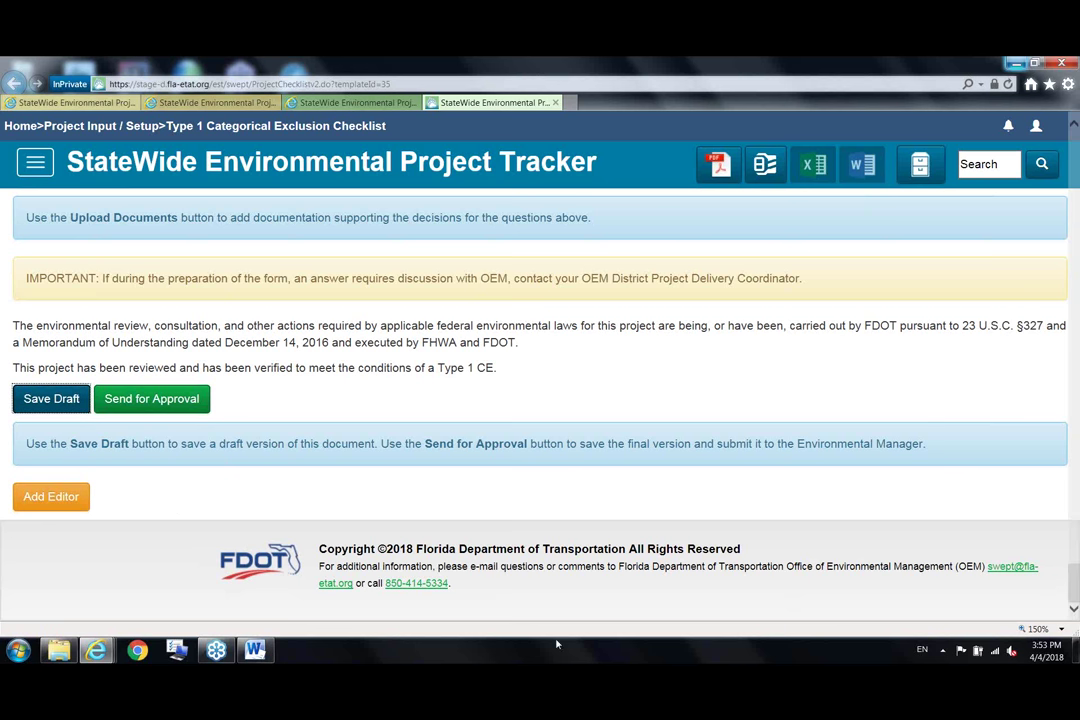
Add another team member from the Type 1 CE Editor list as an editor of the checklist.
mouse_move(229, 650)
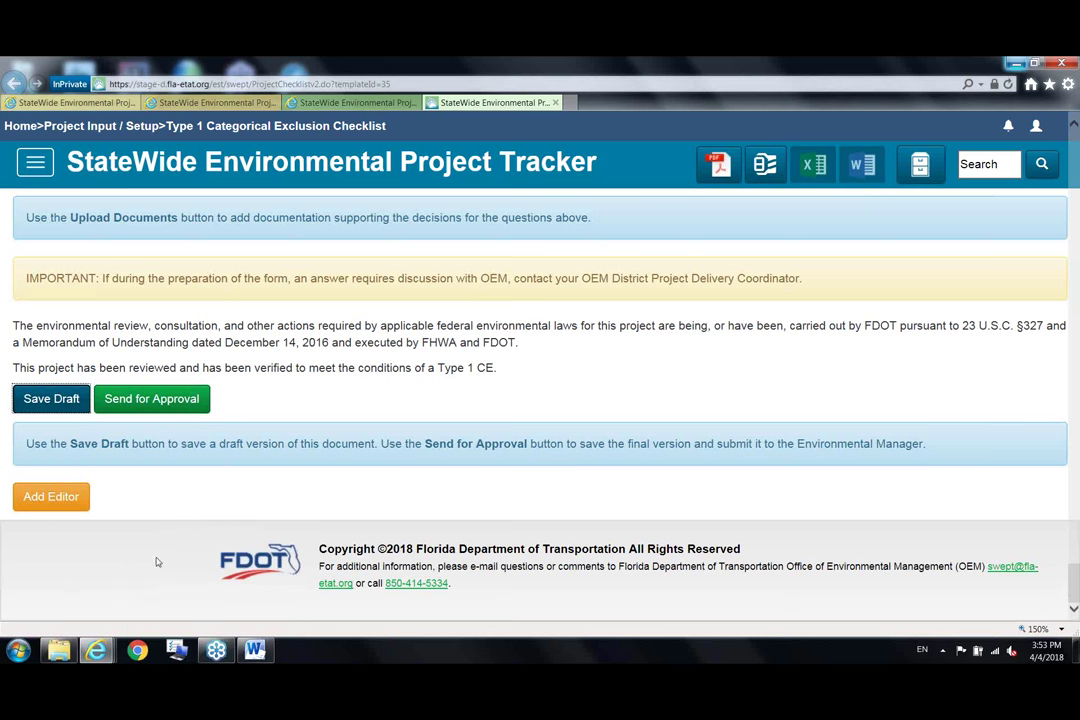
click(59, 507)
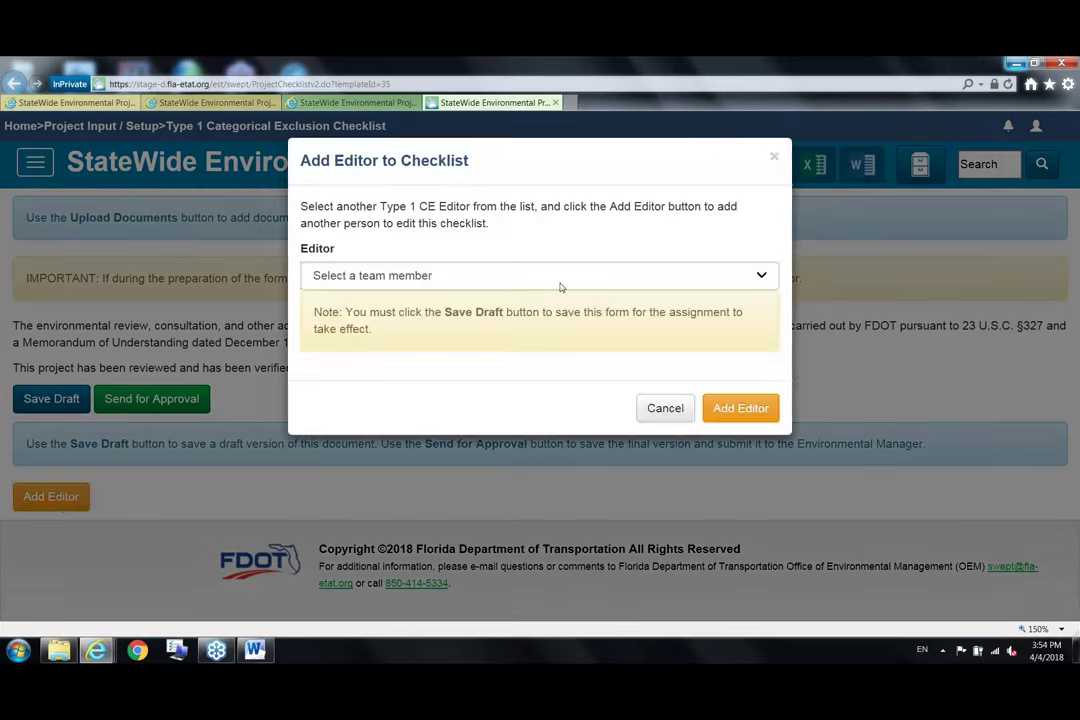
click(560, 285)
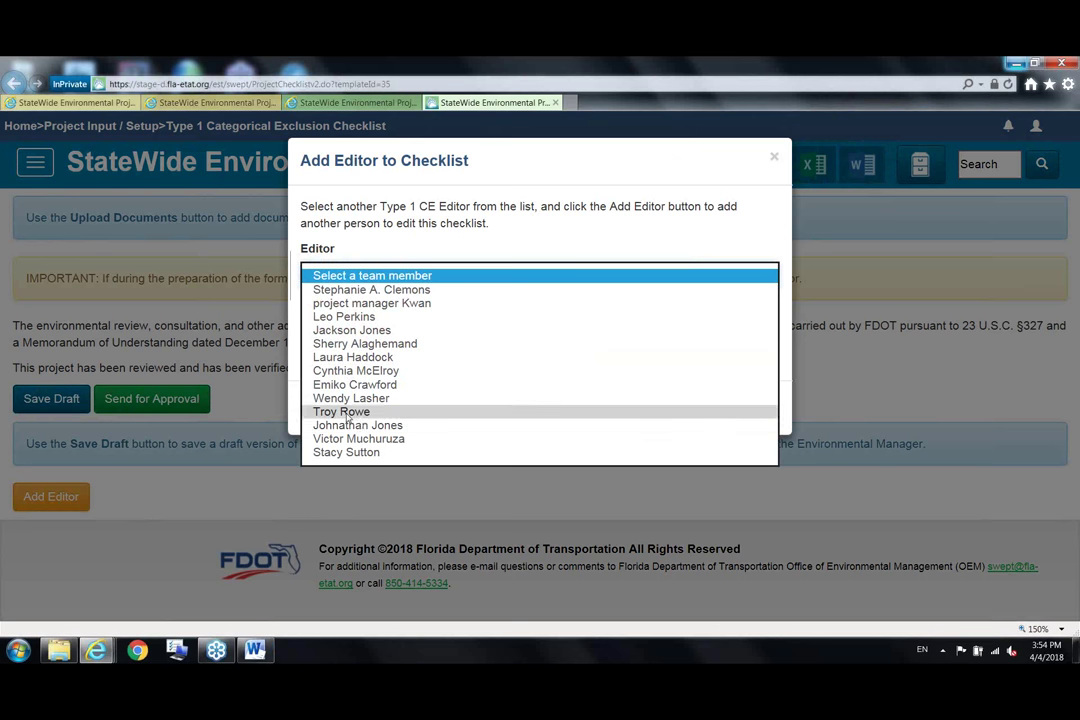
click(360, 411)
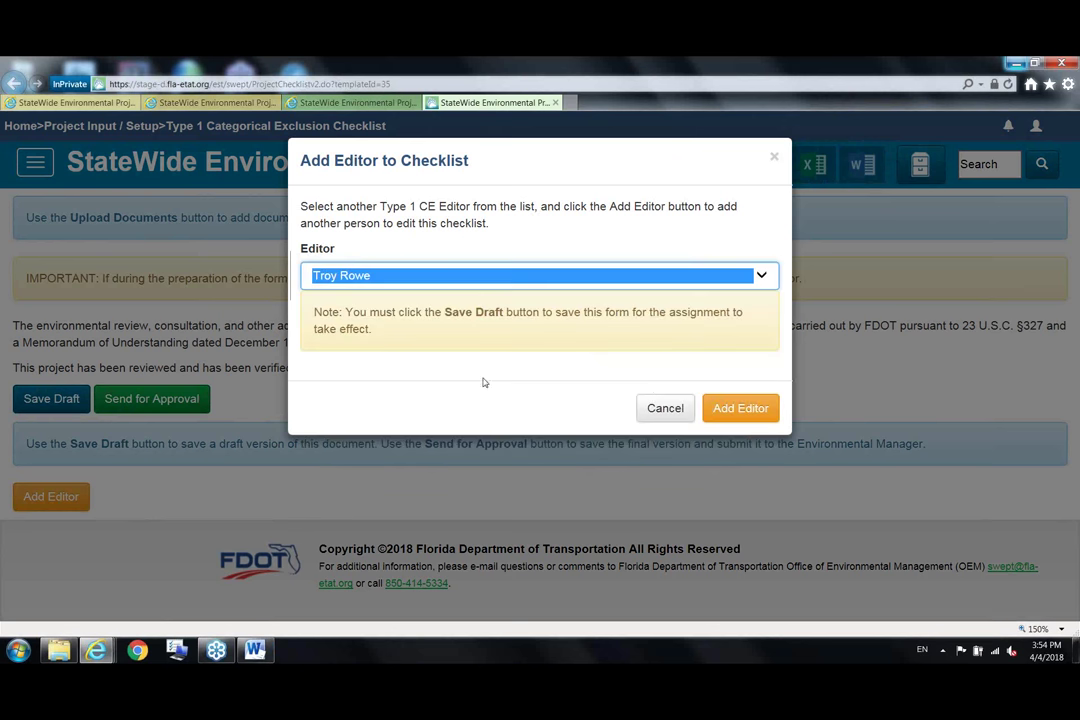
click(755, 412)
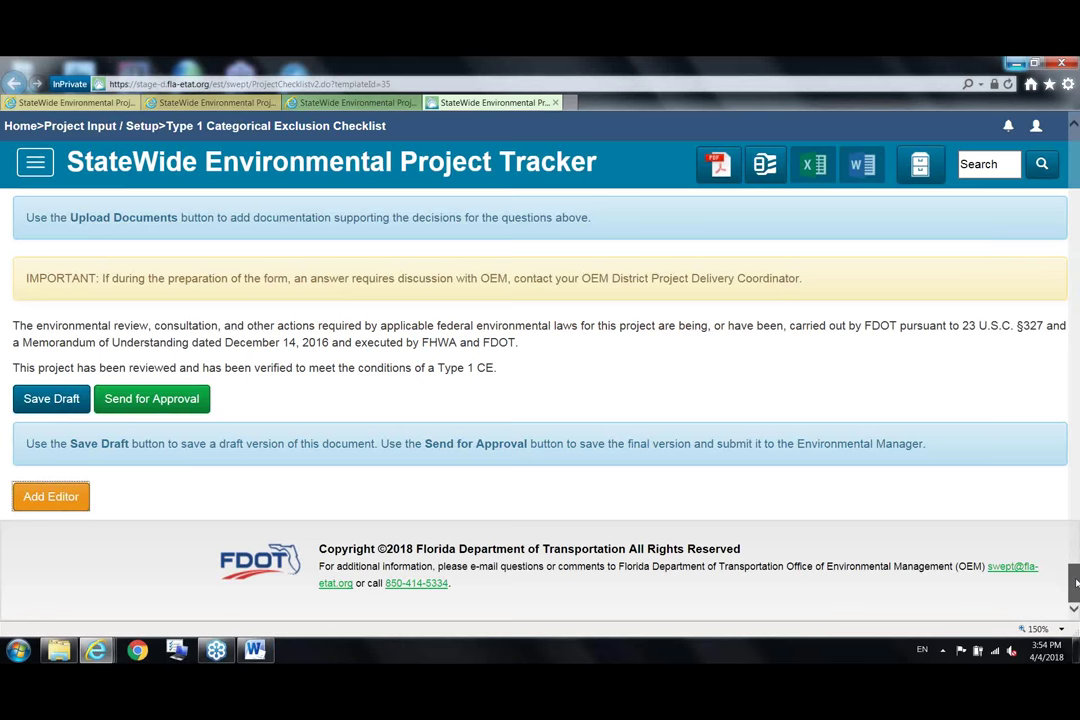
Save the checklist draft again so that the new editor assignment takes effect.
scroll(1076, 583, up, 5)
scroll(294, 369, down, 1)
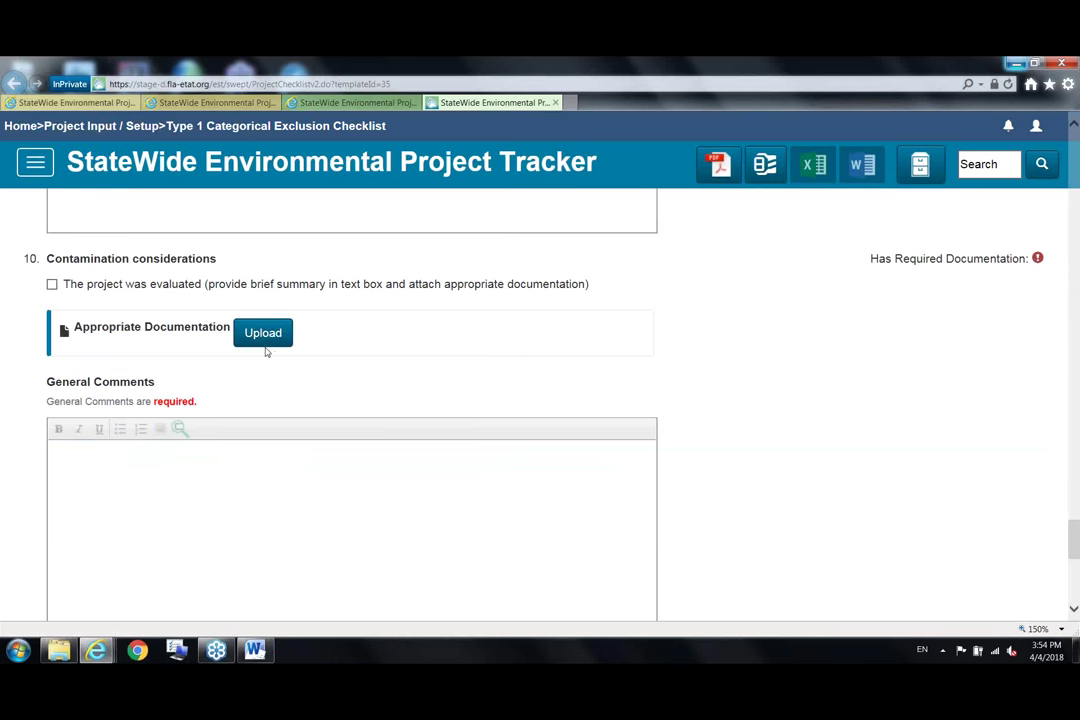
scroll(266, 352, down, 7)
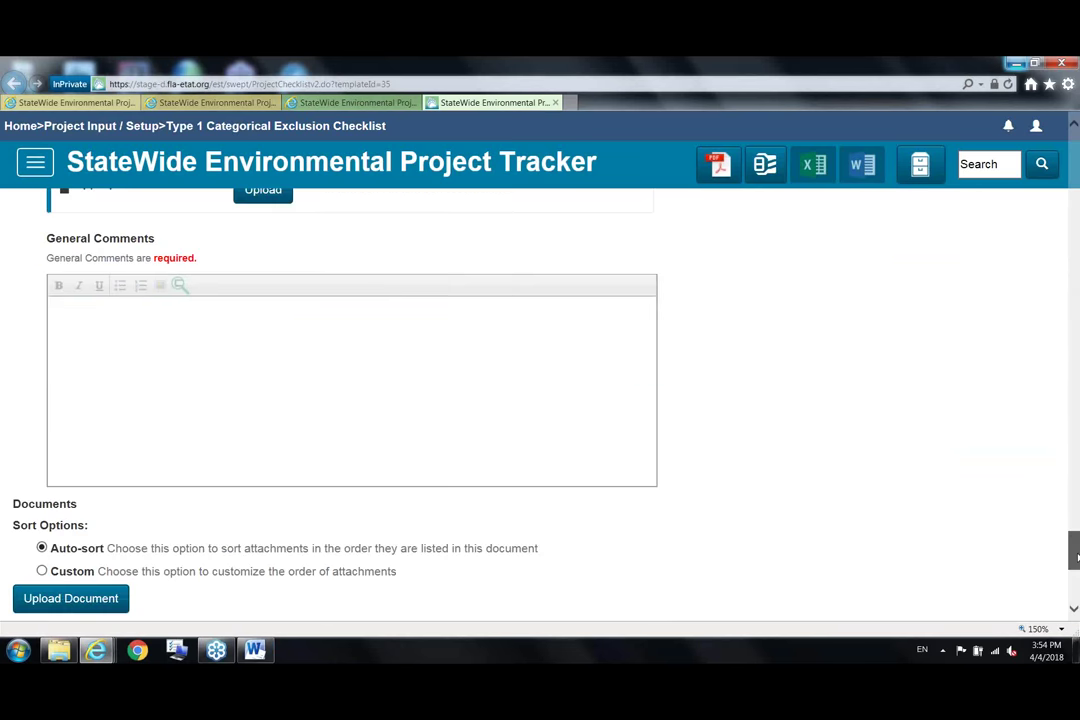
scroll(58, 400, down, 1)
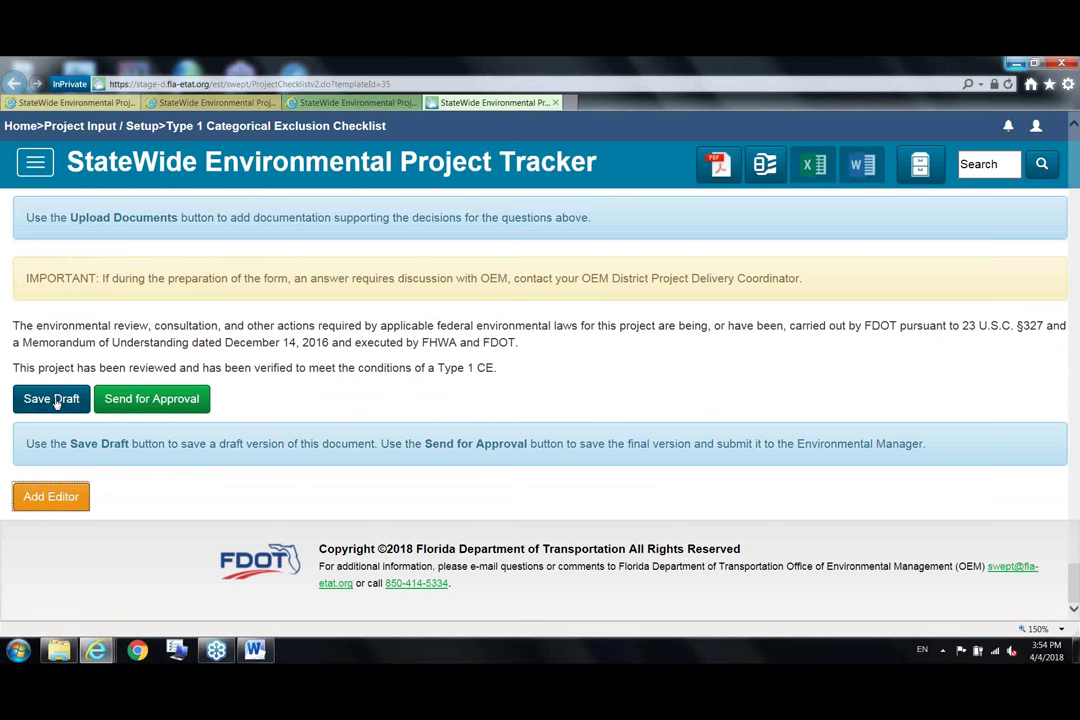
click(57, 400)
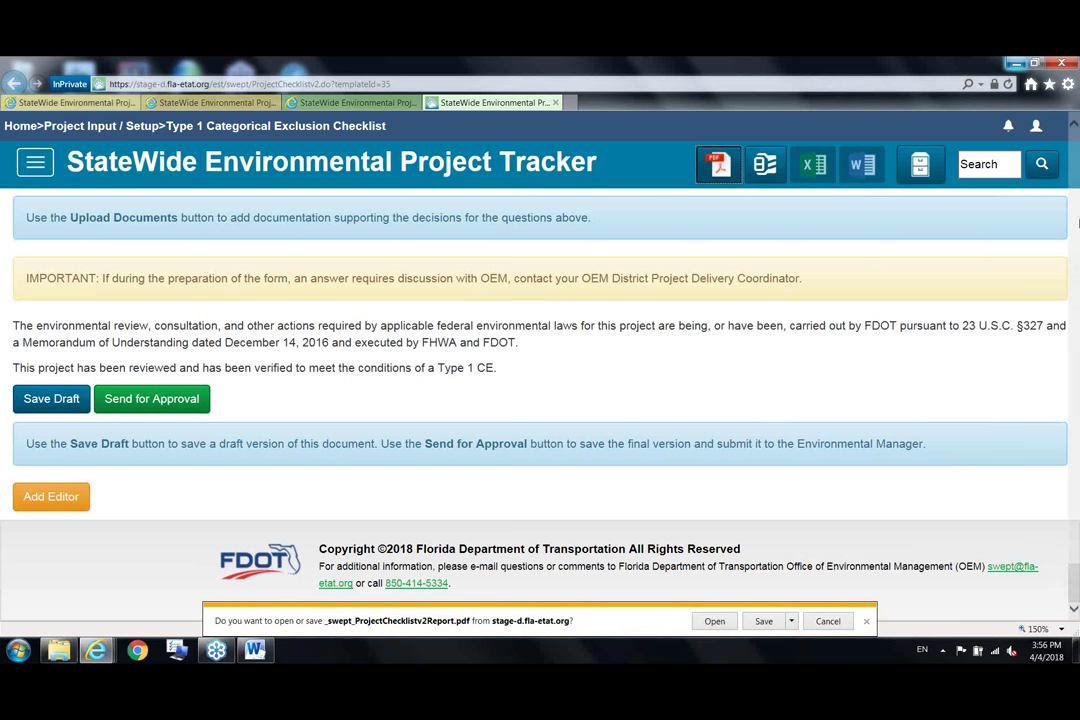
Dismiss the download of the checklist's PDF report without opening or saving it.
click(867, 622)
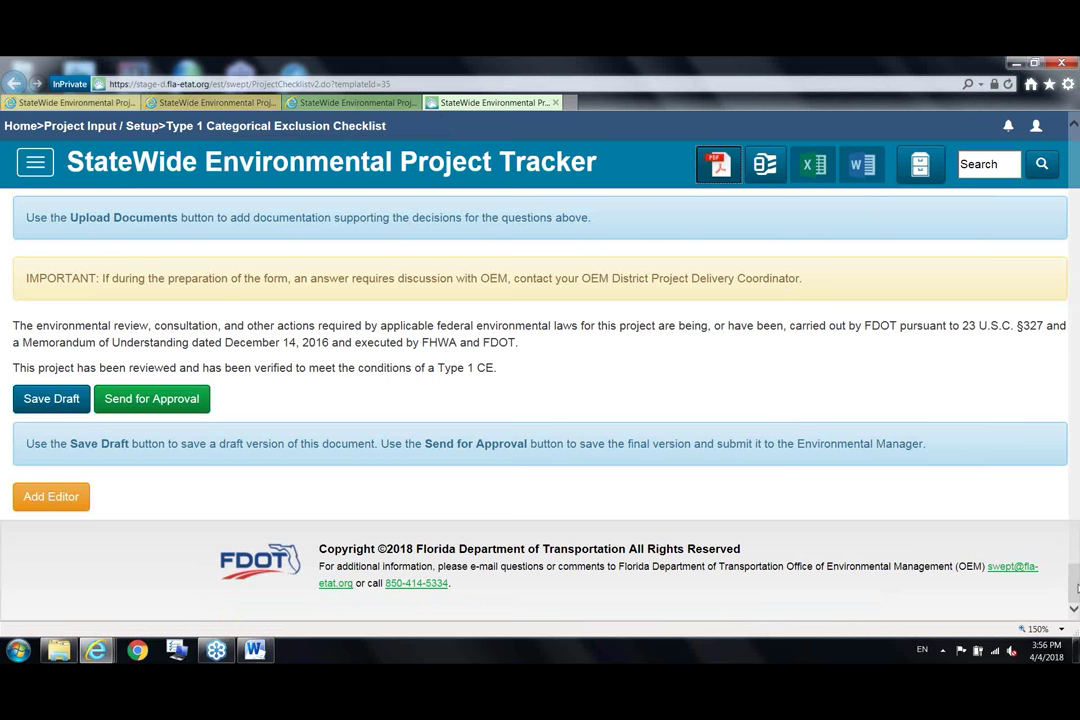
scroll(1076, 588, up, 1)
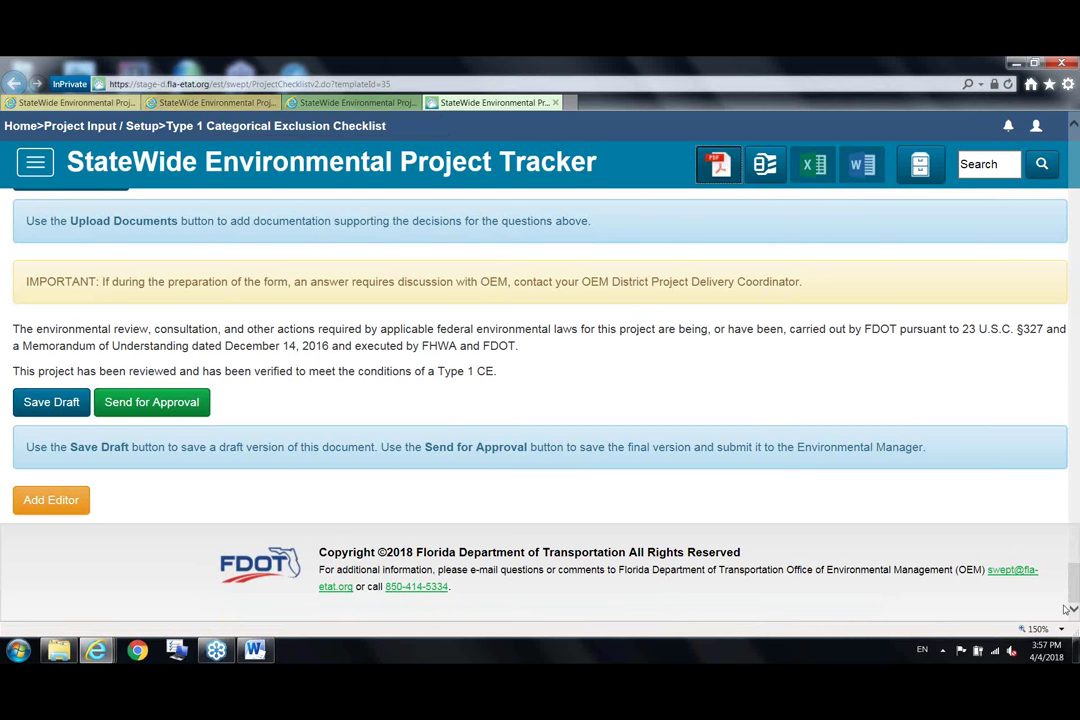
drag(1075, 599, 1073, 335)
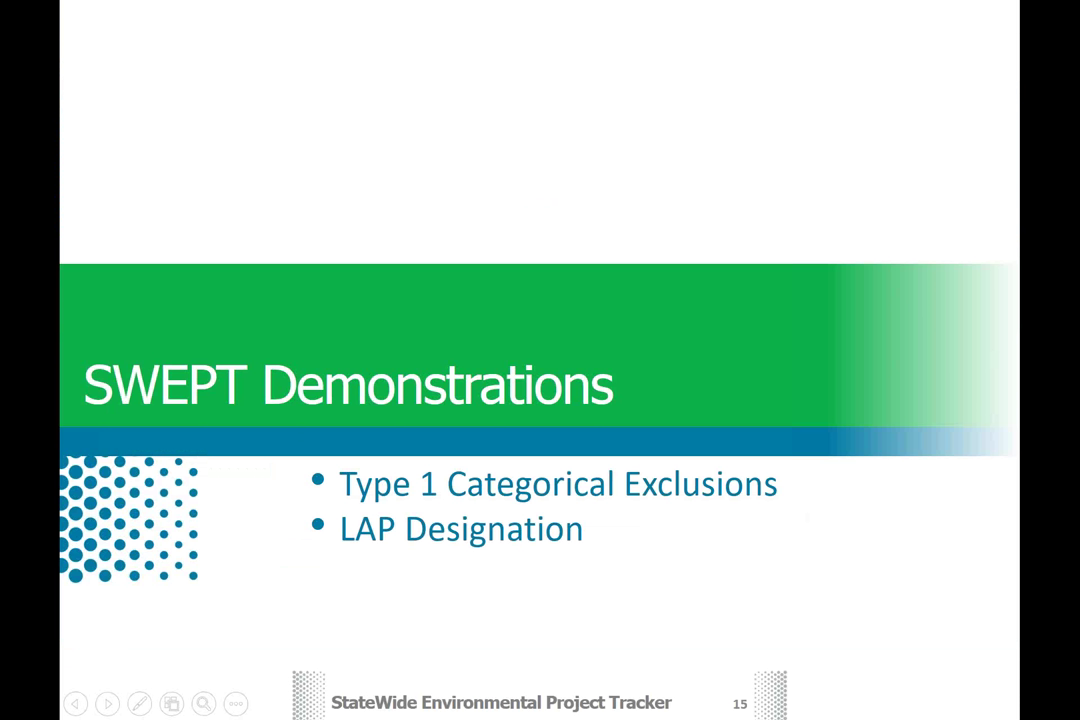
key(Right)
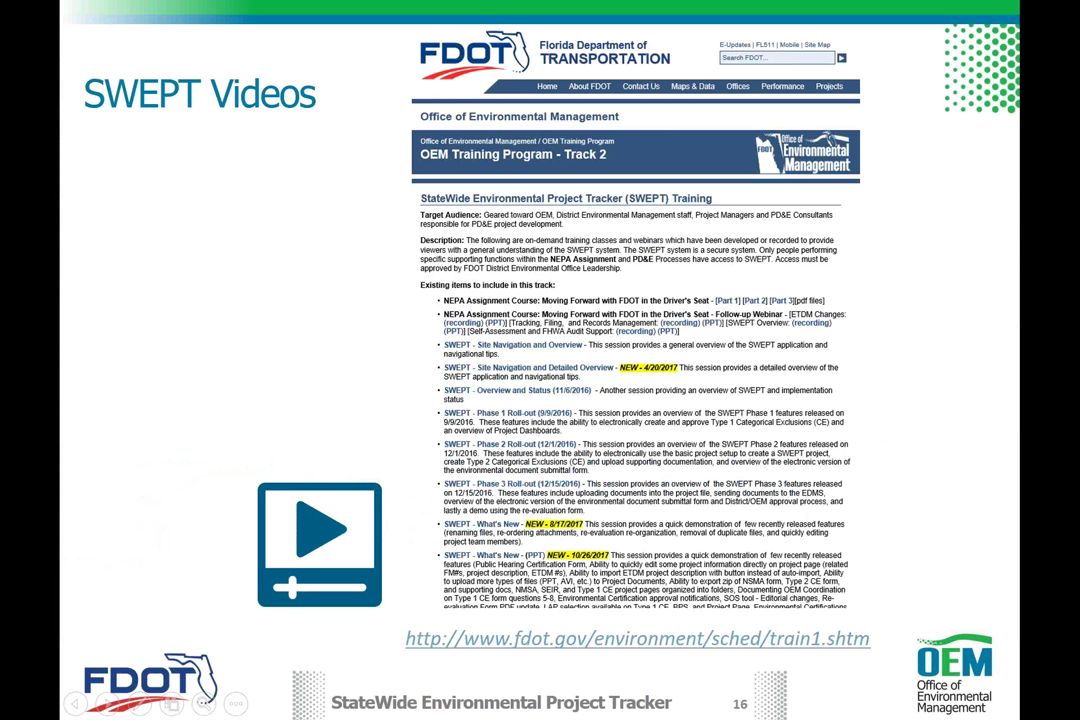